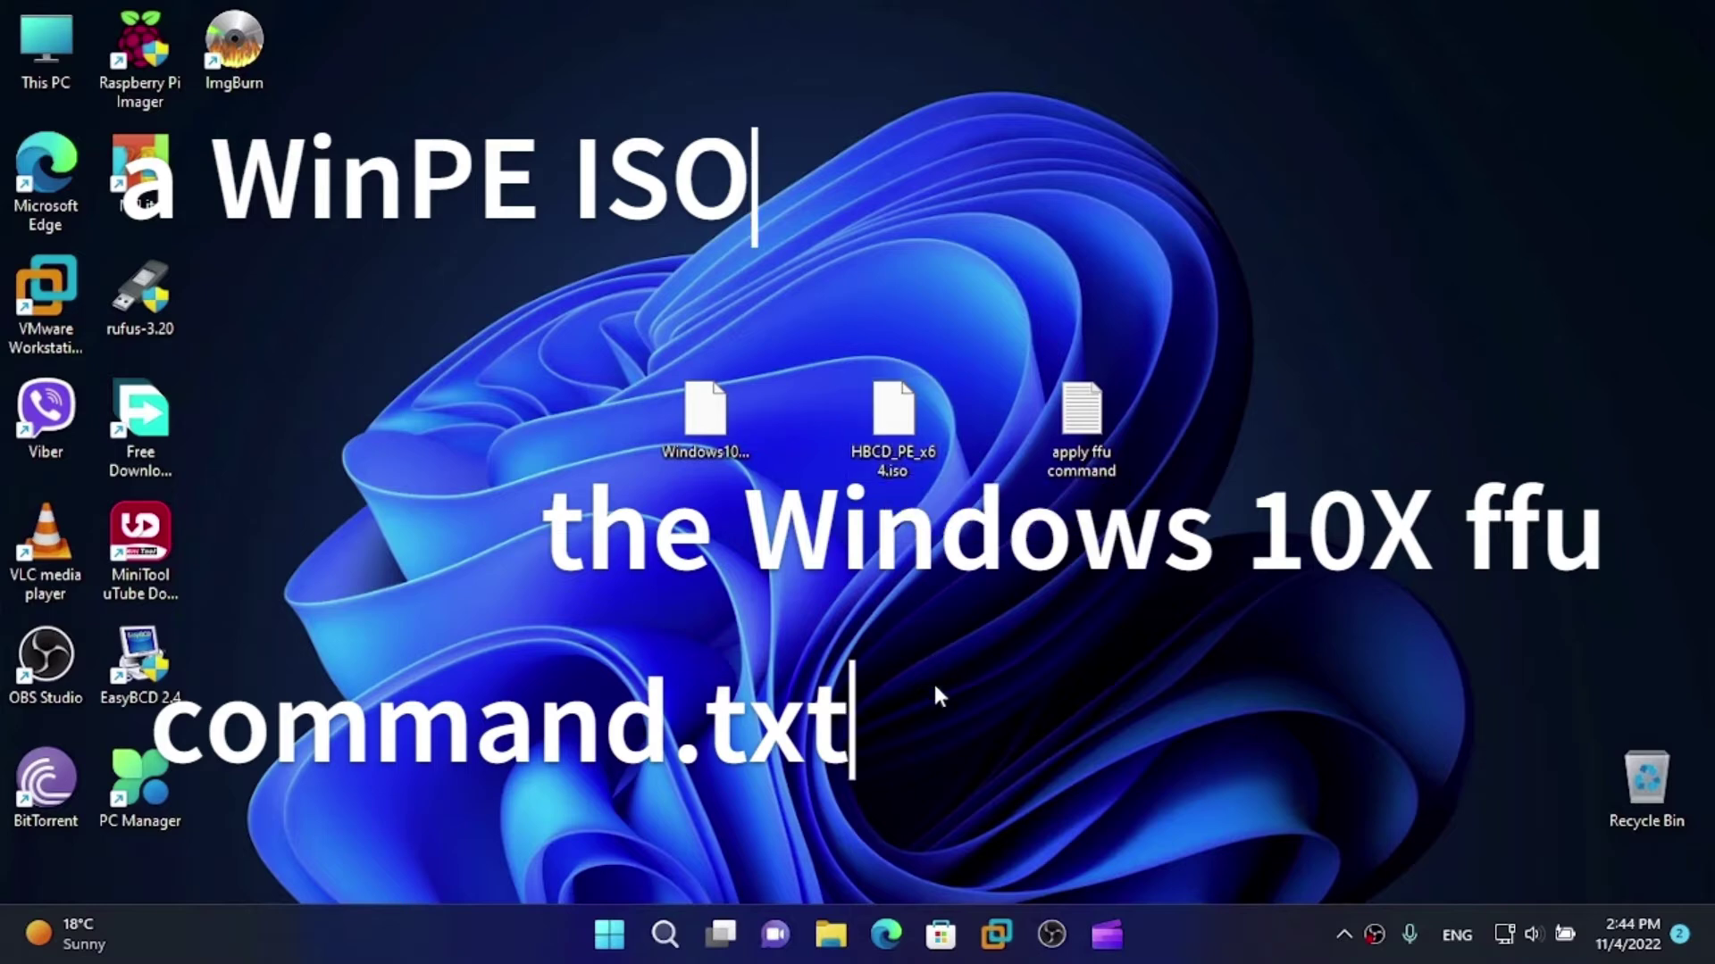
# Select the Windows10X.FFU and apply ffu command files on the desktop, then clear the selection
pyautogui.moveTo(443, 634); pyautogui.dragTo(695, 436)
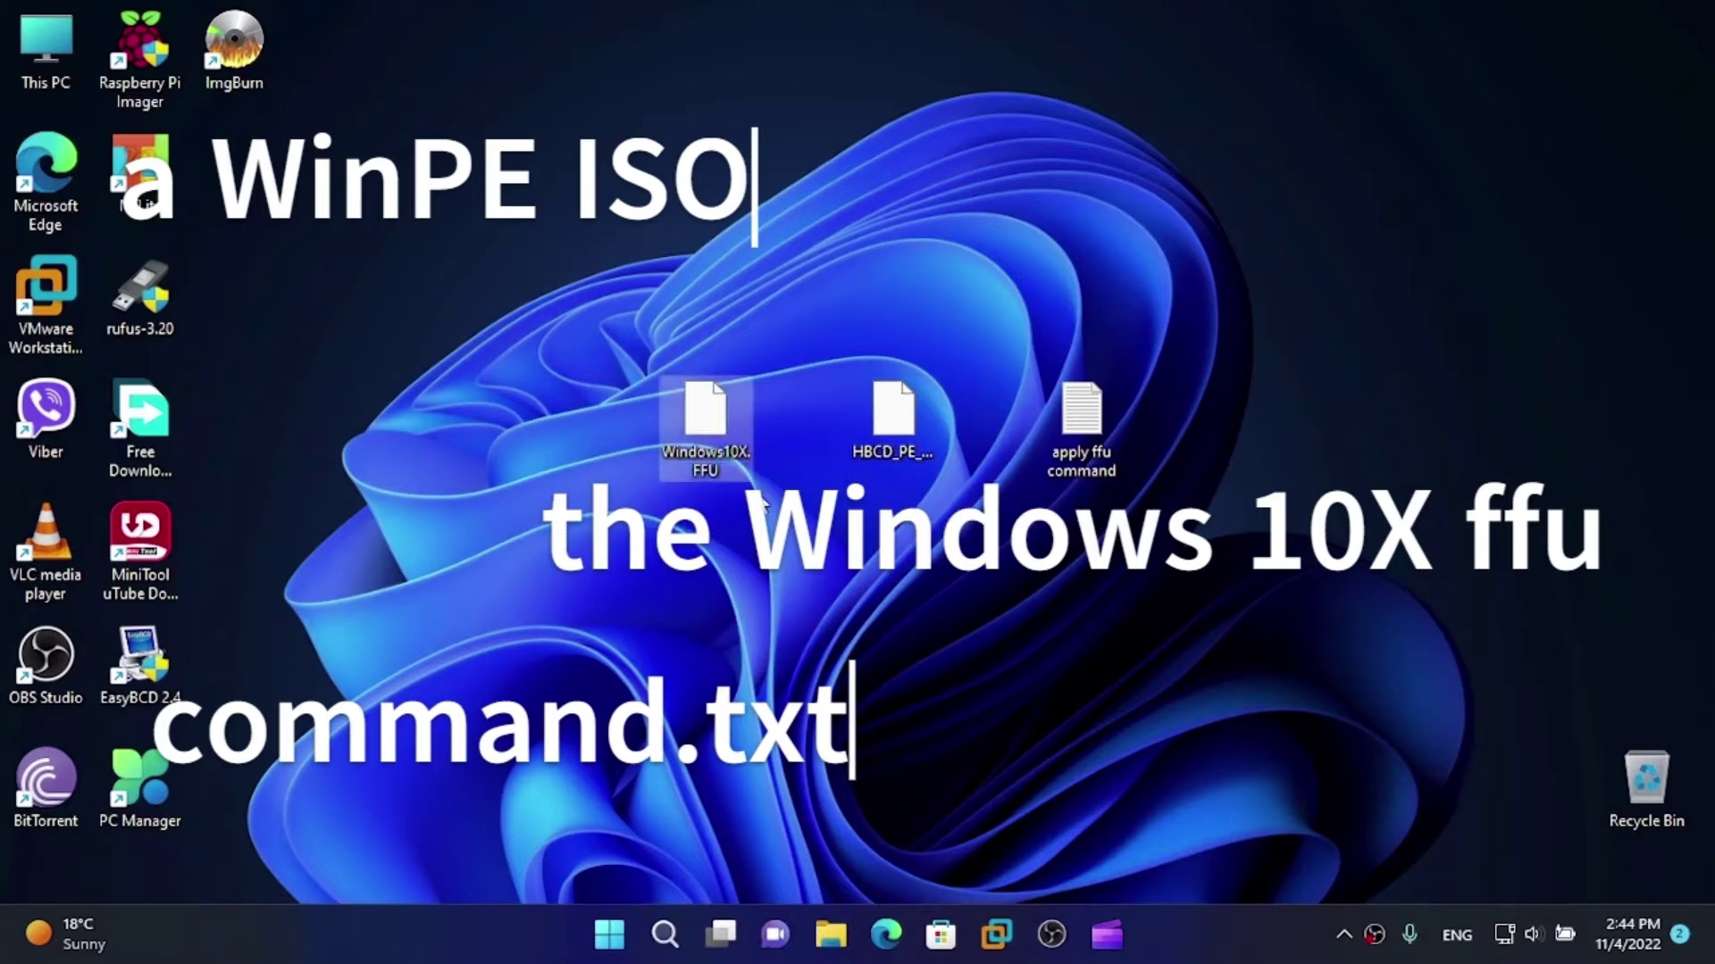
pyautogui.moveTo(1291, 661); pyautogui.dragTo(1036, 376)
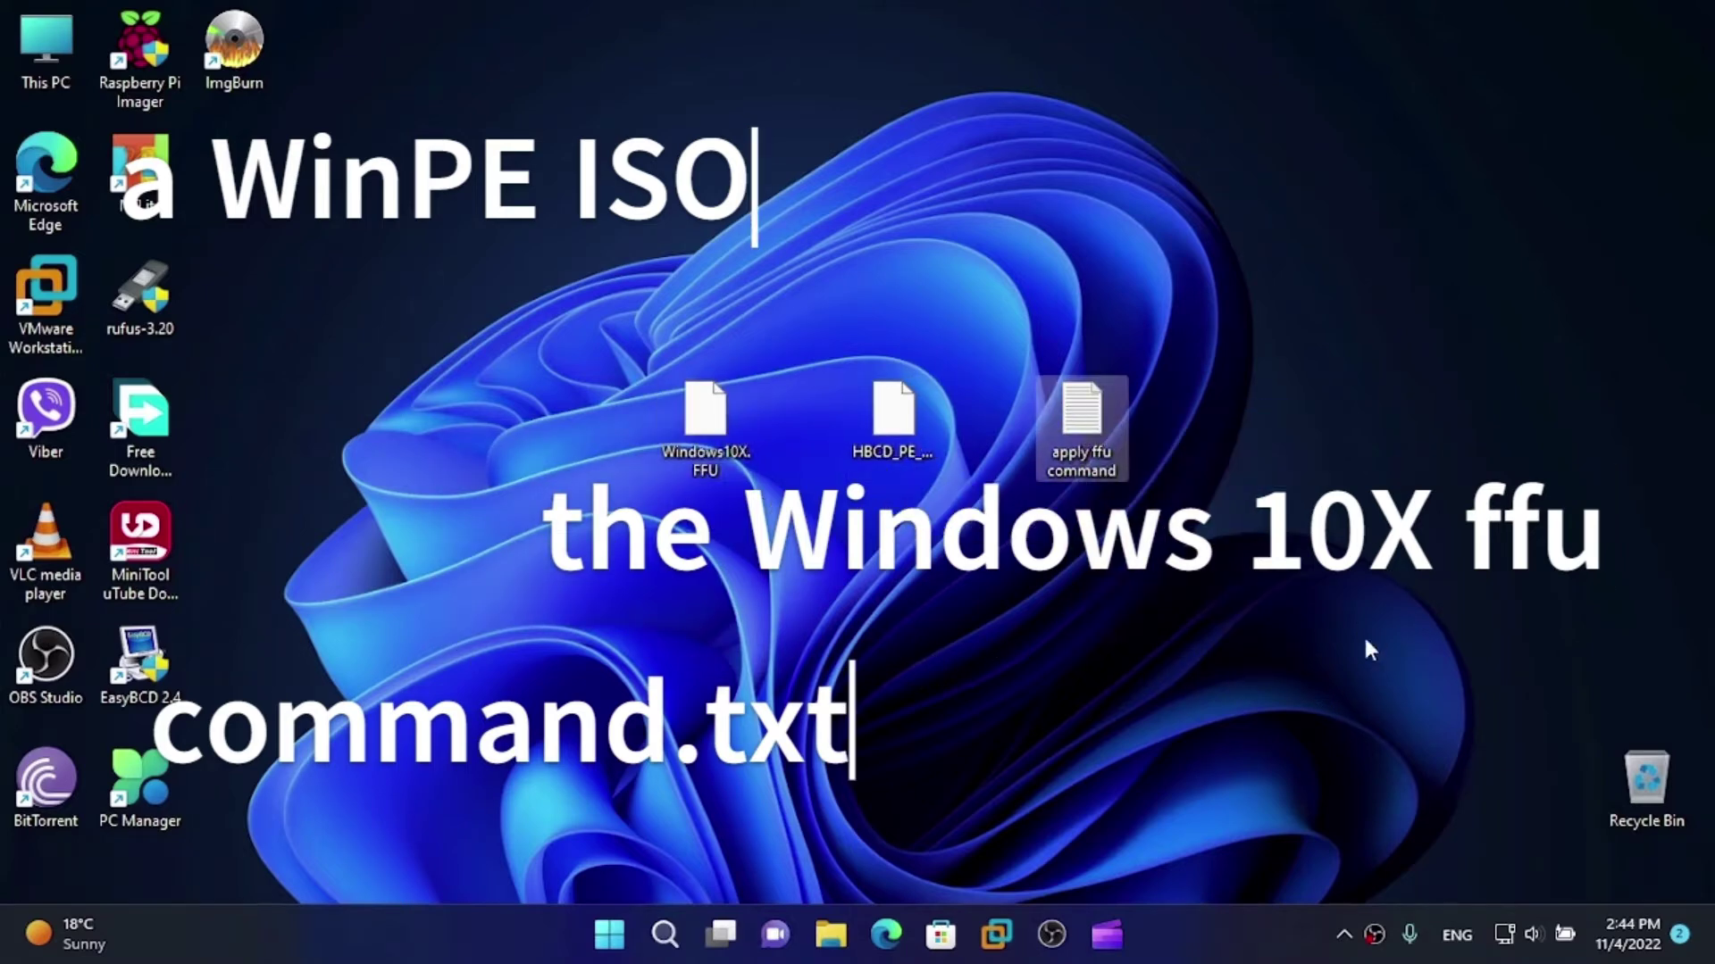
pyautogui.click(1231, 639)
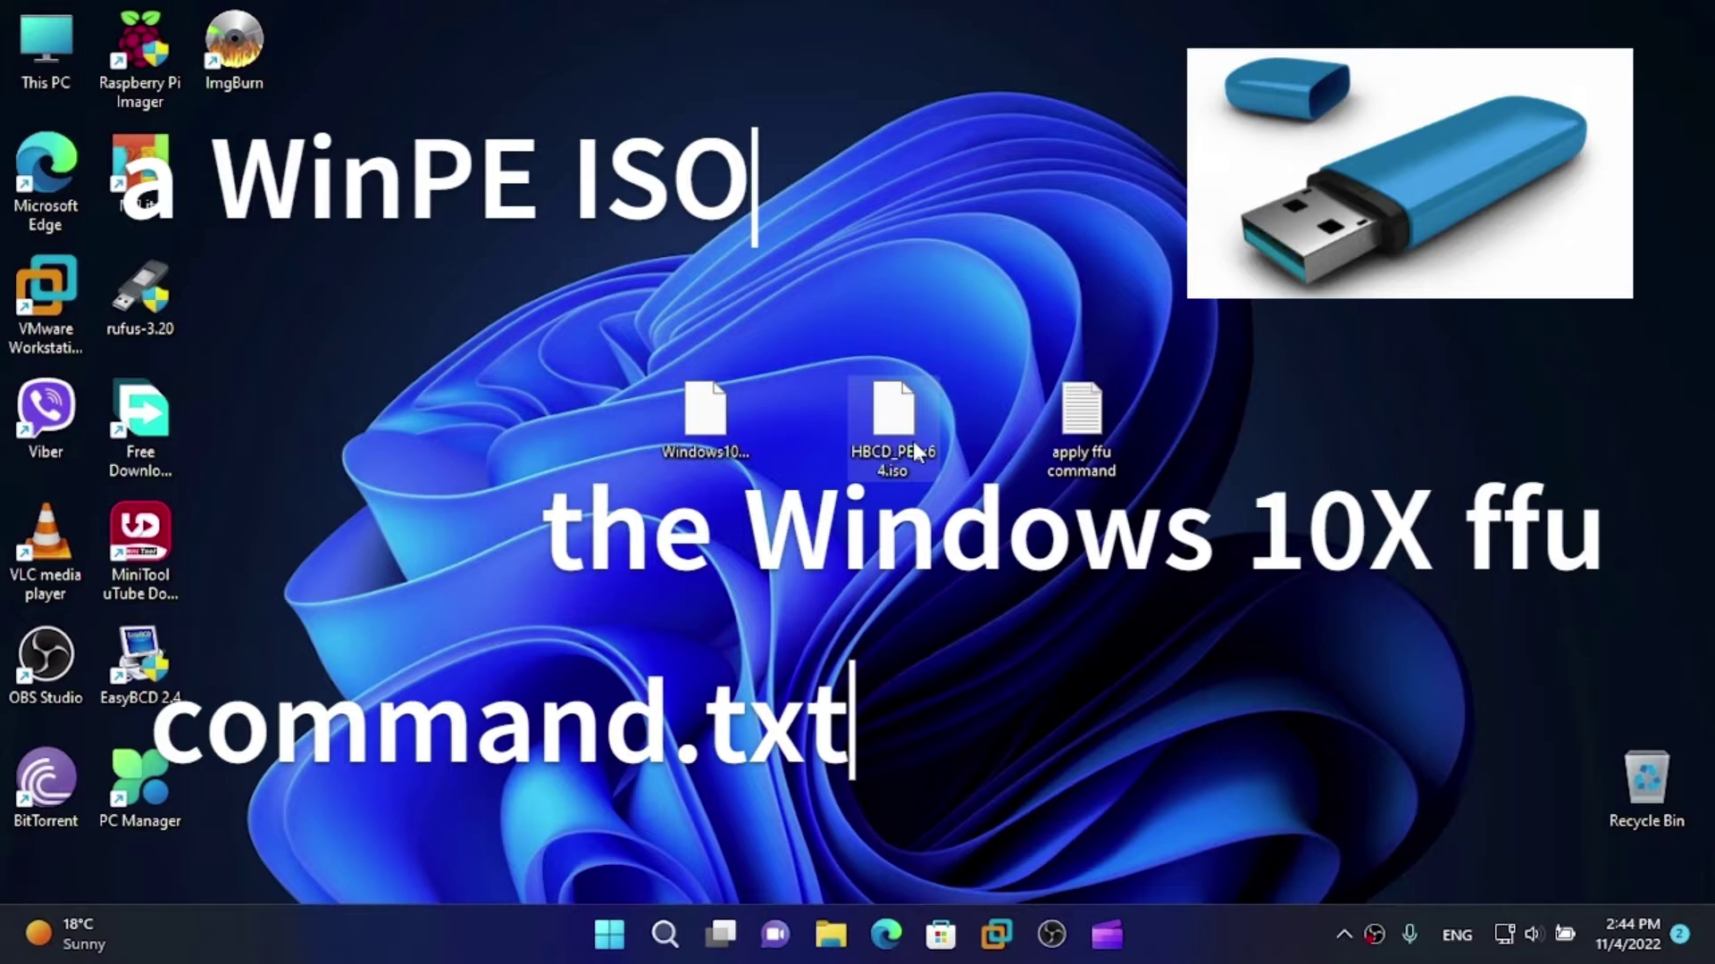
pyautogui.moveTo(882, 459)
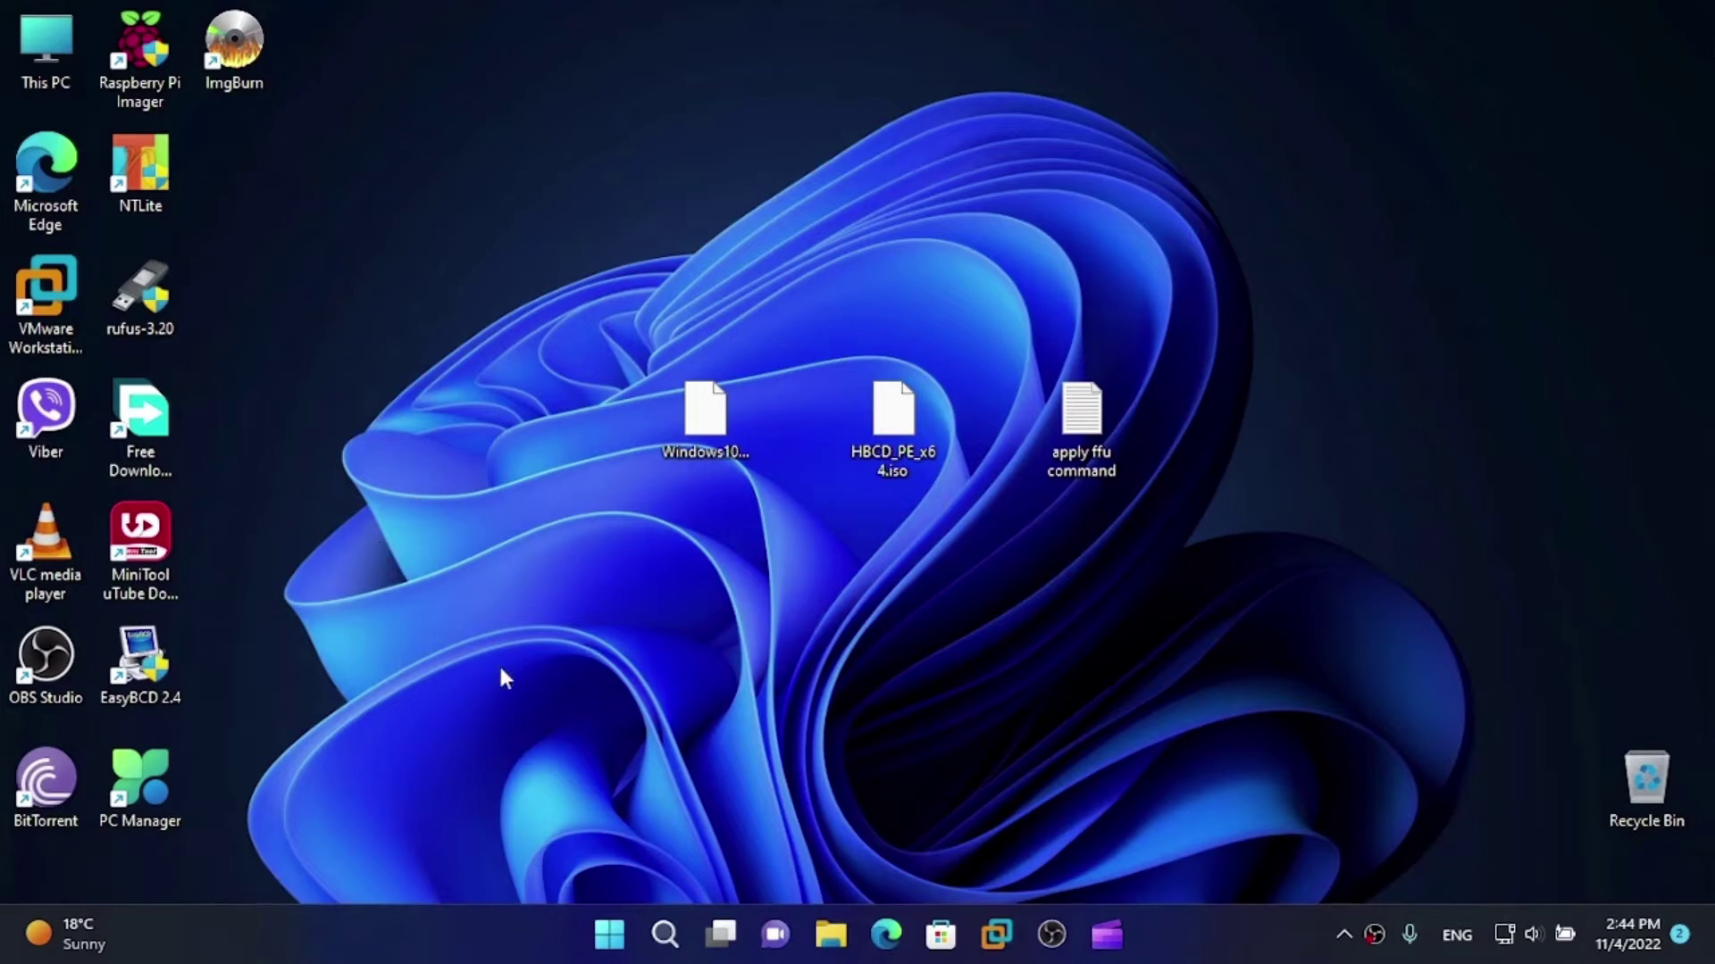
# Launch Rufus on the 16 GB NO_LABEL drive and load HBCD_PE_x64.iso as the boot image
pyautogui.click(125, 313)
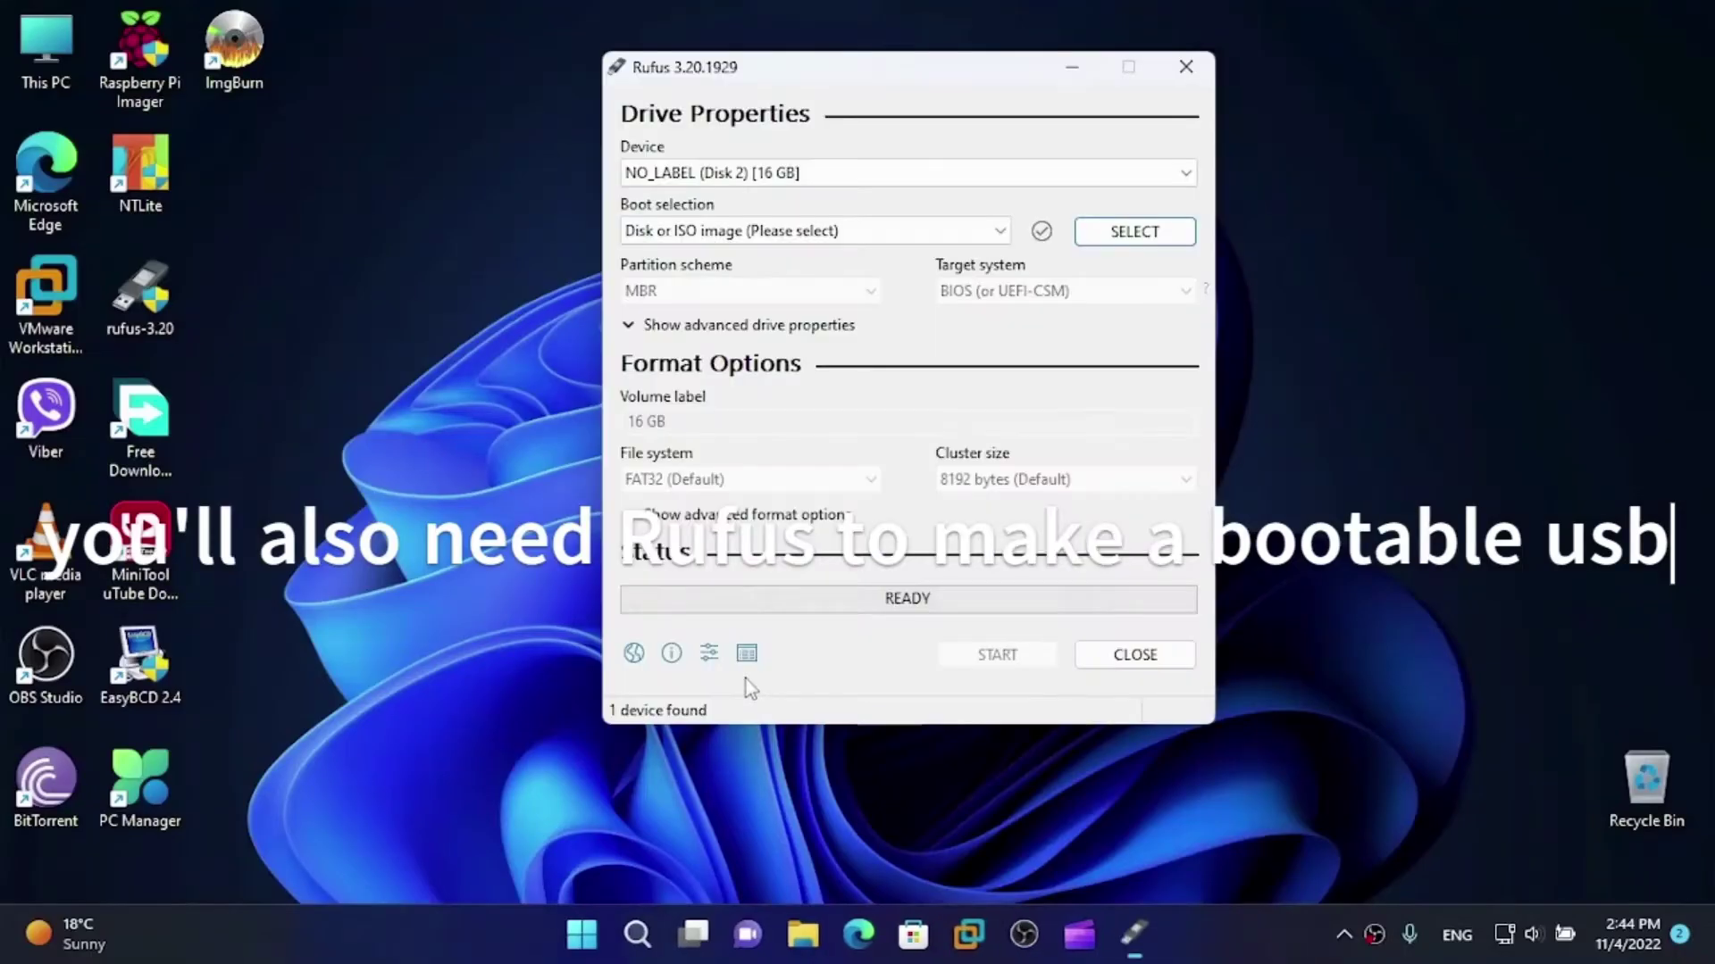
pyautogui.click(850, 173)
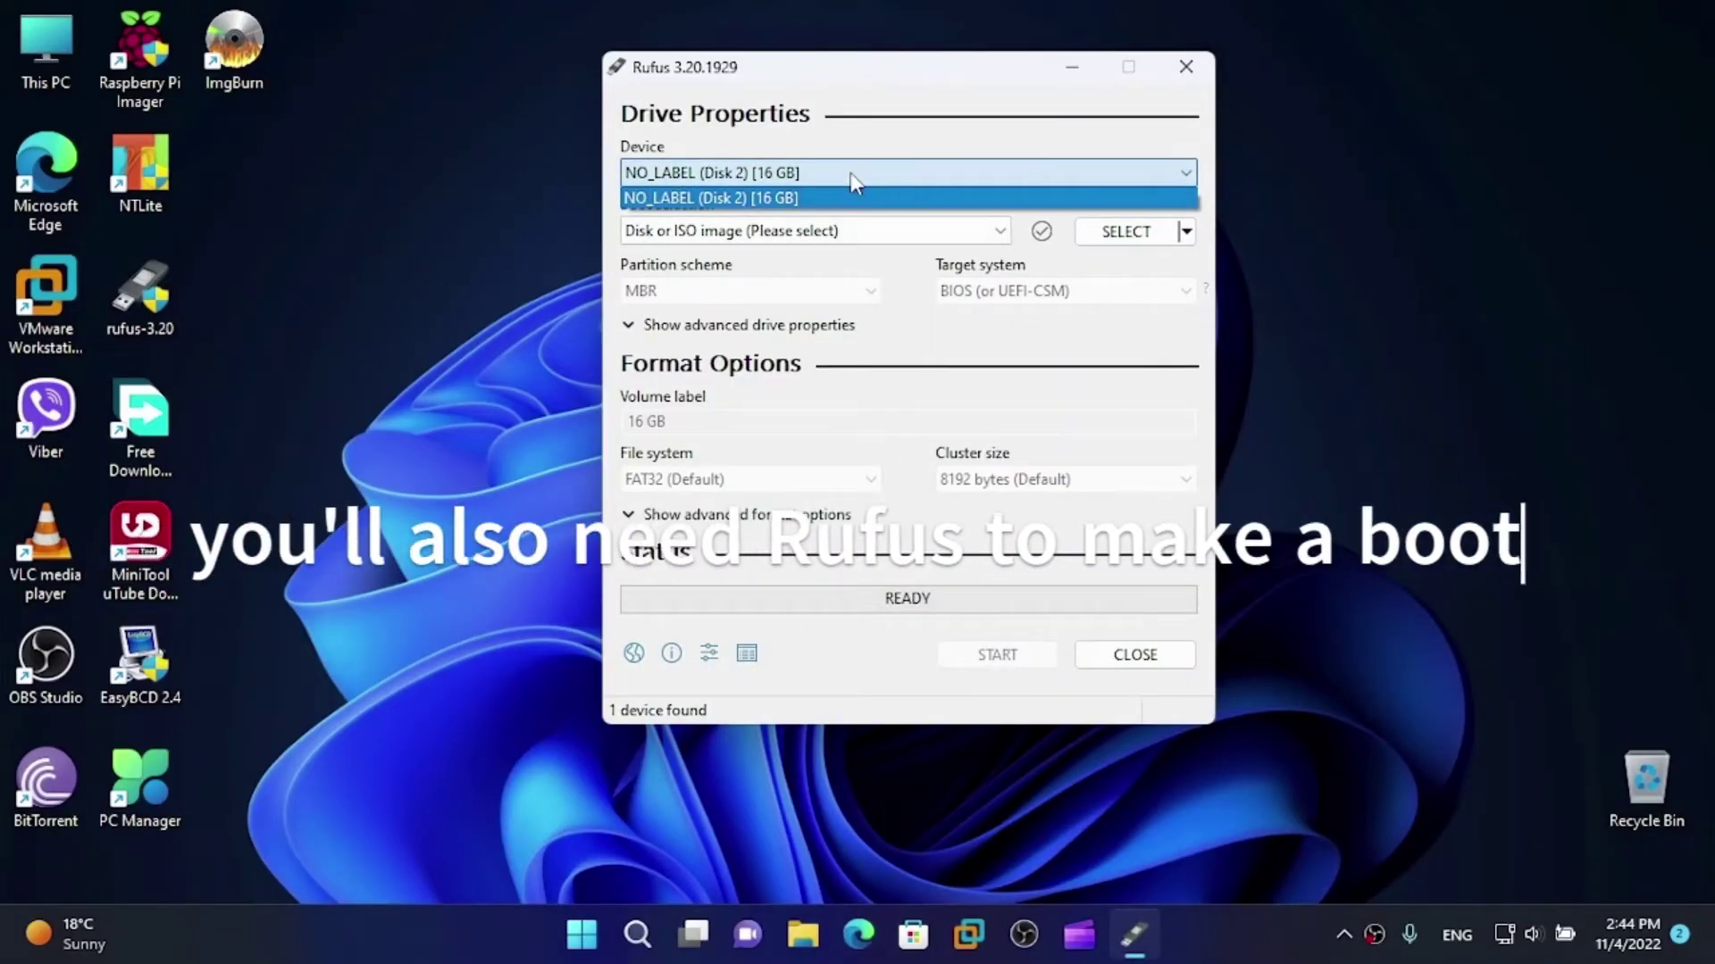
pyautogui.click(850, 173)
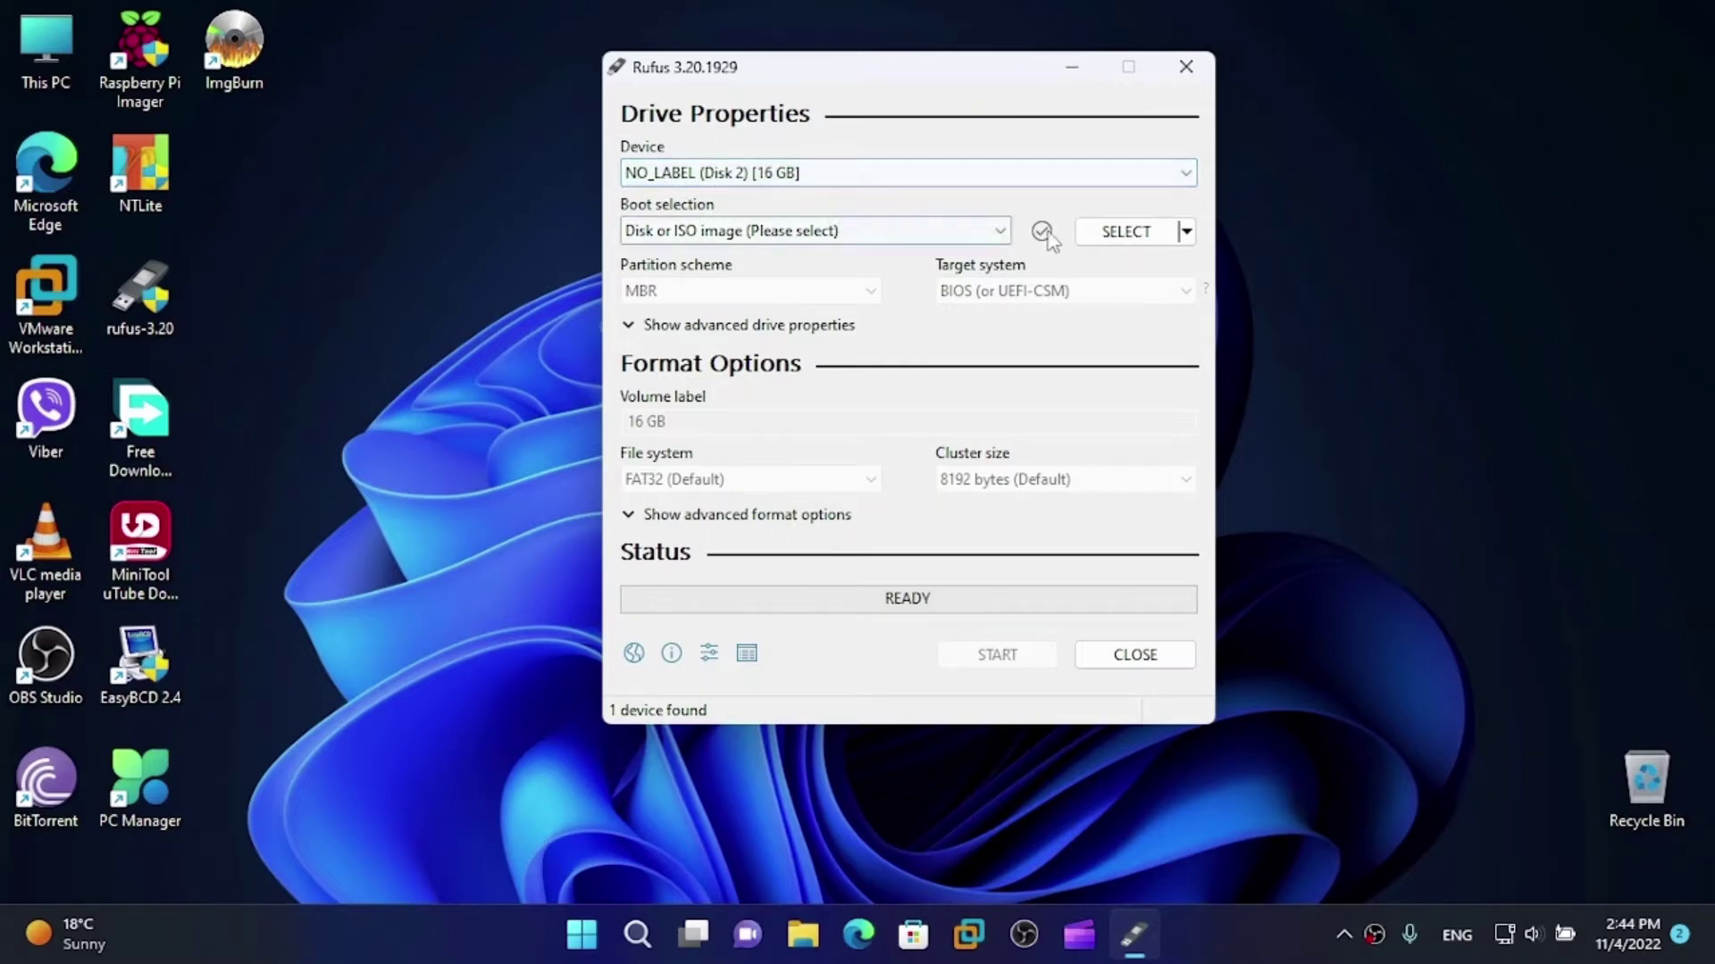
pyautogui.click(1100, 234)
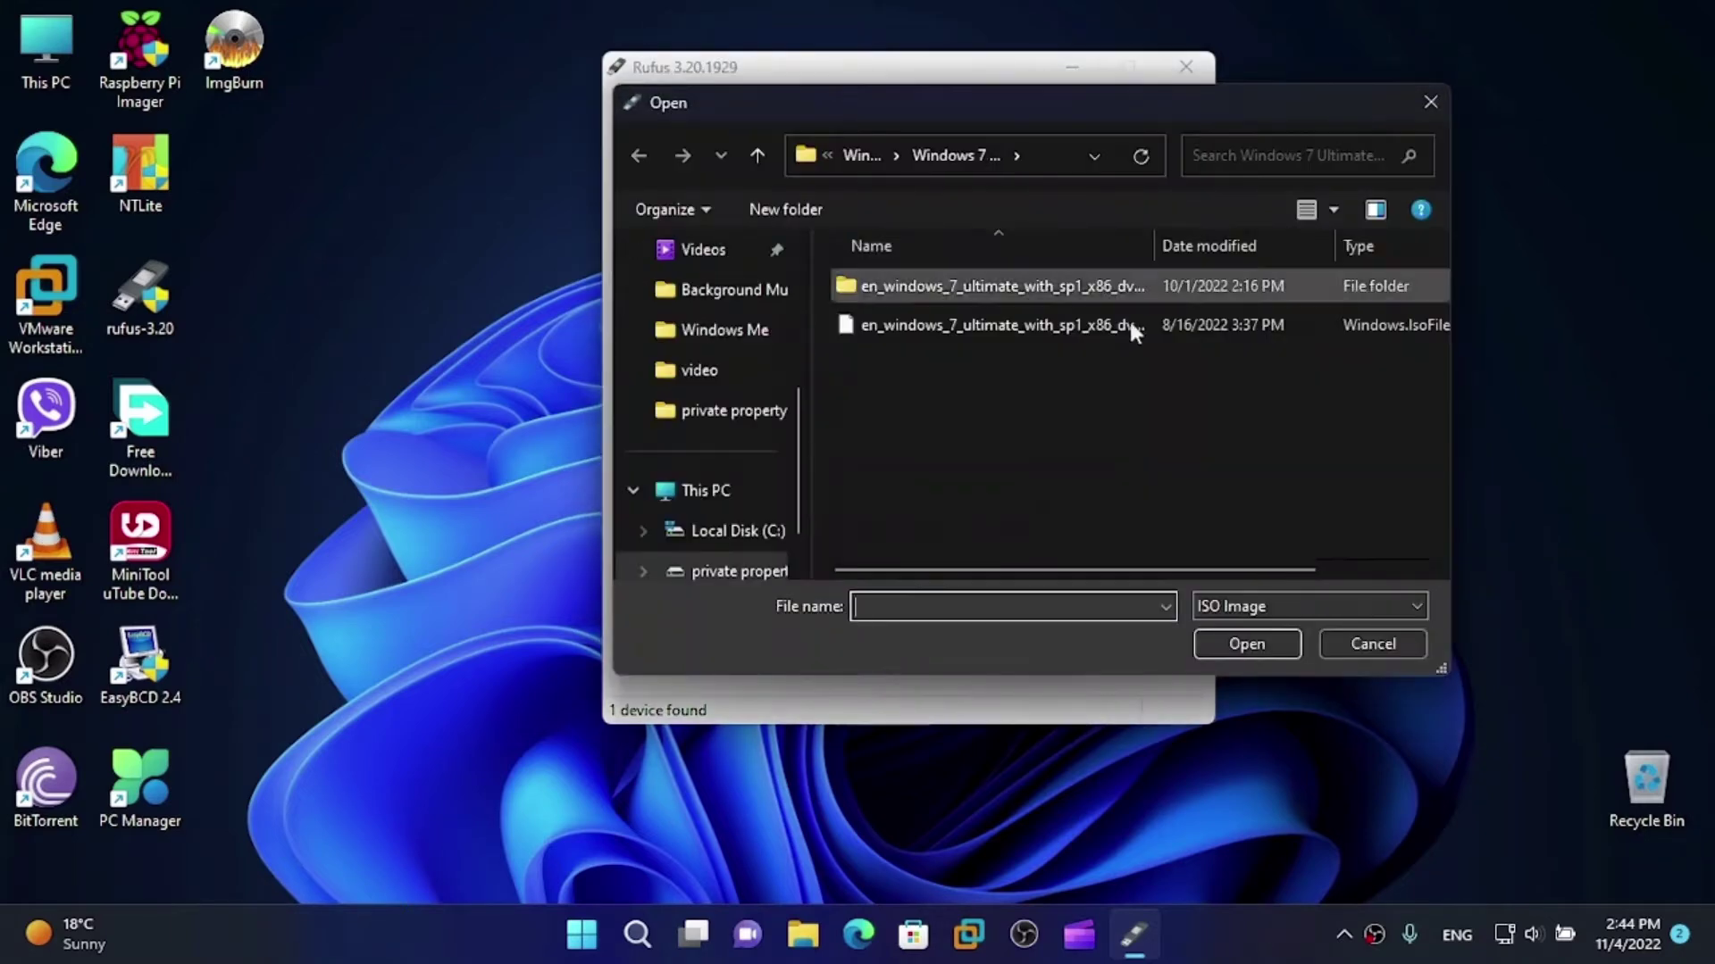
pyautogui.click(1363, 639)
pyautogui.moveTo(883, 85); pyautogui.dragTo(1216, 154)
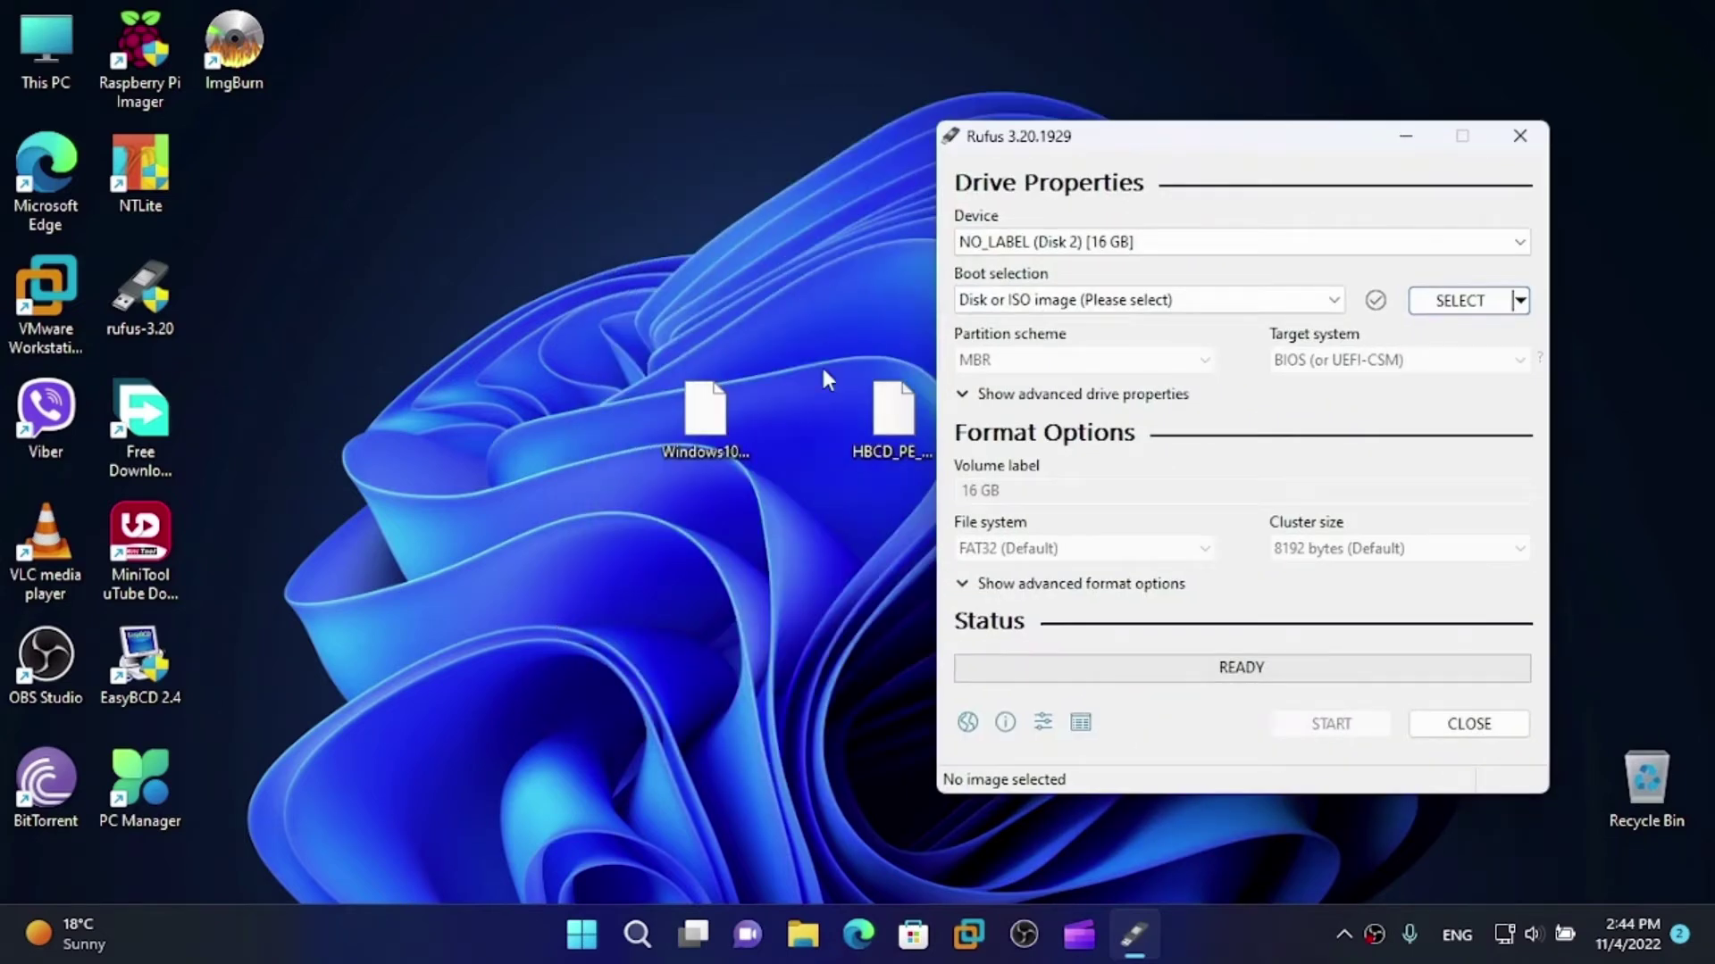
pyautogui.moveTo(893, 413); pyautogui.dragTo(1069, 495)
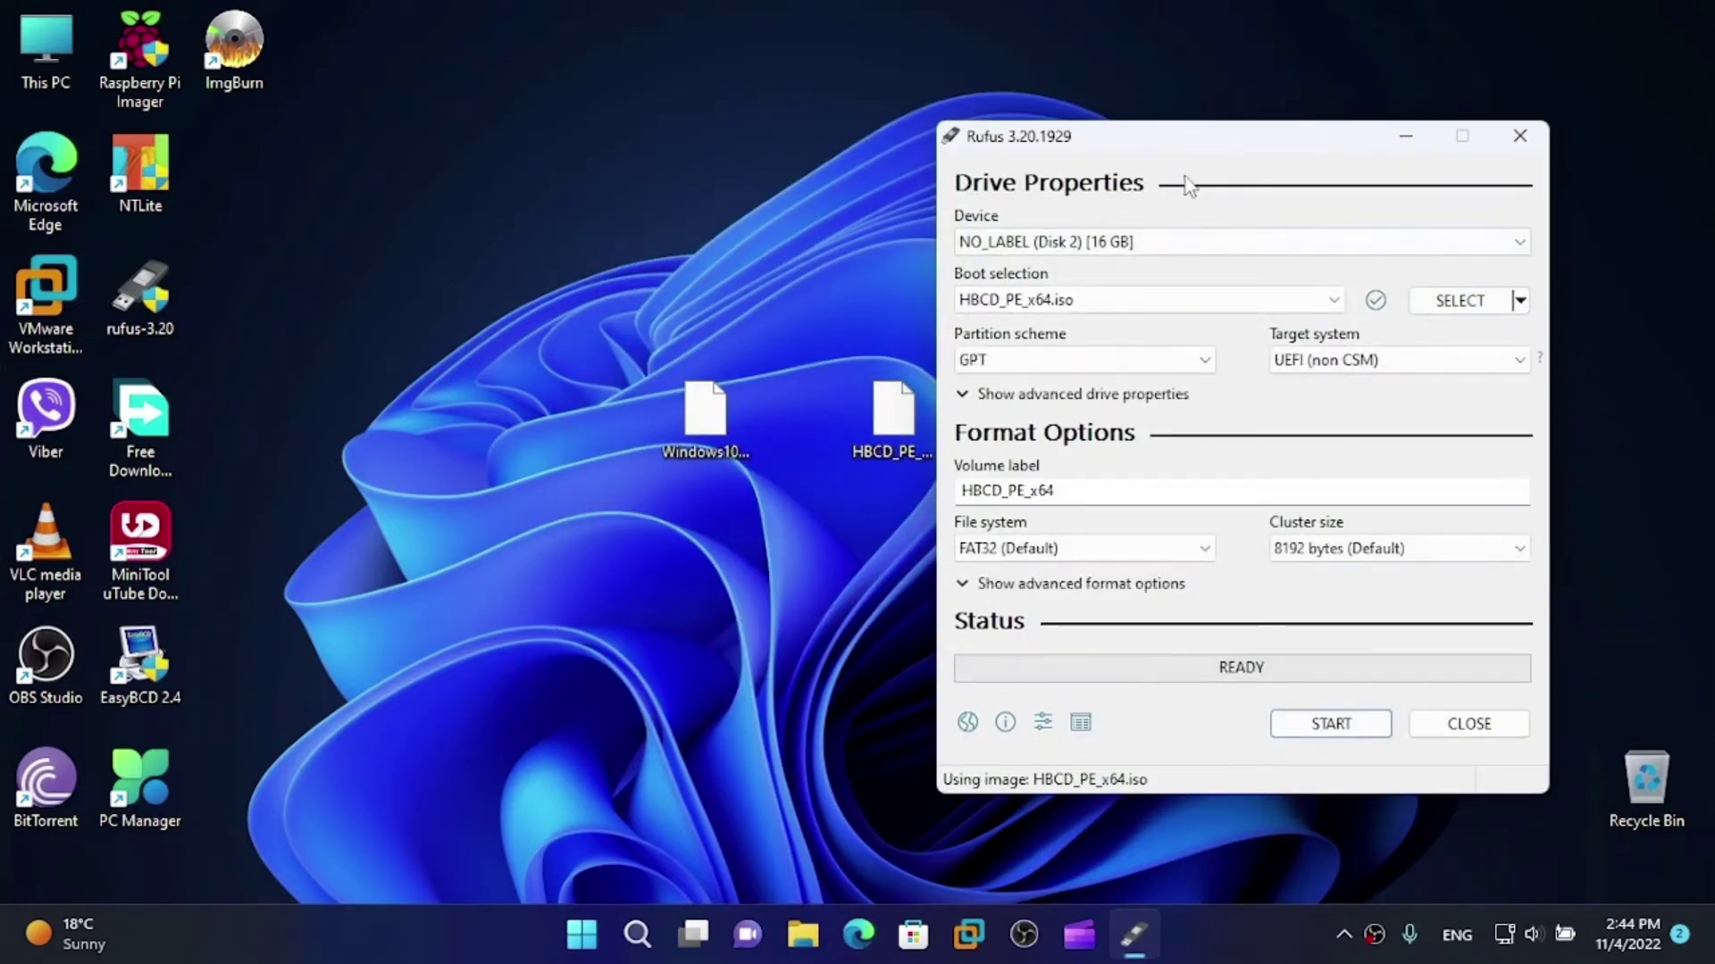
pyautogui.moveTo(1121, 150); pyautogui.dragTo(815, 89)
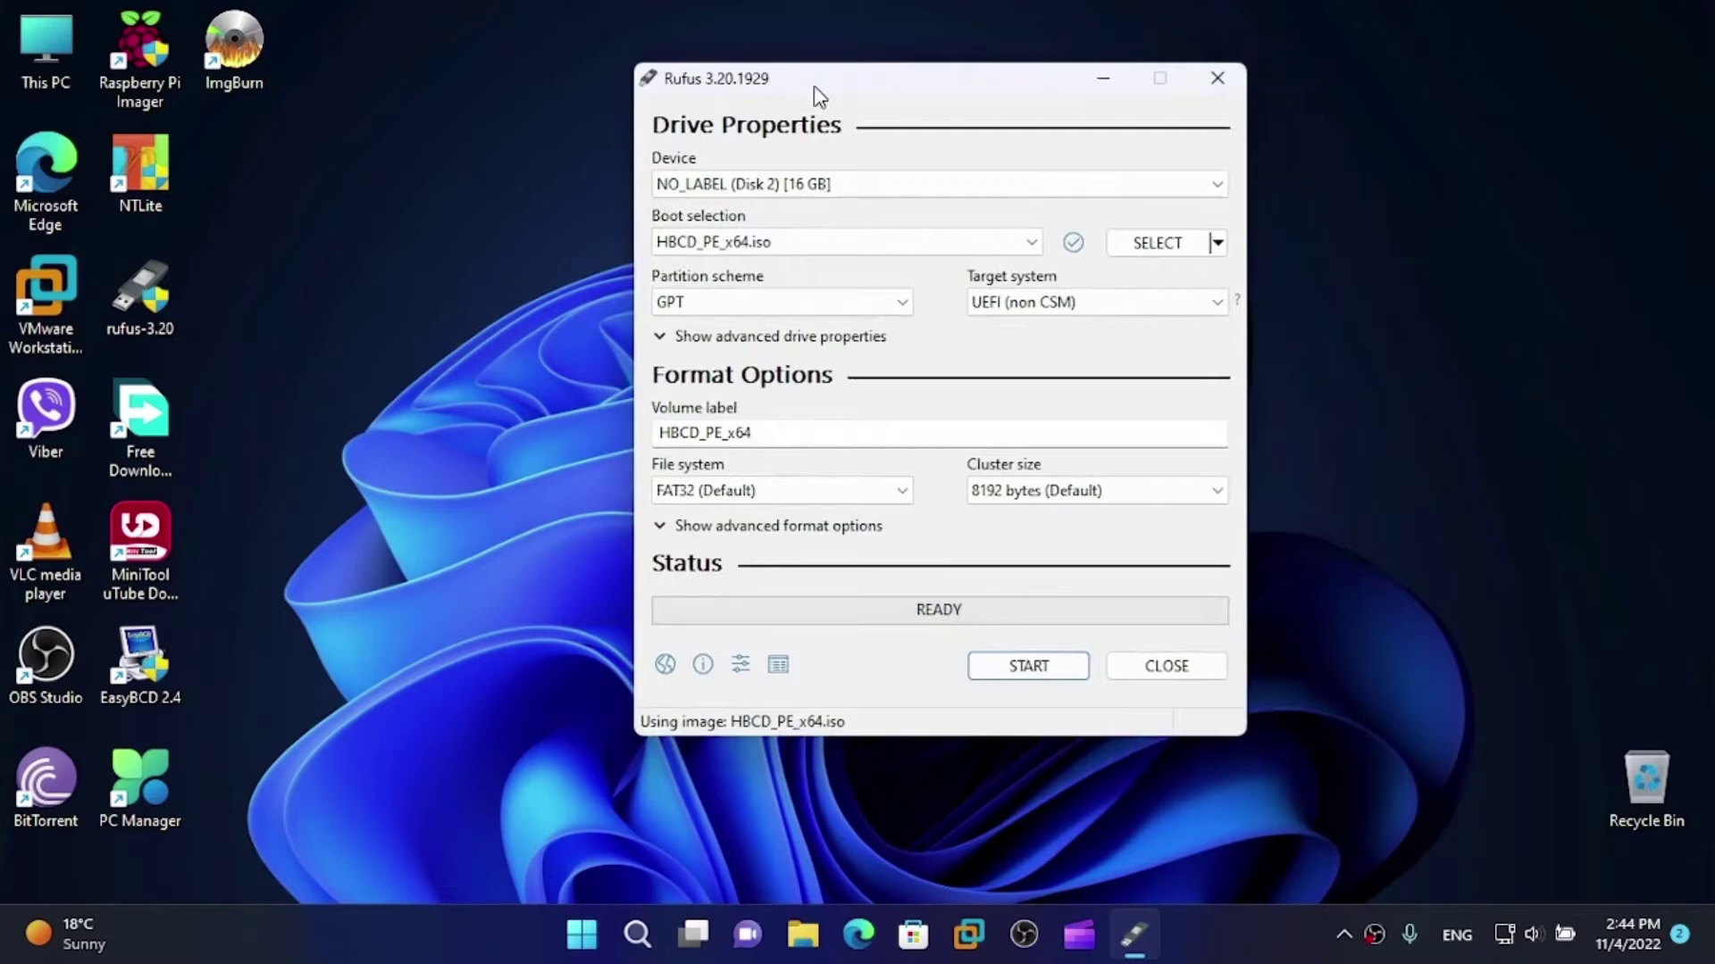
# Set the file system to NTFS and start writing the ISO to the drive
pyautogui.click(732, 487)
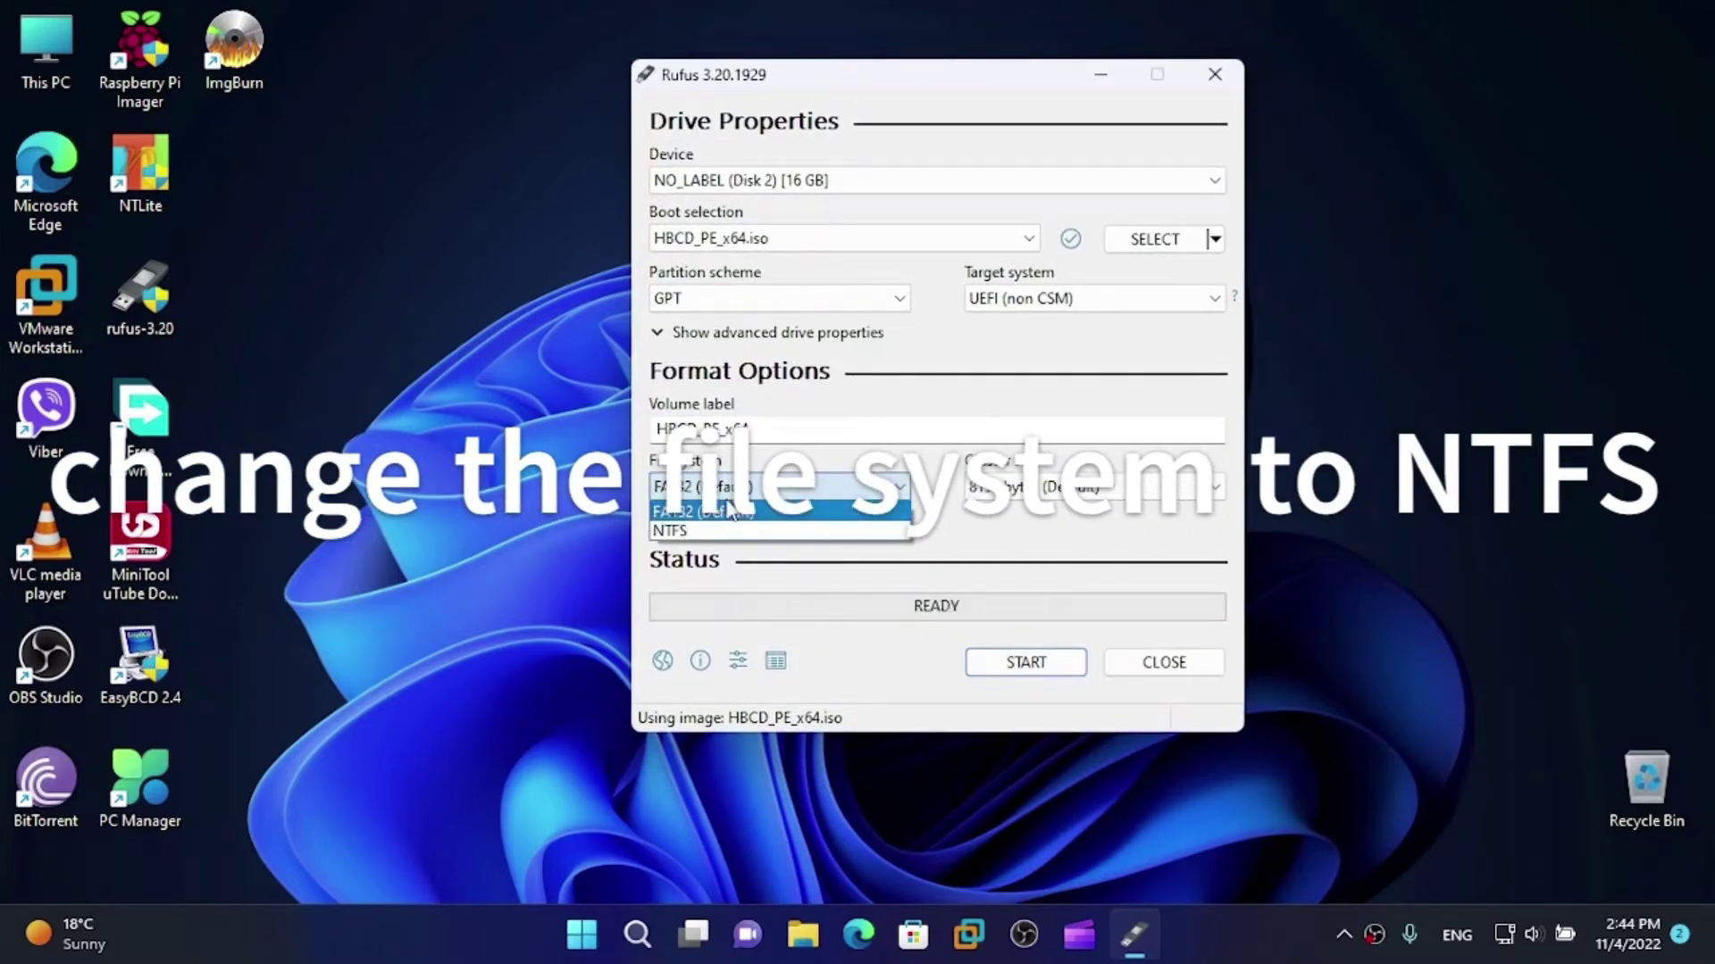
pyautogui.click(689, 533)
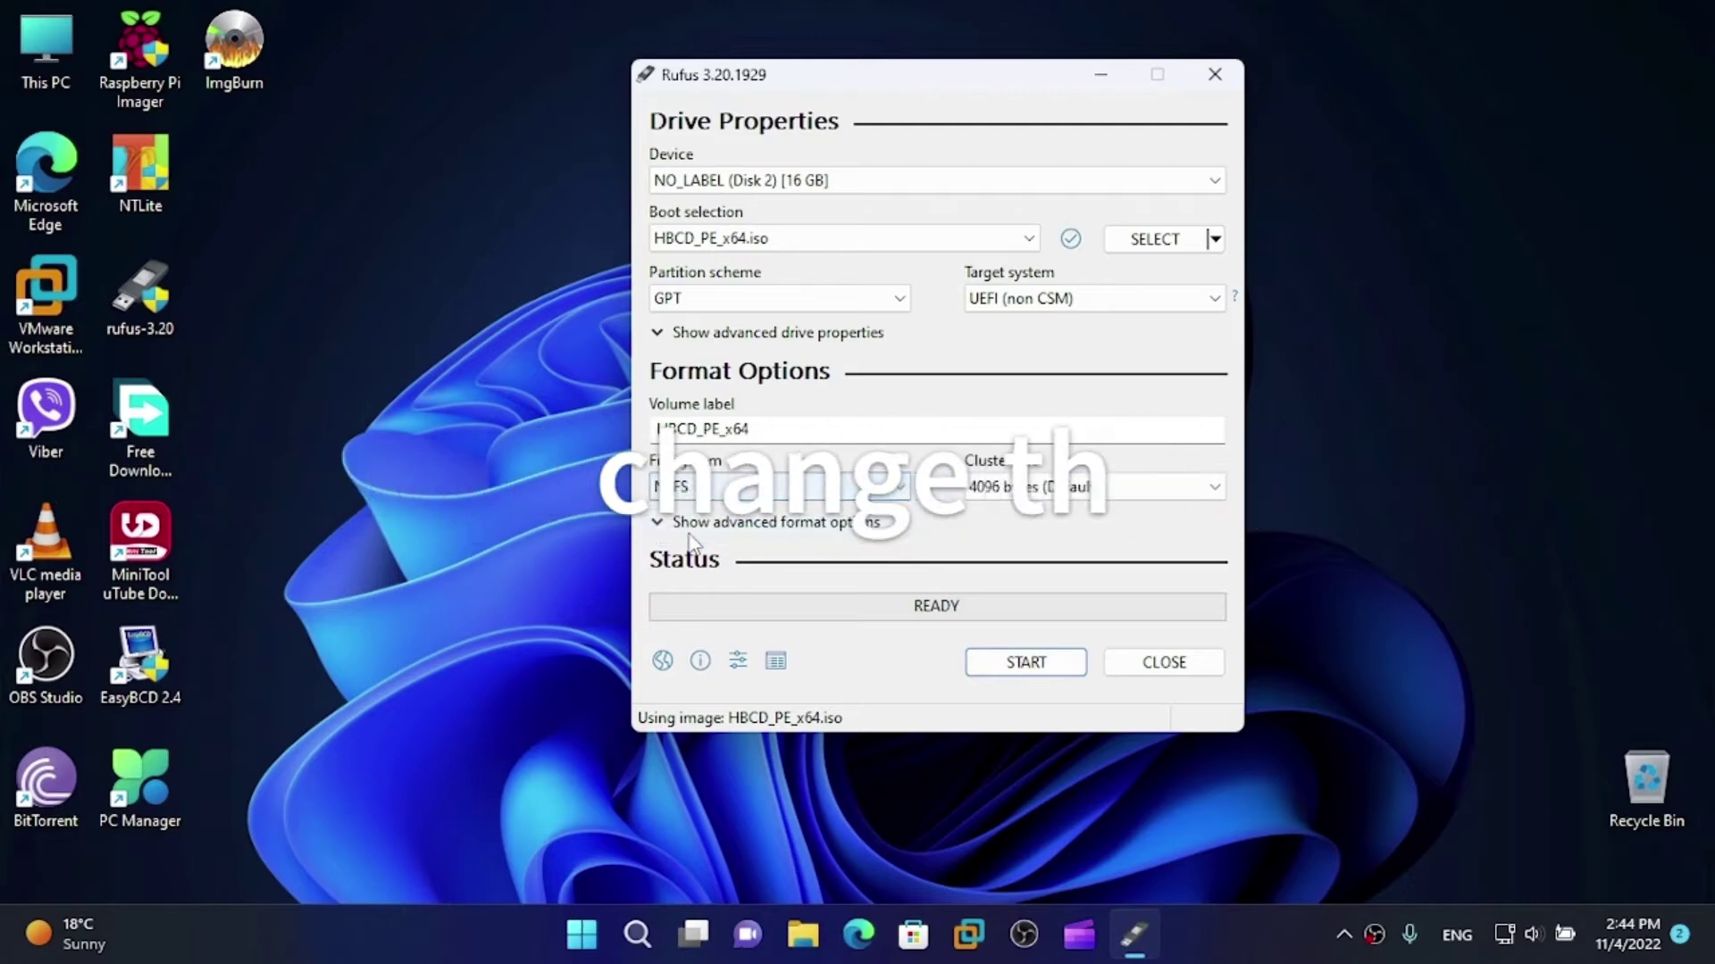
pyautogui.moveTo(907, 94); pyautogui.dragTo(1191, 92)
pyautogui.click(887, 418)
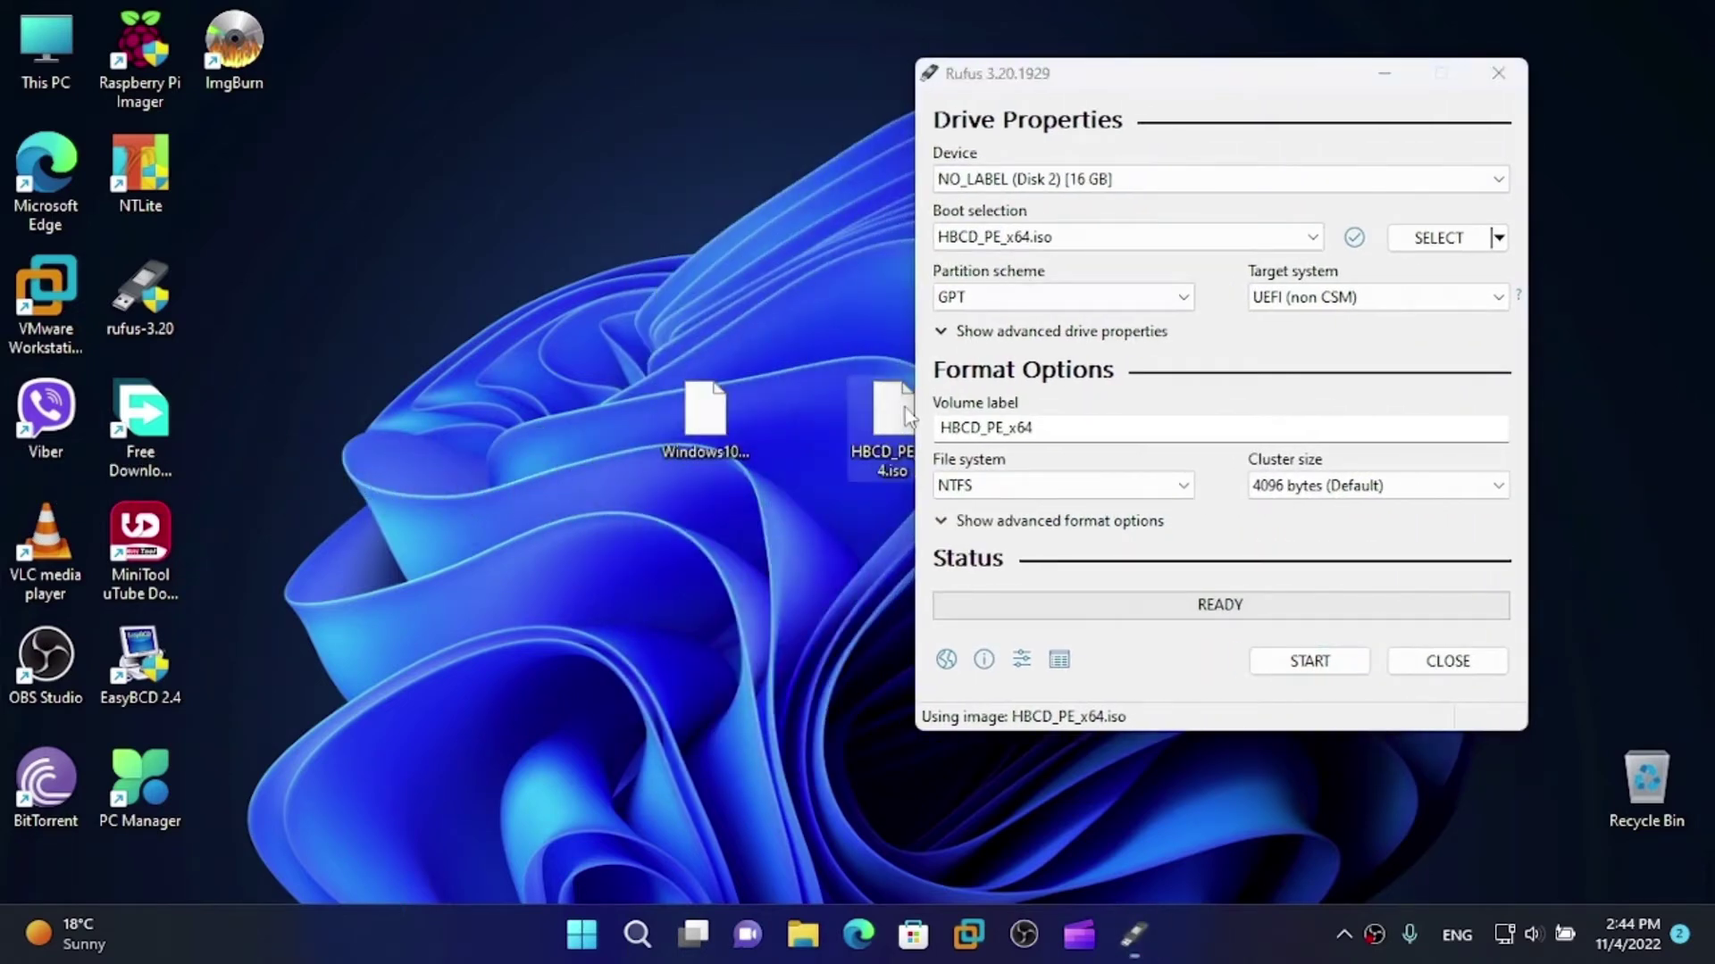
pyautogui.click(807, 572)
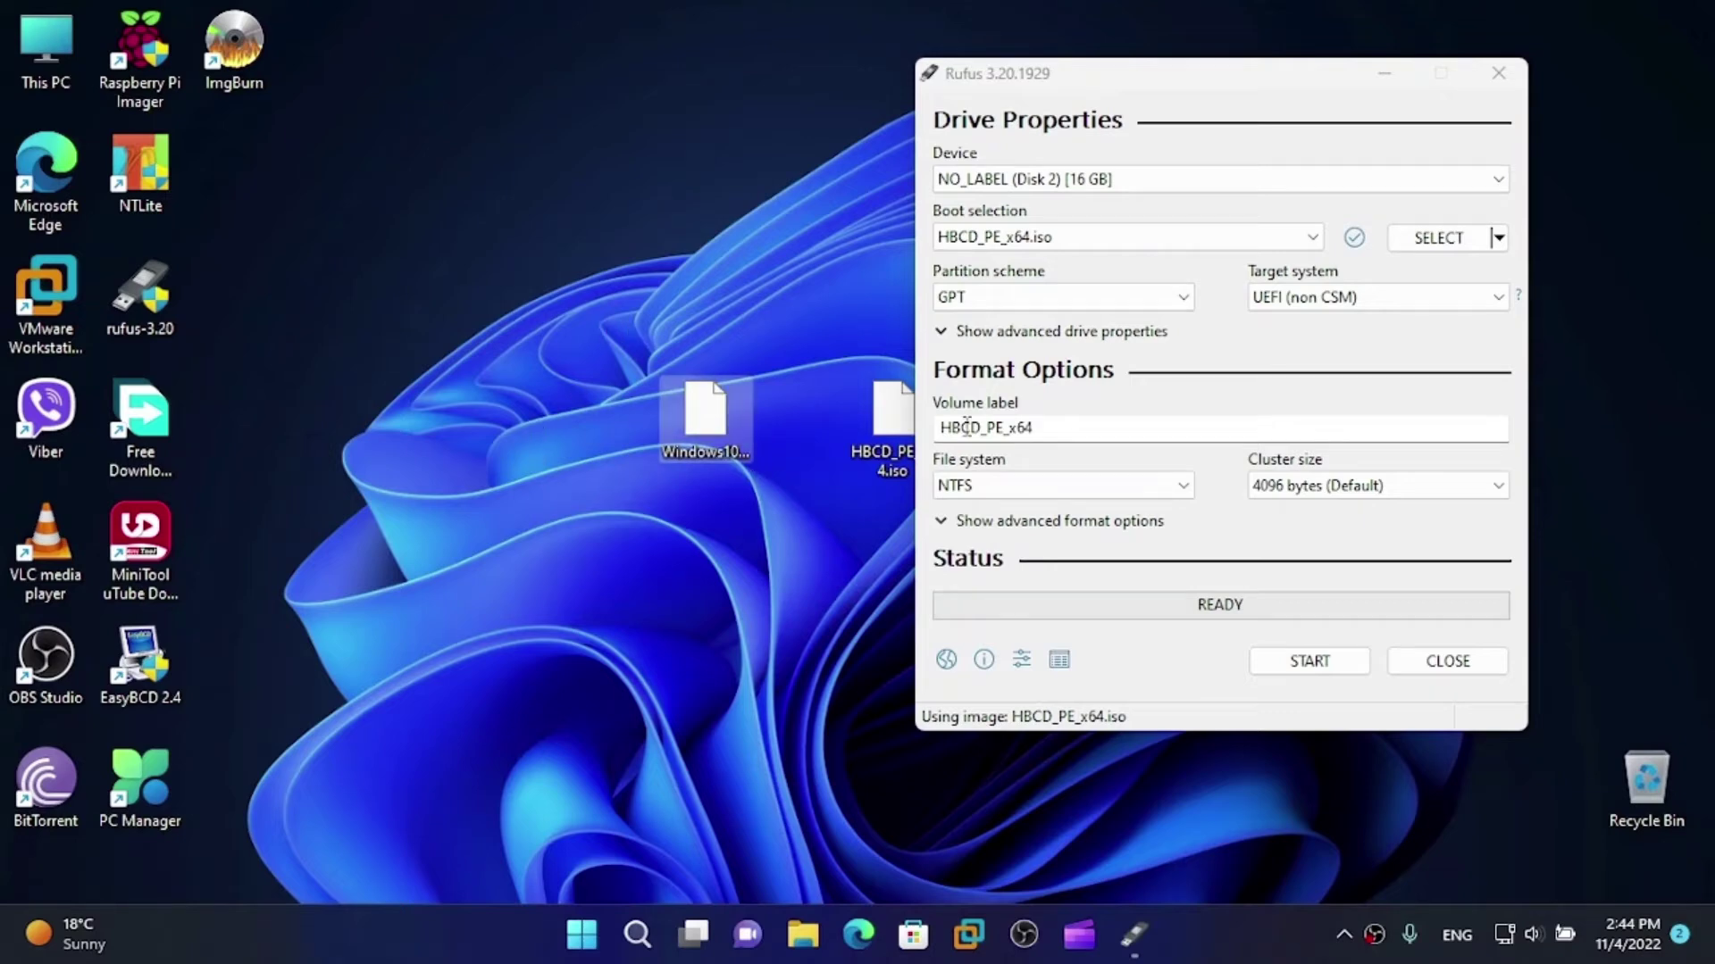
pyautogui.moveTo(1207, 91); pyautogui.dragTo(871, 82)
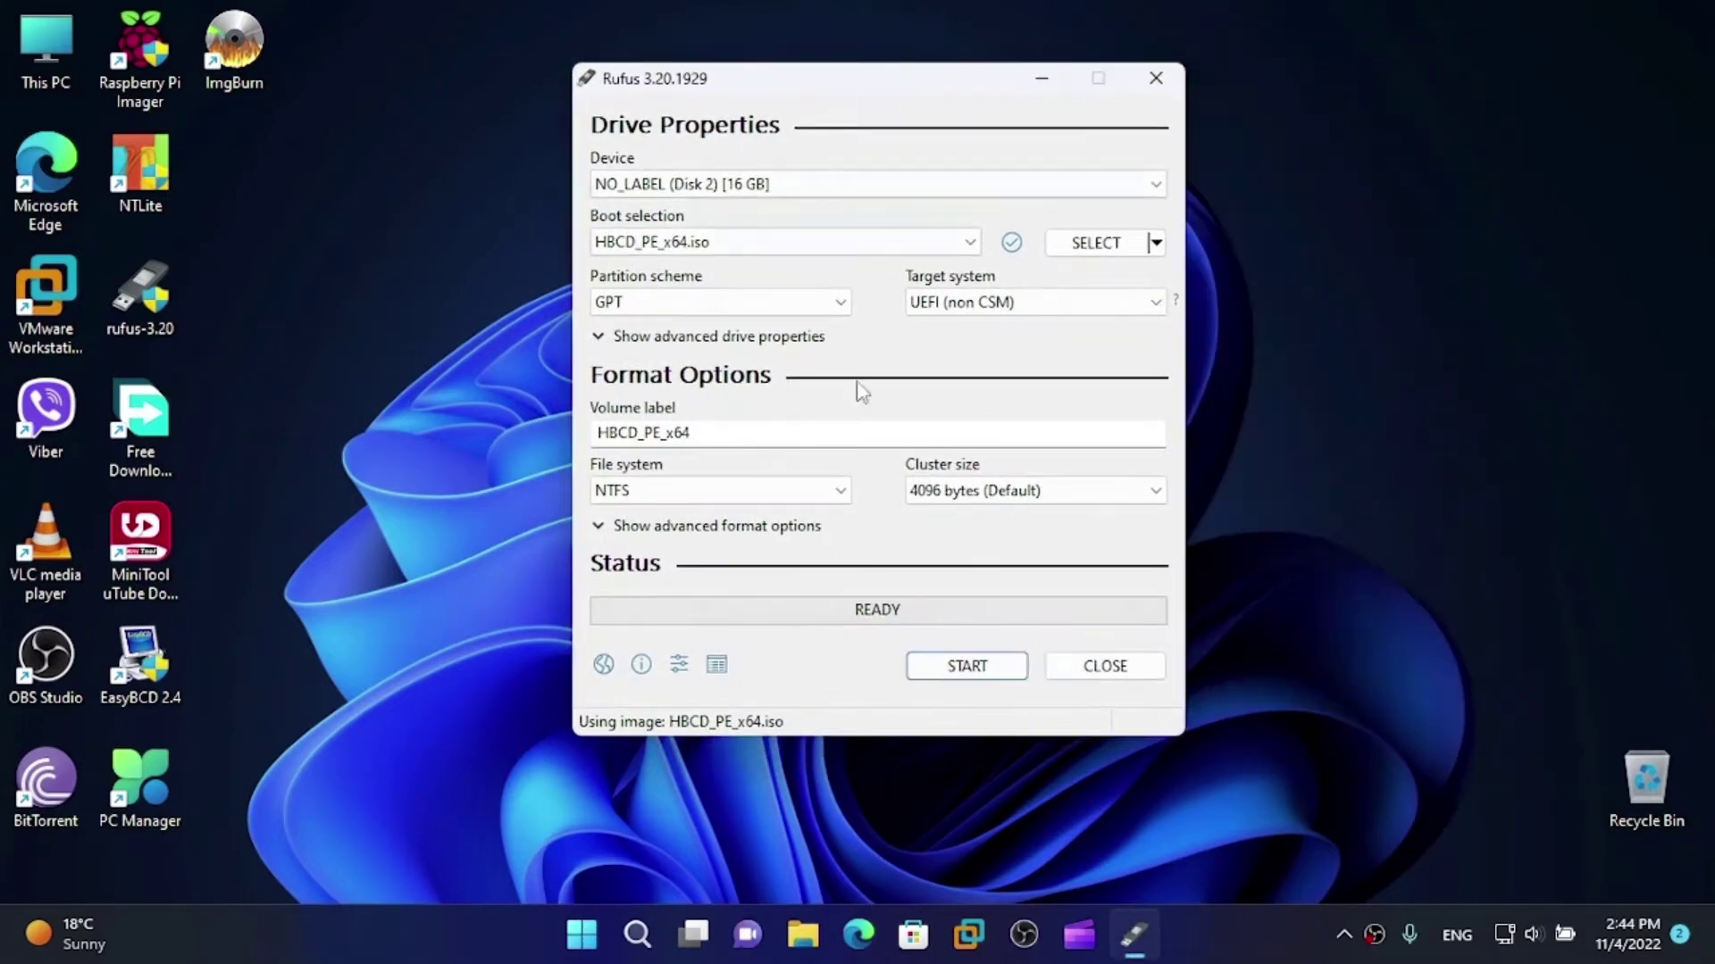
pyautogui.click(694, 493)
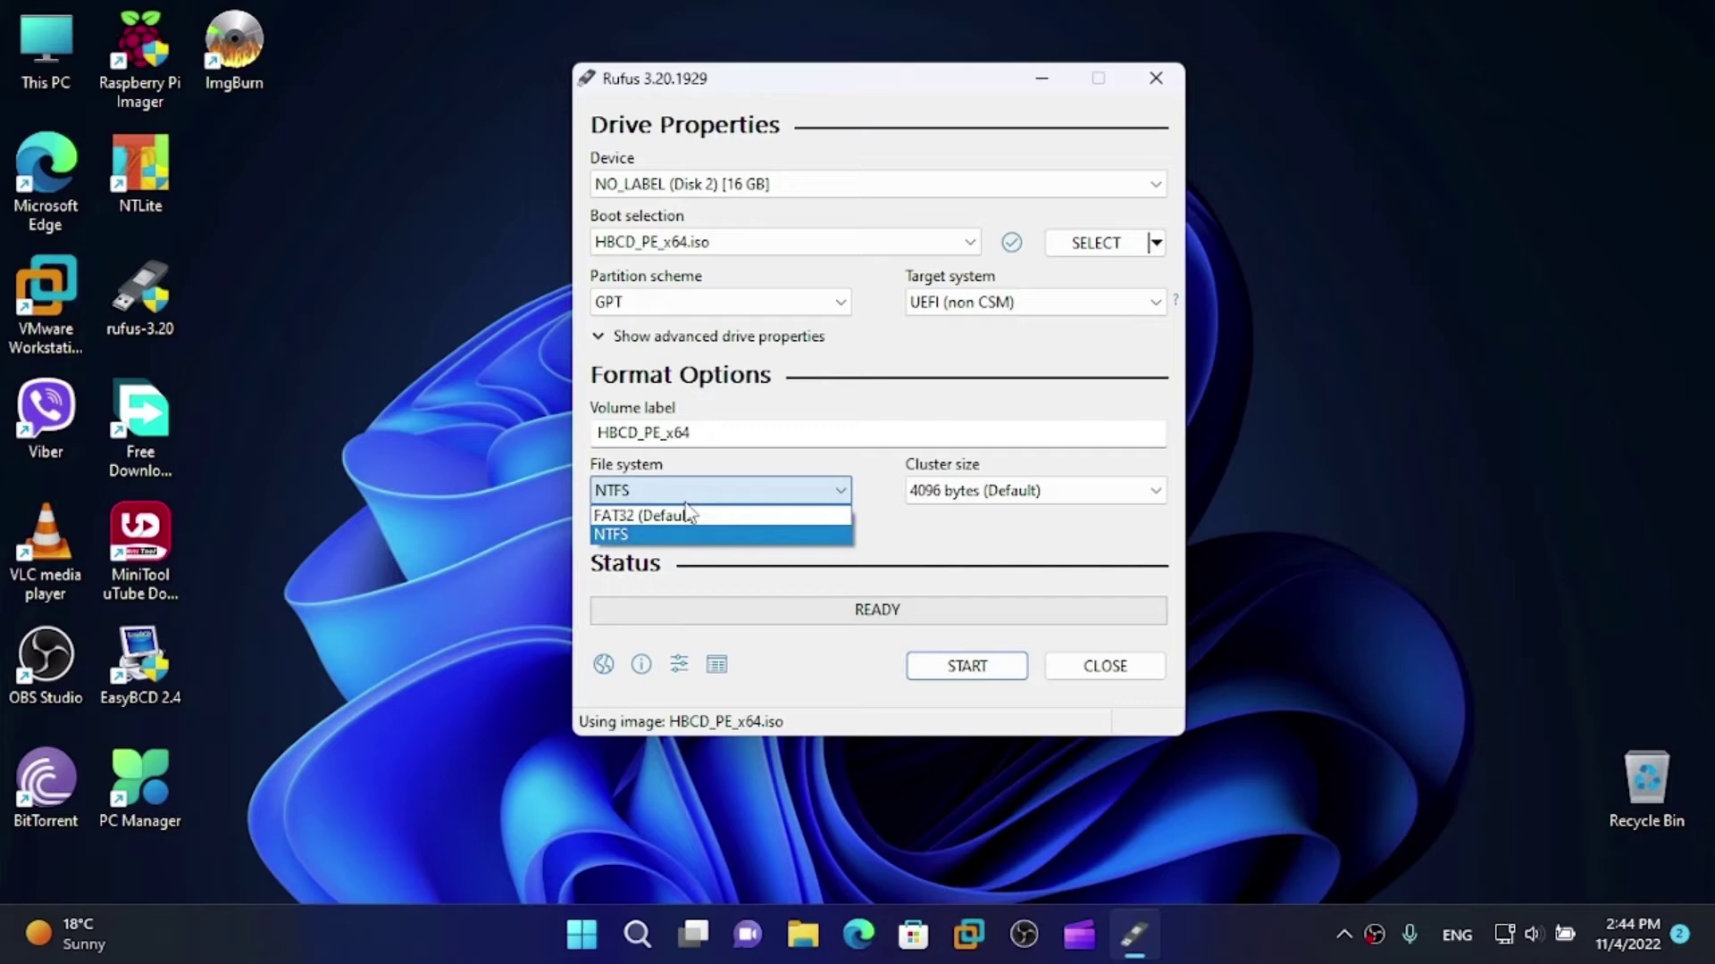
pyautogui.click(686, 505)
pyautogui.click(993, 665)
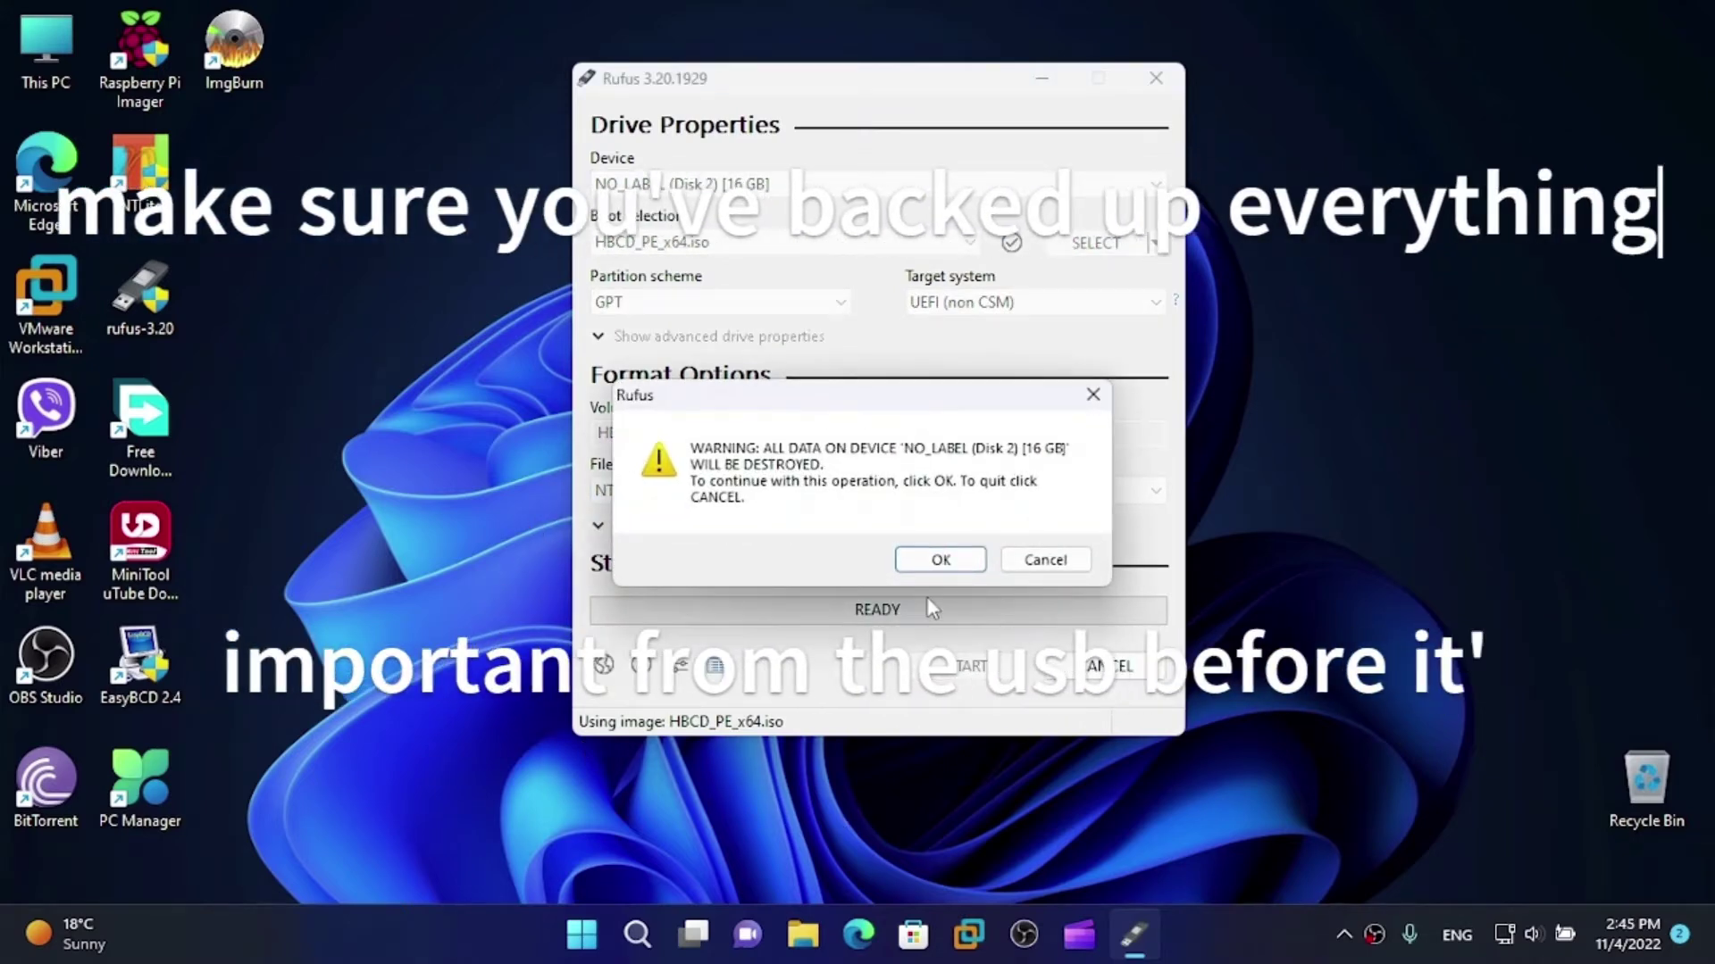
# Approve erasing the 16 GB drive and let HBCD_PE_x64 finish writing until READY
pyautogui.click(937, 559)
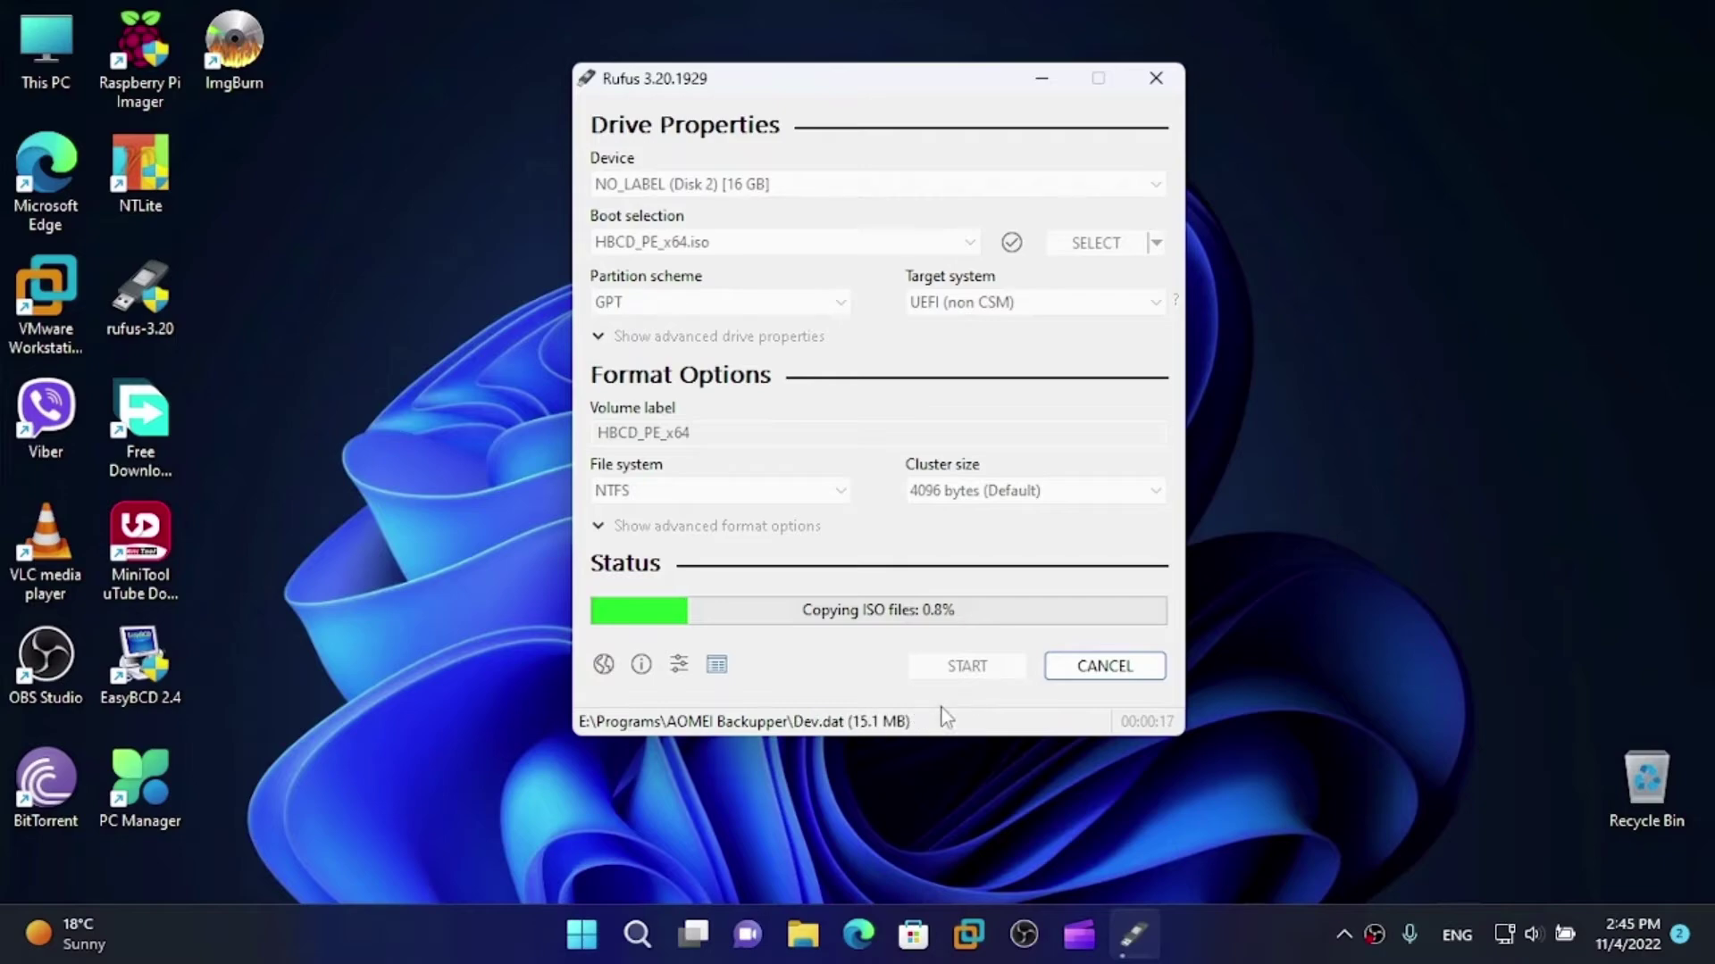
pyautogui.rightClick(1374, 934)
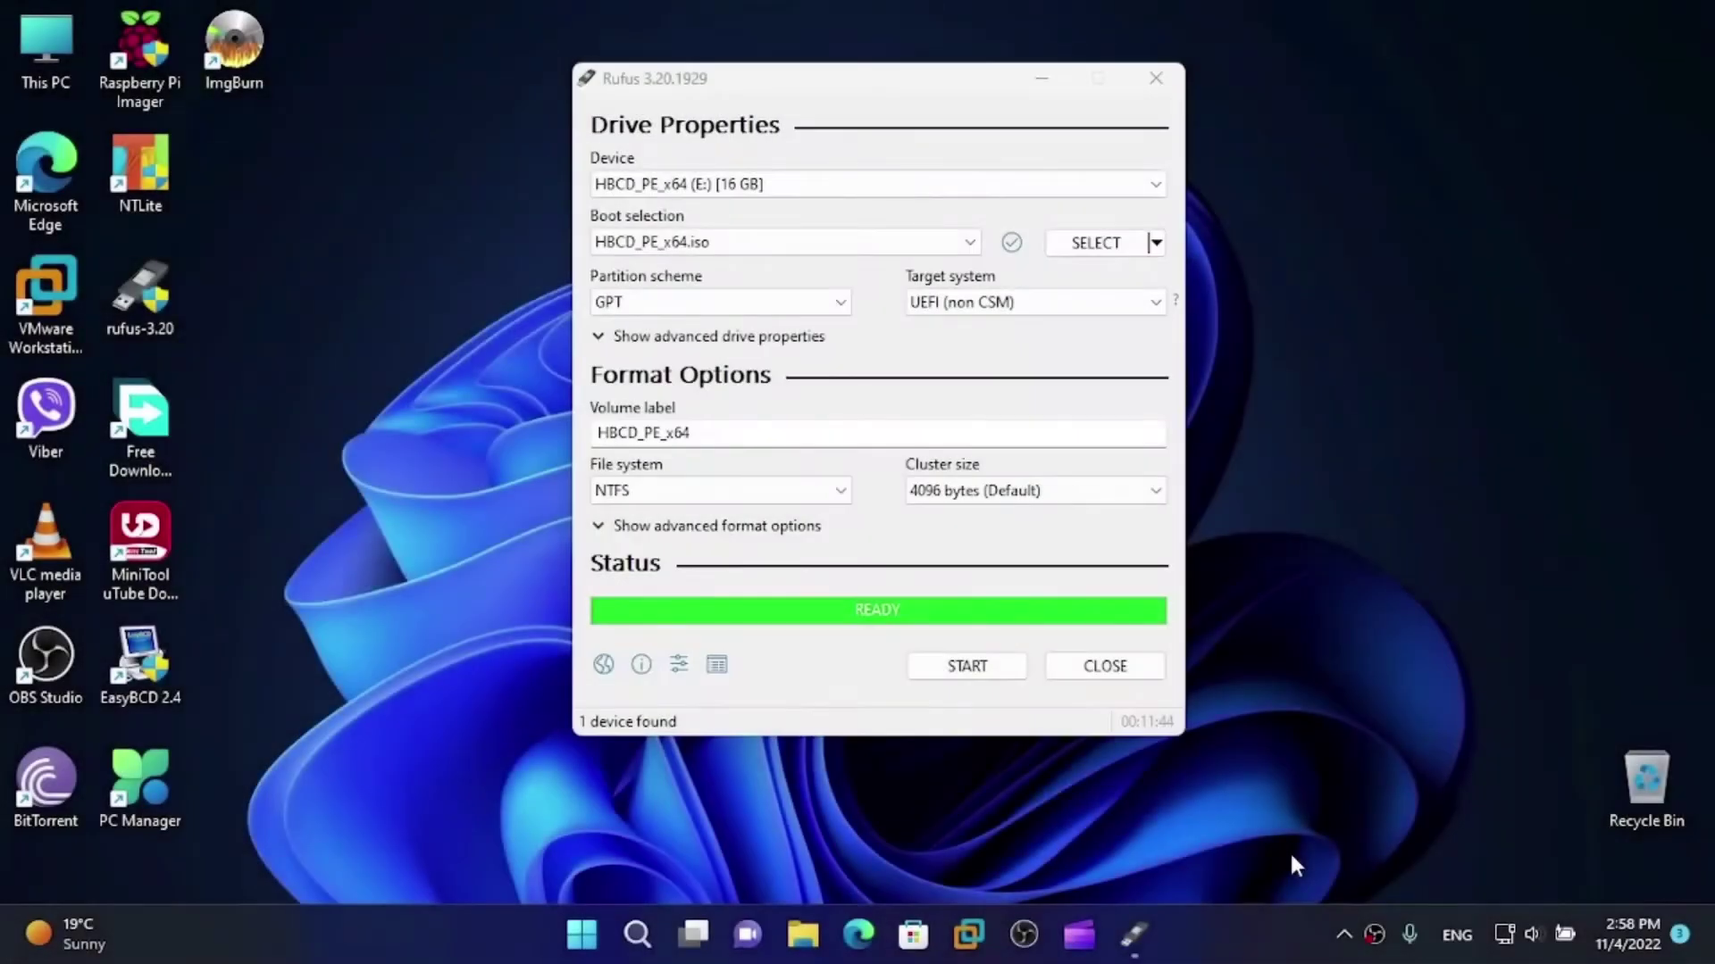
# Close Rufus and launch Disk Management from a Start search
pyautogui.click(1105, 666)
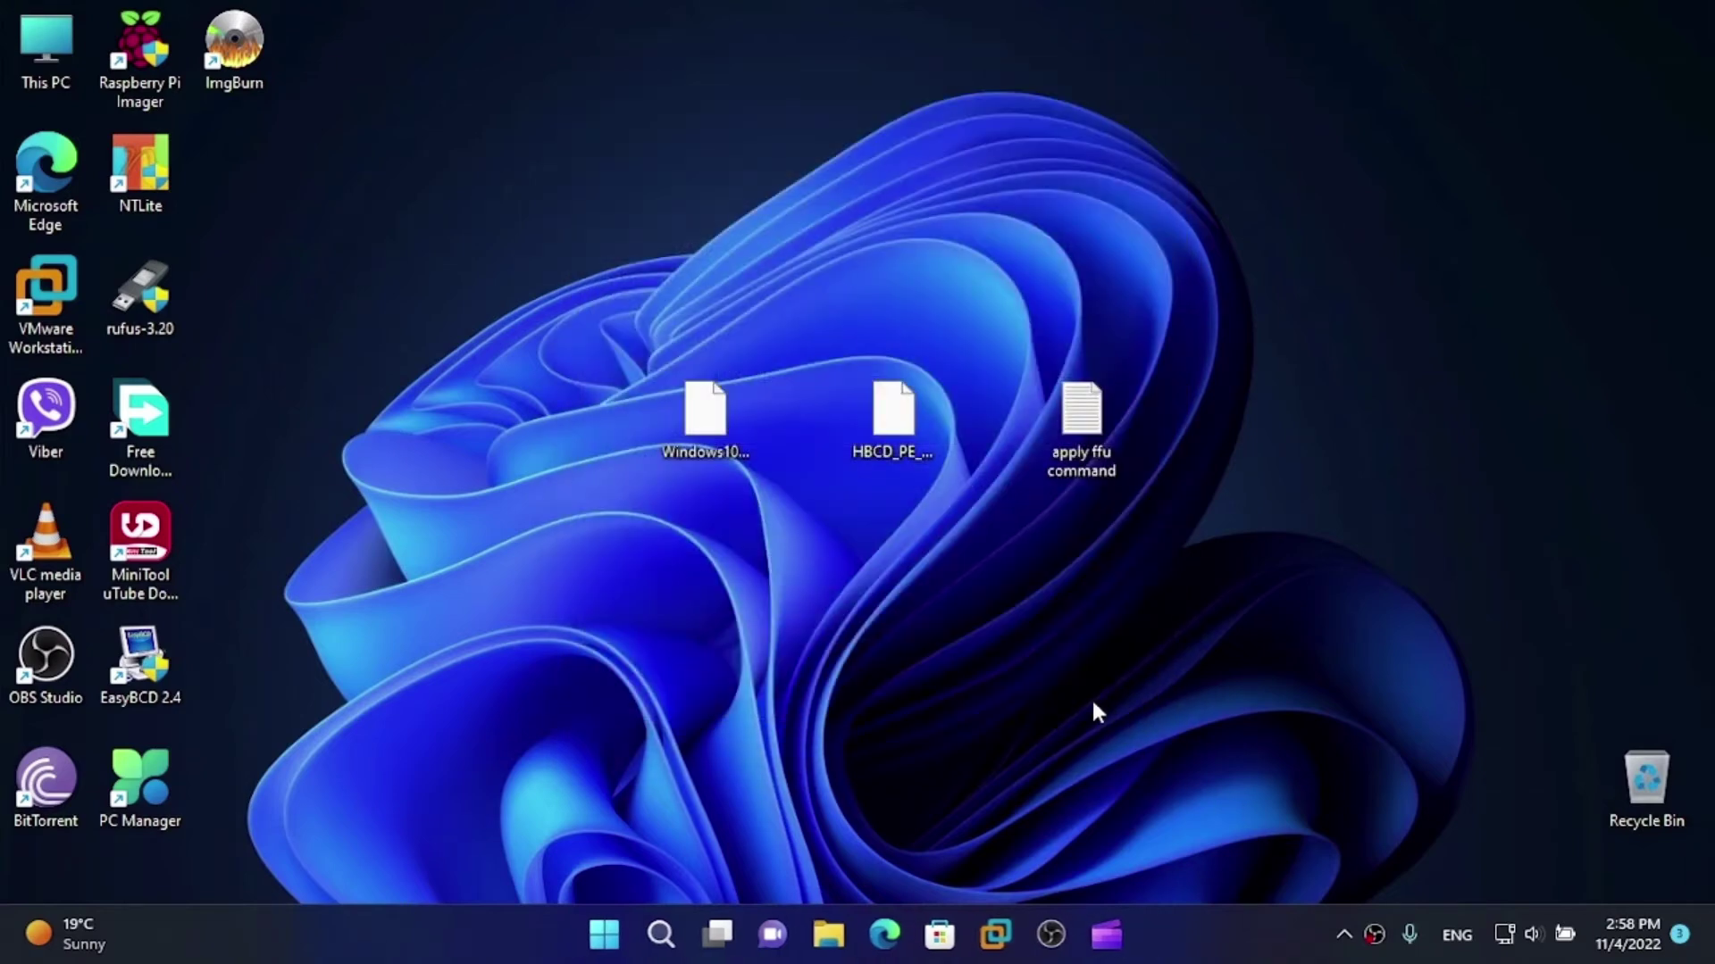
pyautogui.press('super')
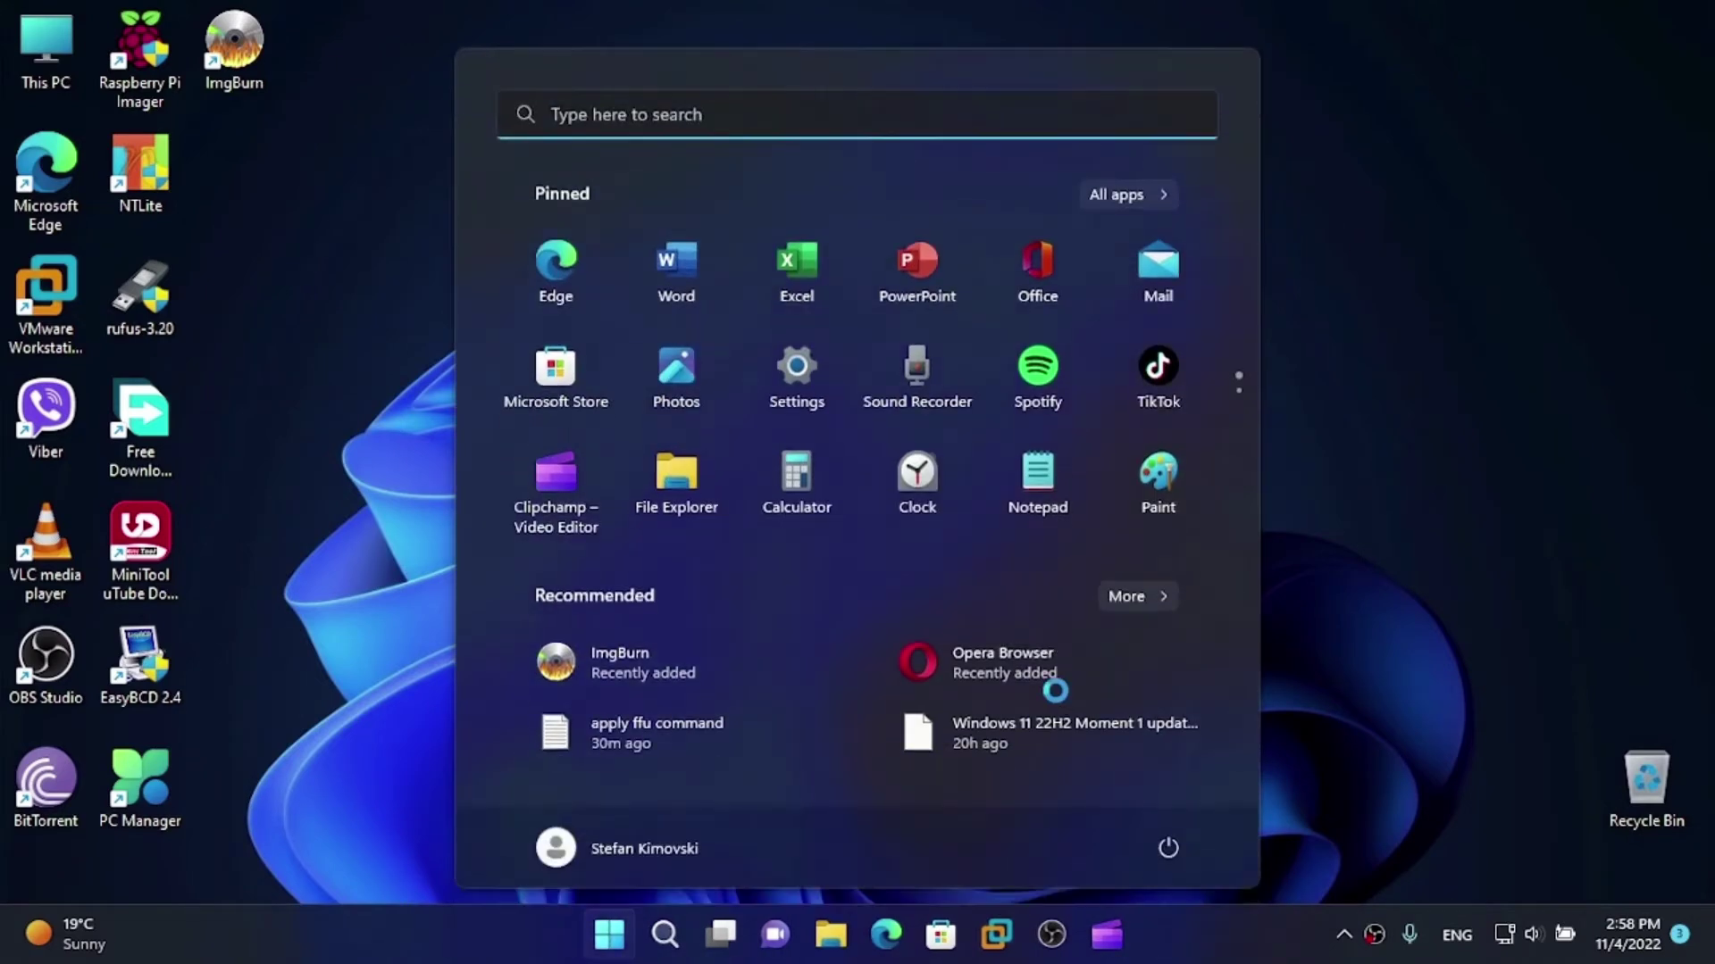
pyautogui.write('dia')
pyautogui.press('BackSpace')
pyautogui.write('sk m')
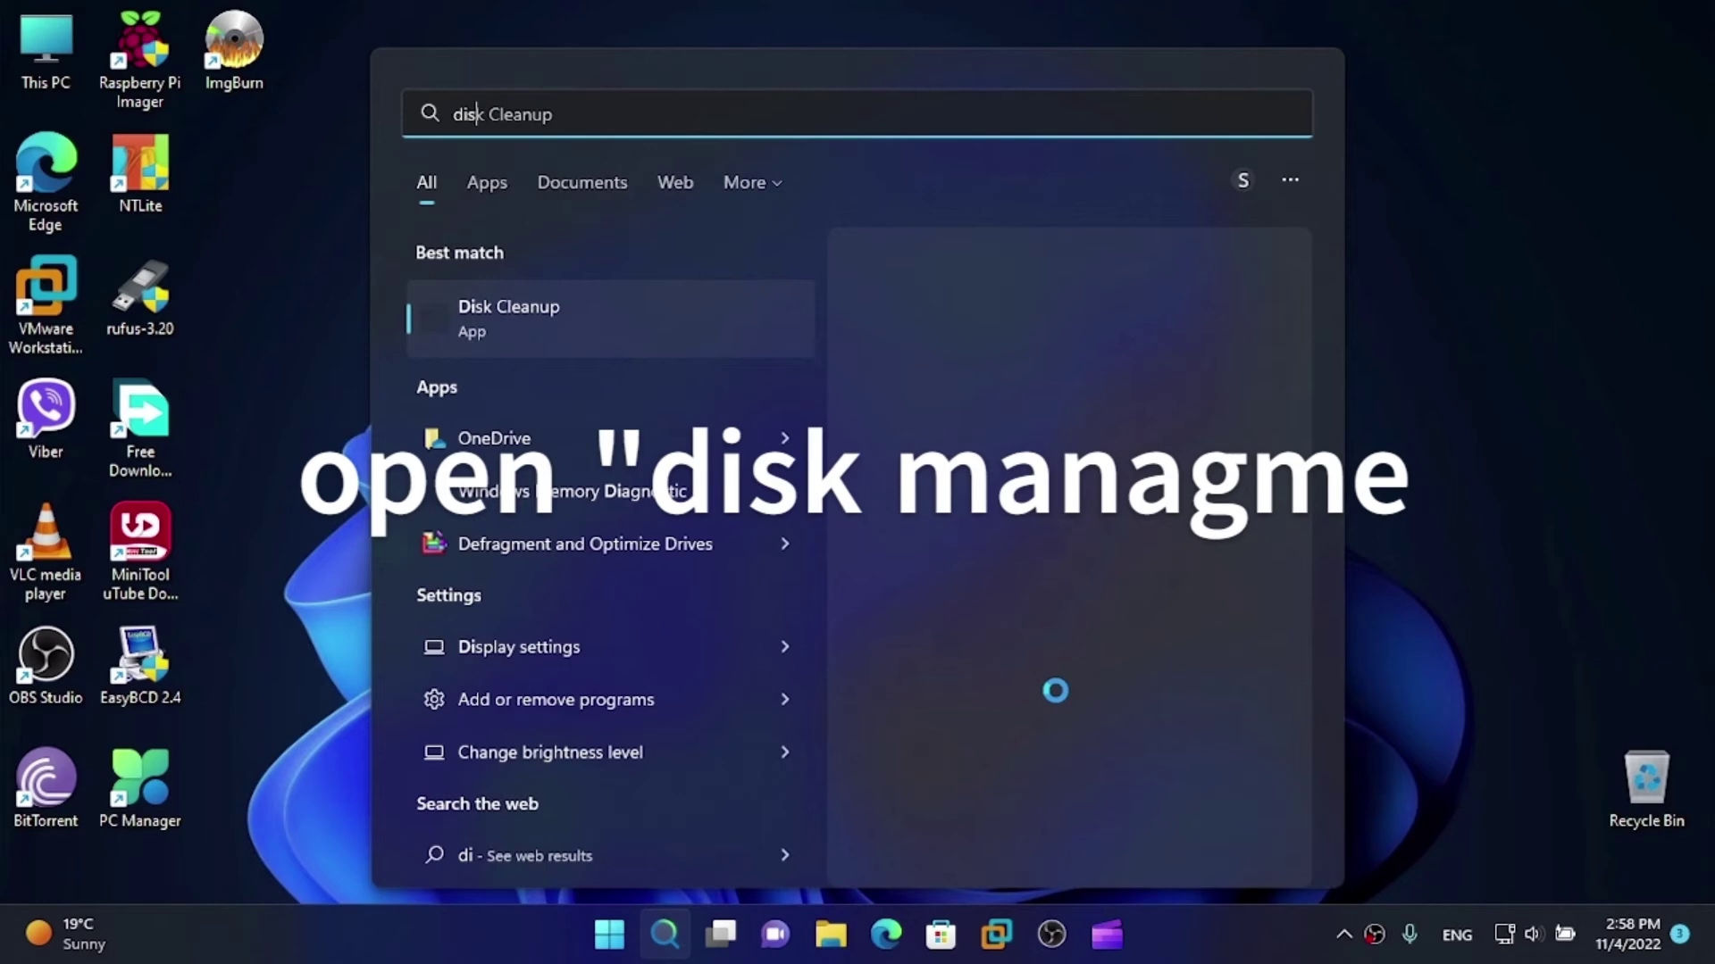
pyautogui.write('a')
pyautogui.press('Return')
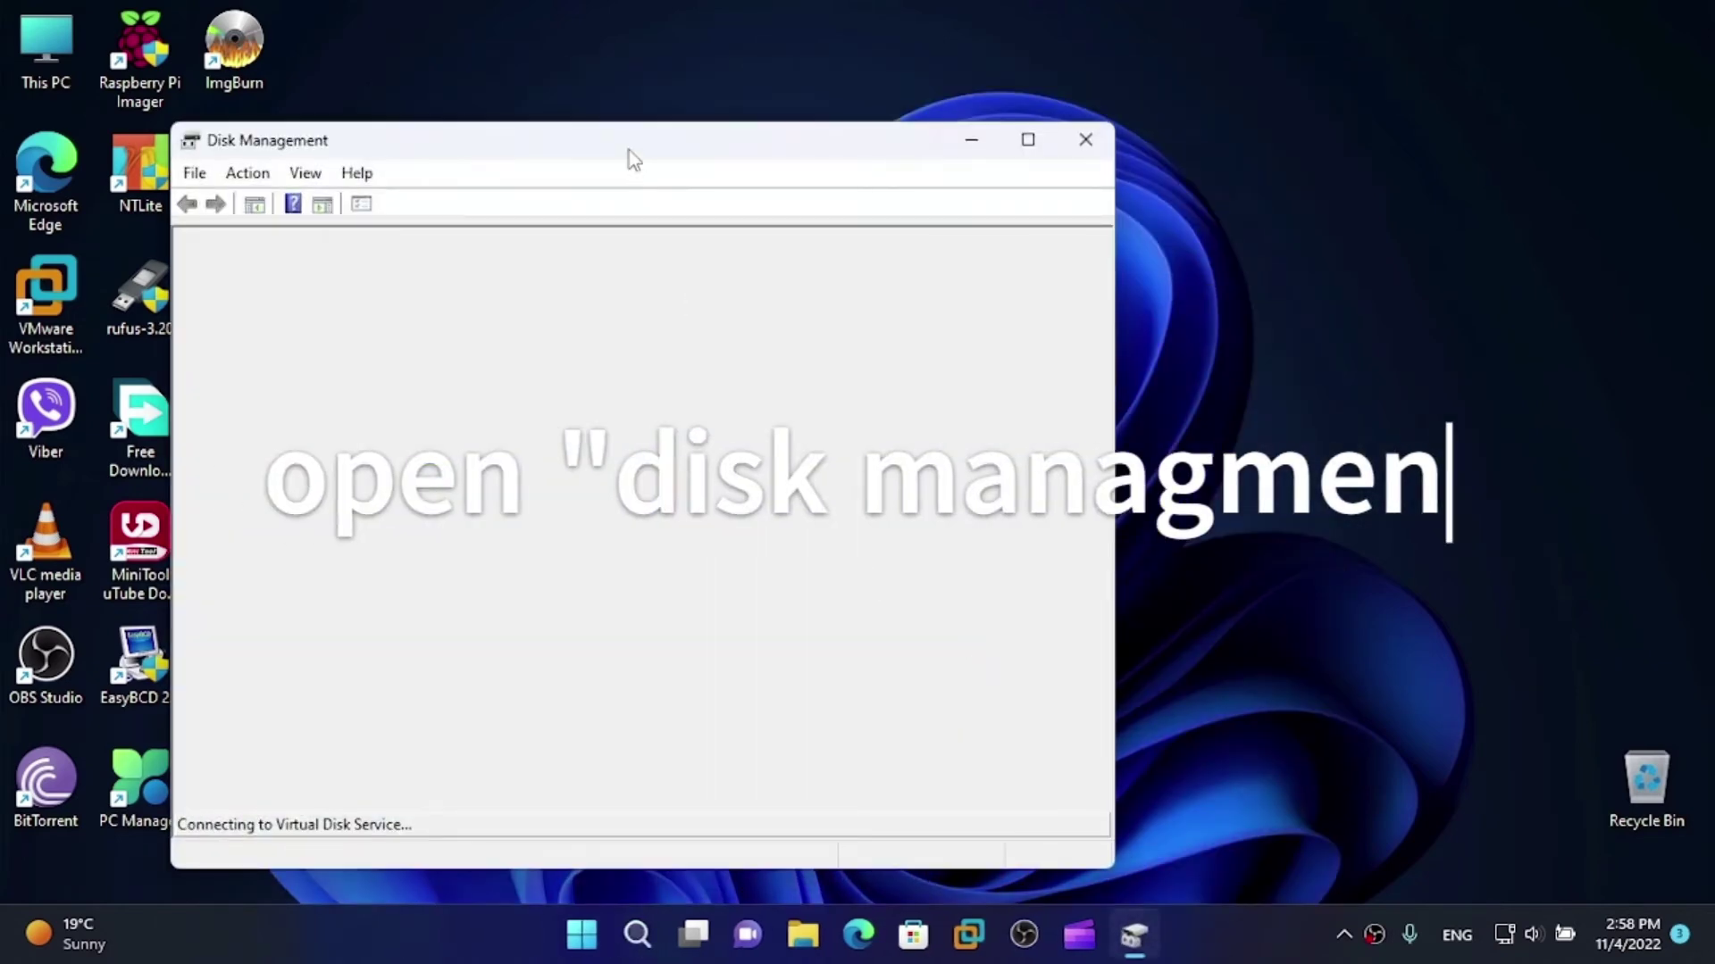
# Scroll to Disk 2 and select its HBCD_PE_x64 (E:) partition
pyautogui.moveTo(629, 150); pyautogui.dragTo(723, 92)
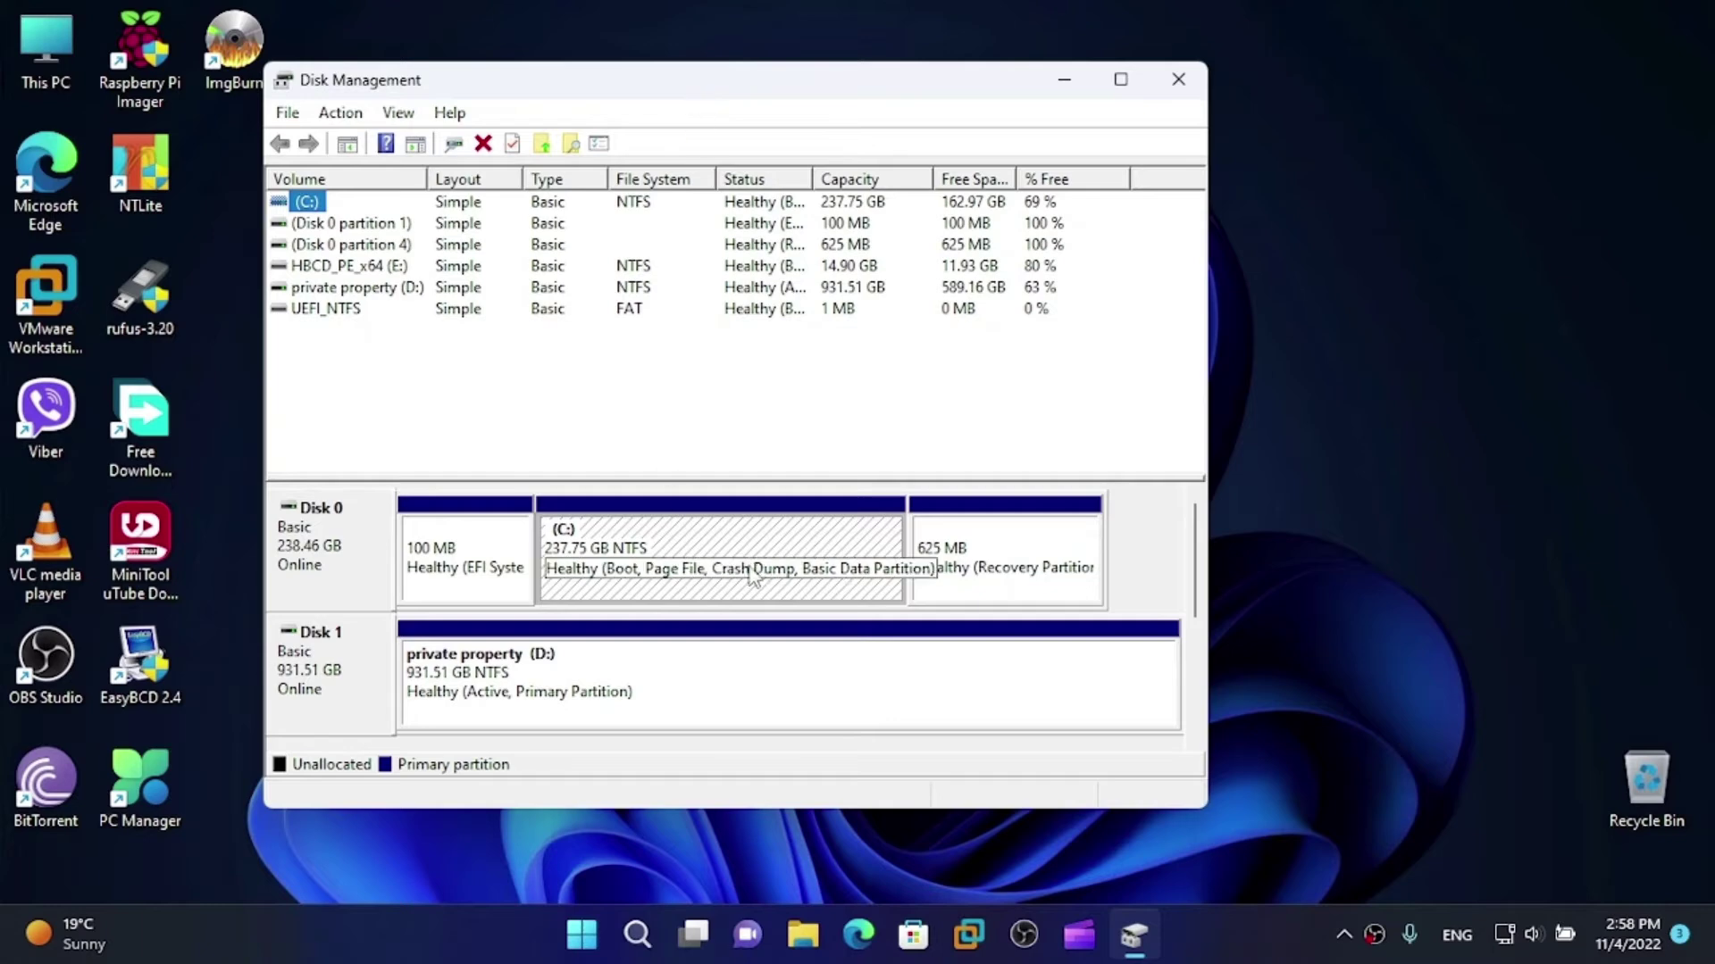
pyautogui.scroll(-2, 874, 719)
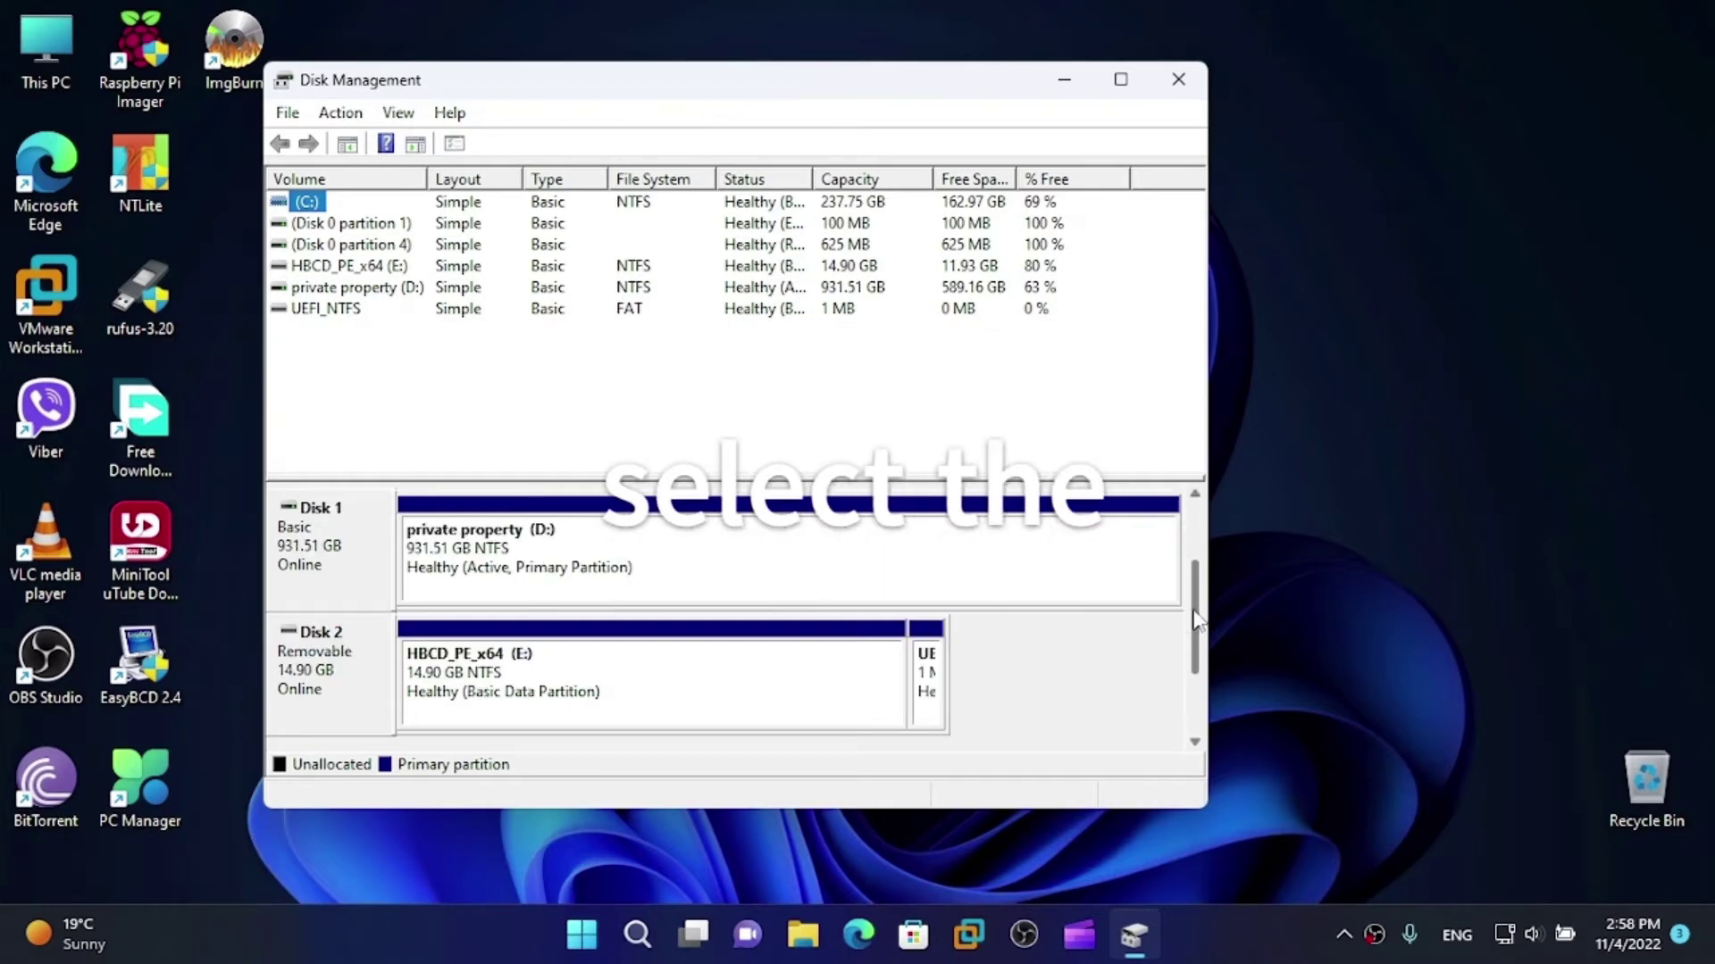
pyautogui.click(578, 662)
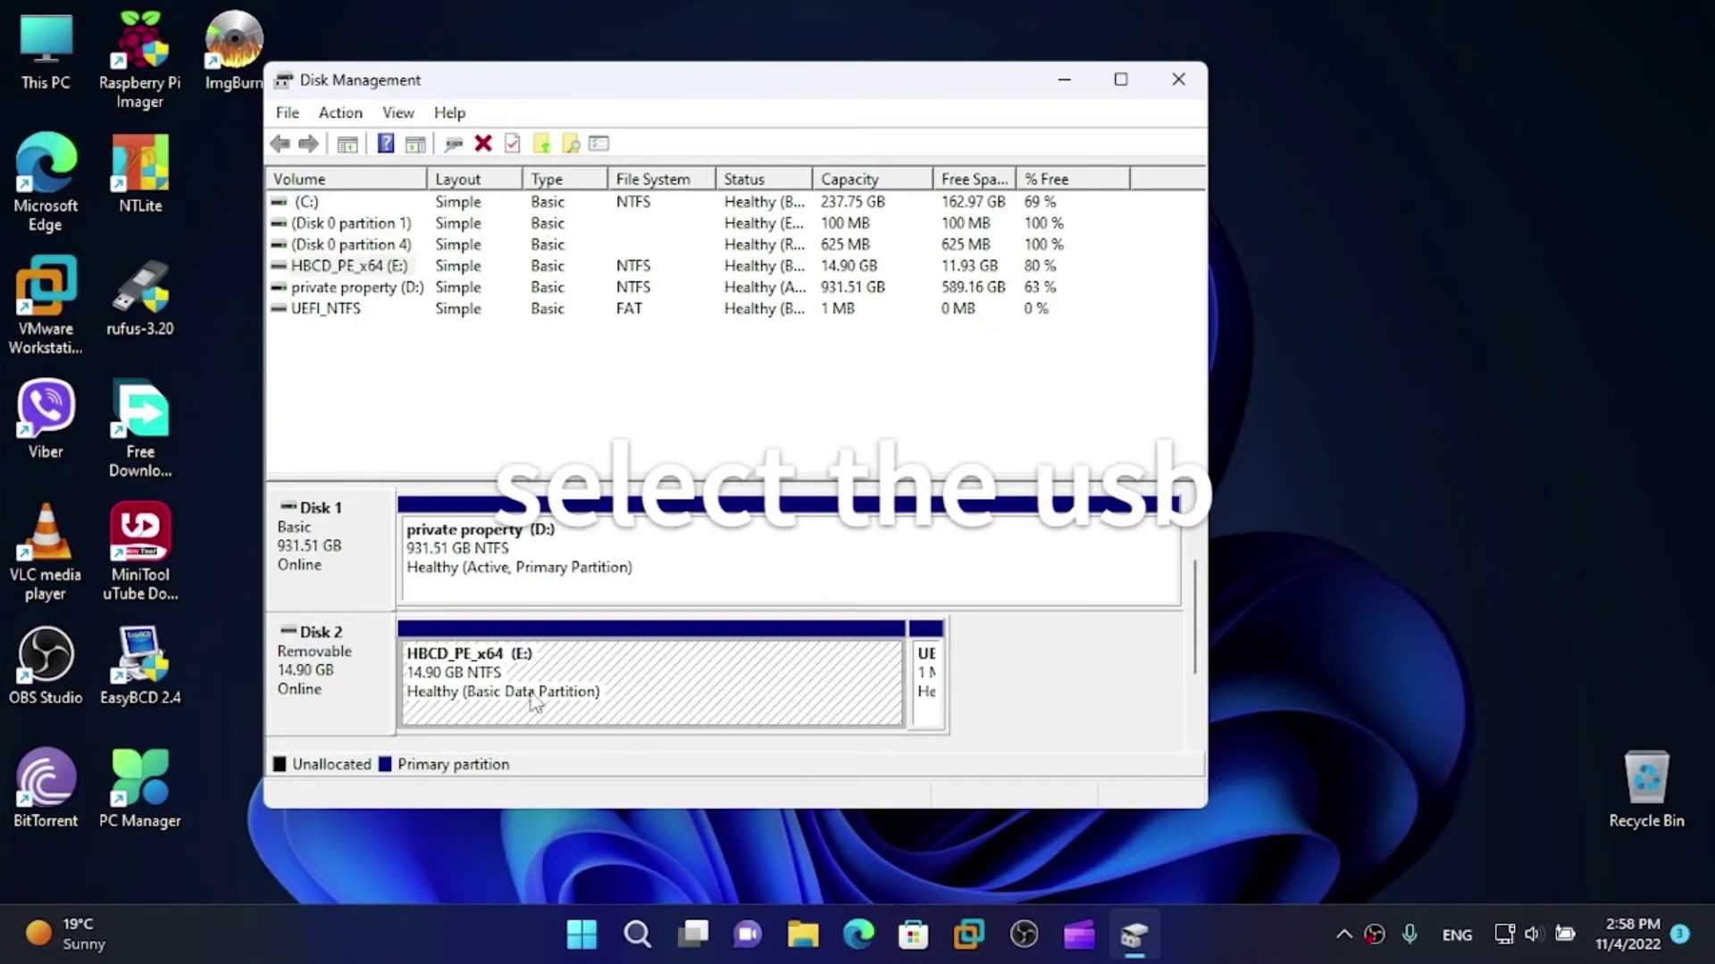
pyautogui.click(357, 693)
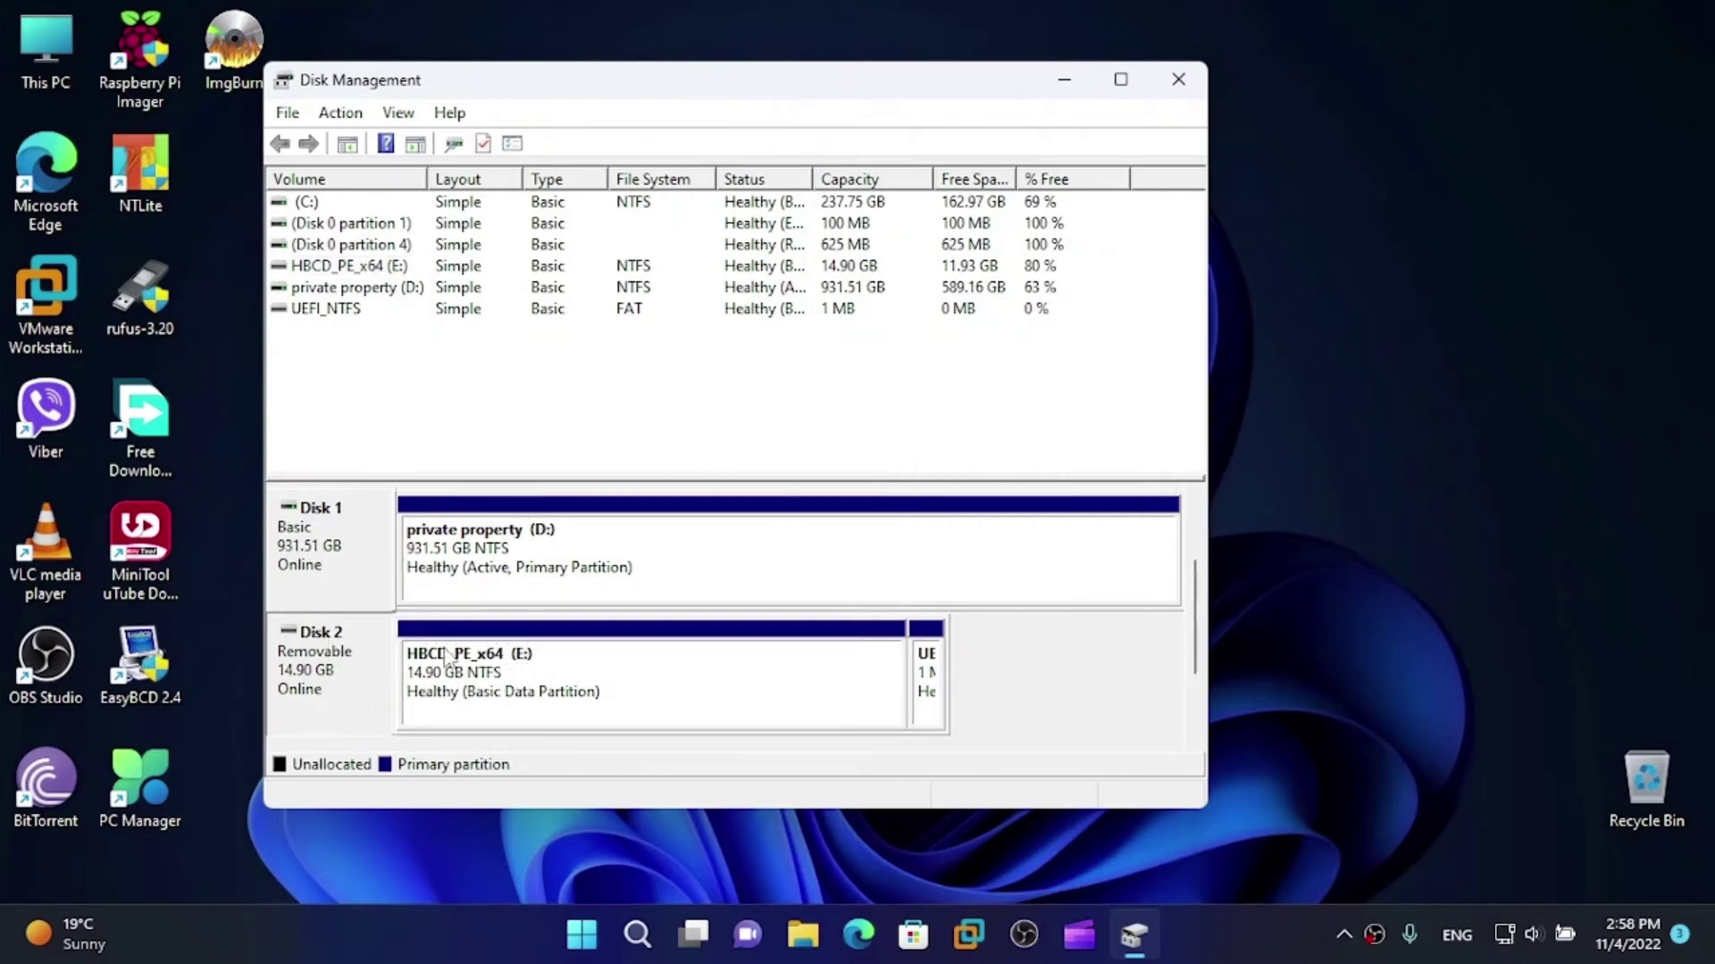
# Open Shrink Volume for E: and compute 15257 − 4096 = 11161 MB in Calculator
pyautogui.click(572, 683)
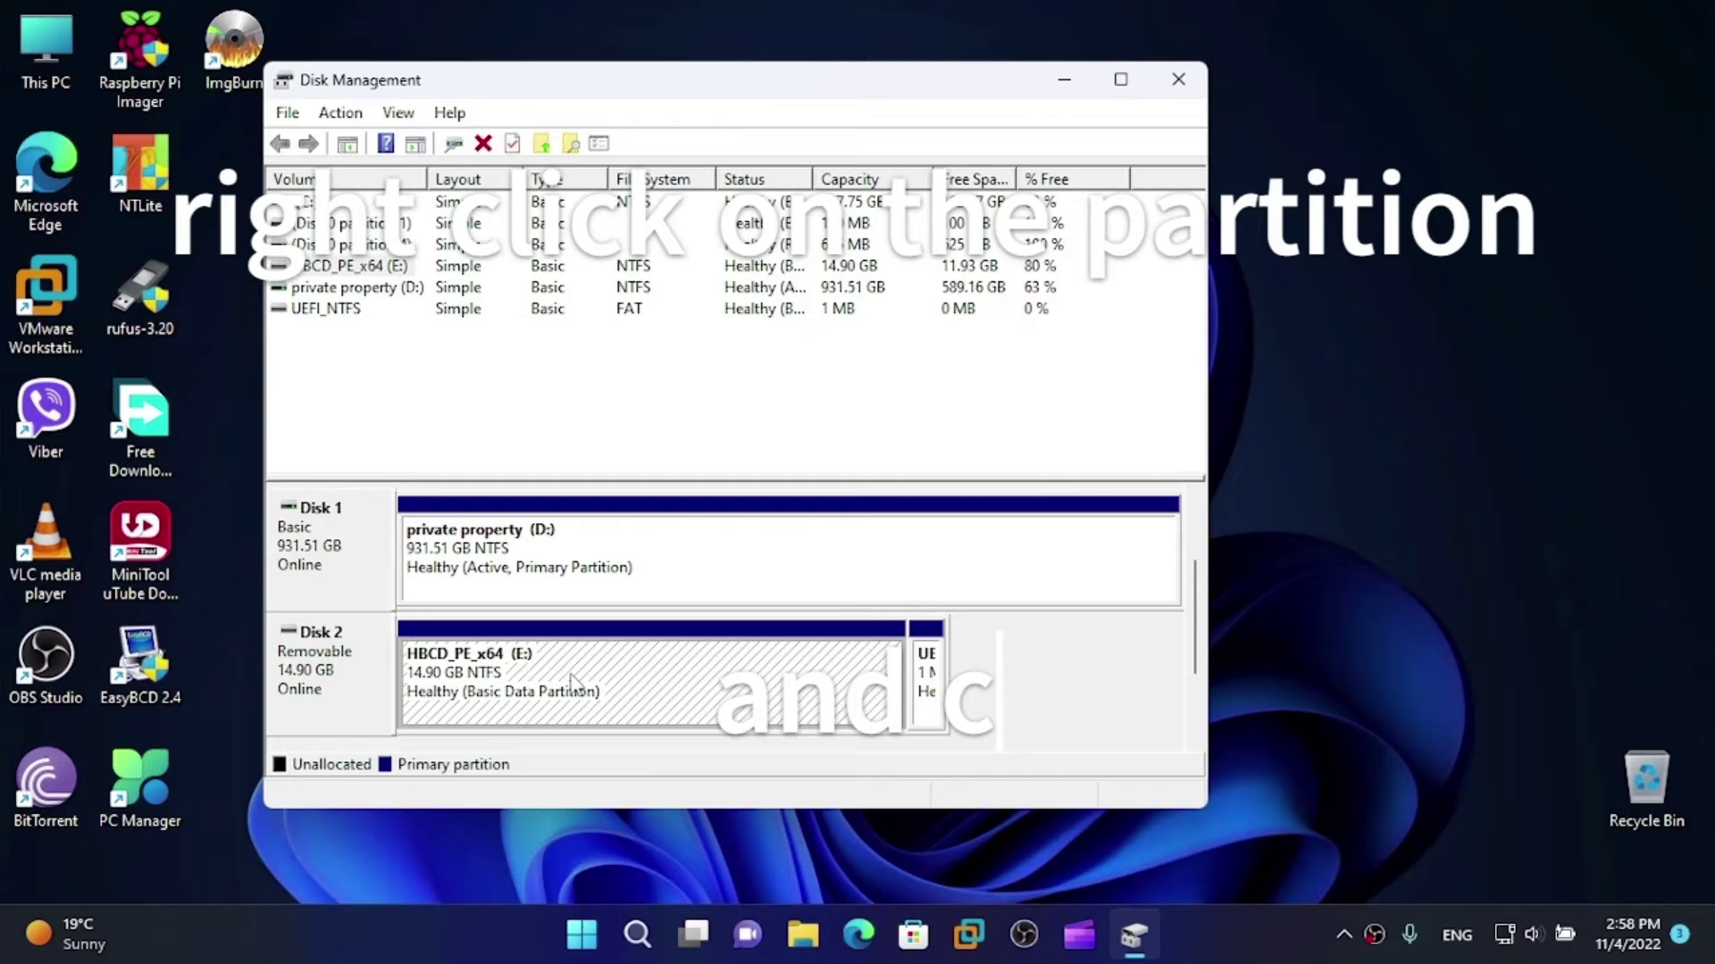
pyautogui.rightClick(571, 683)
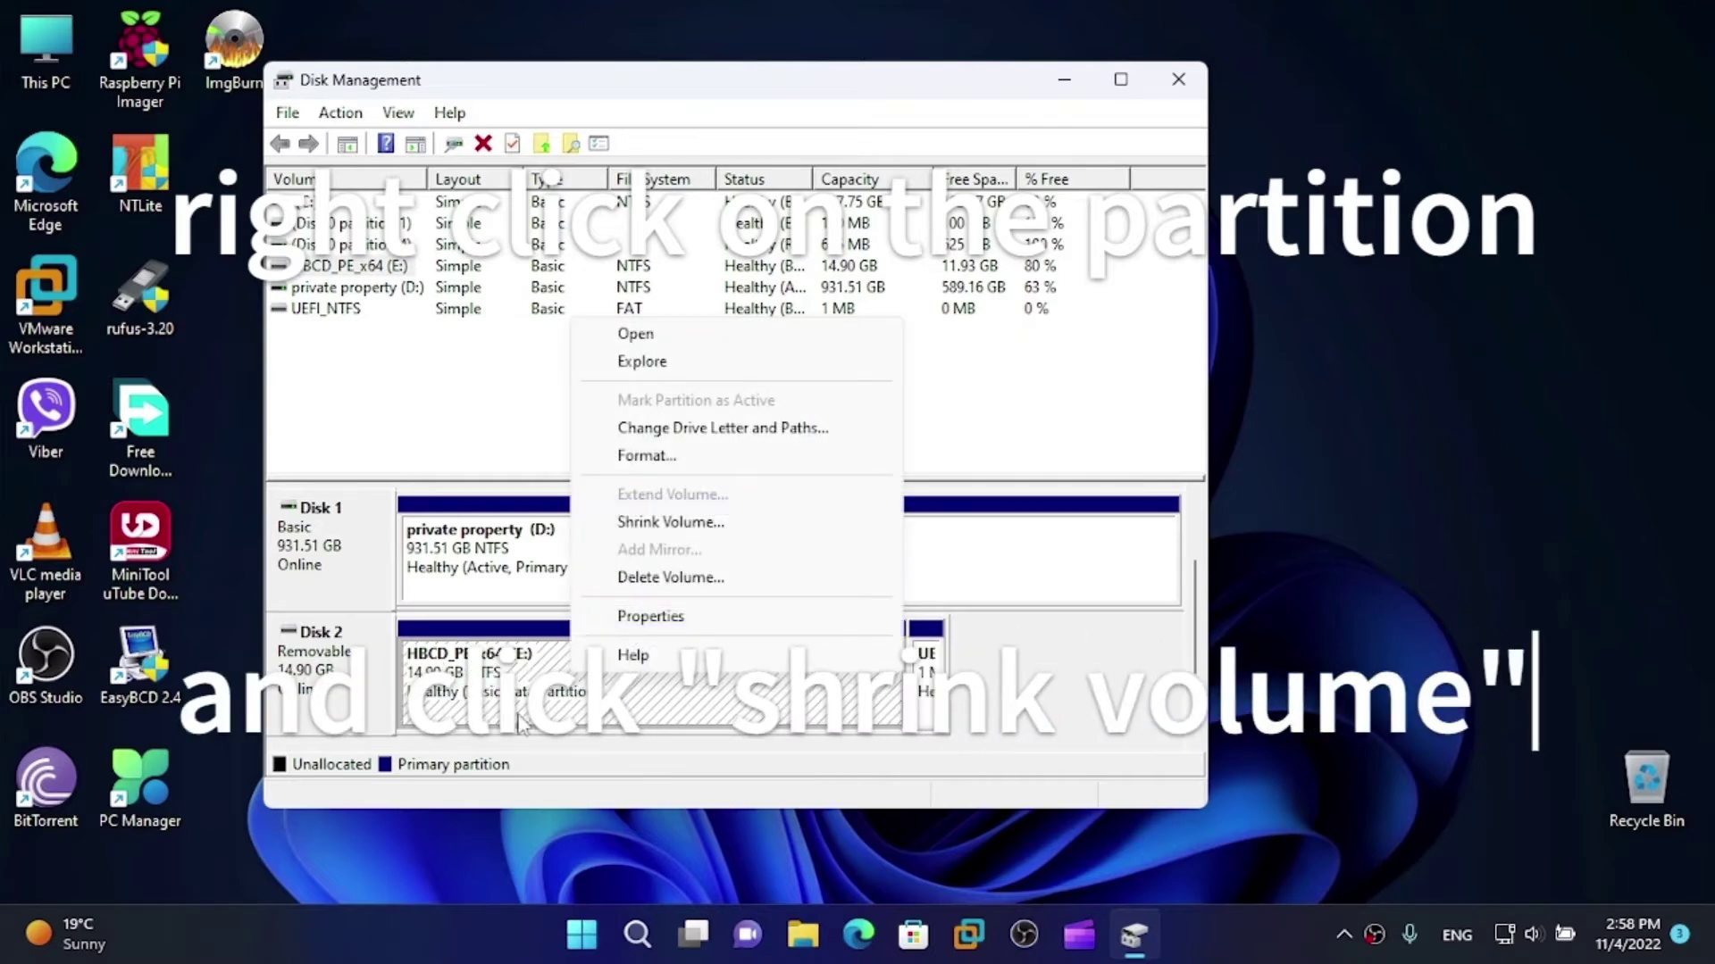
pyautogui.click(692, 523)
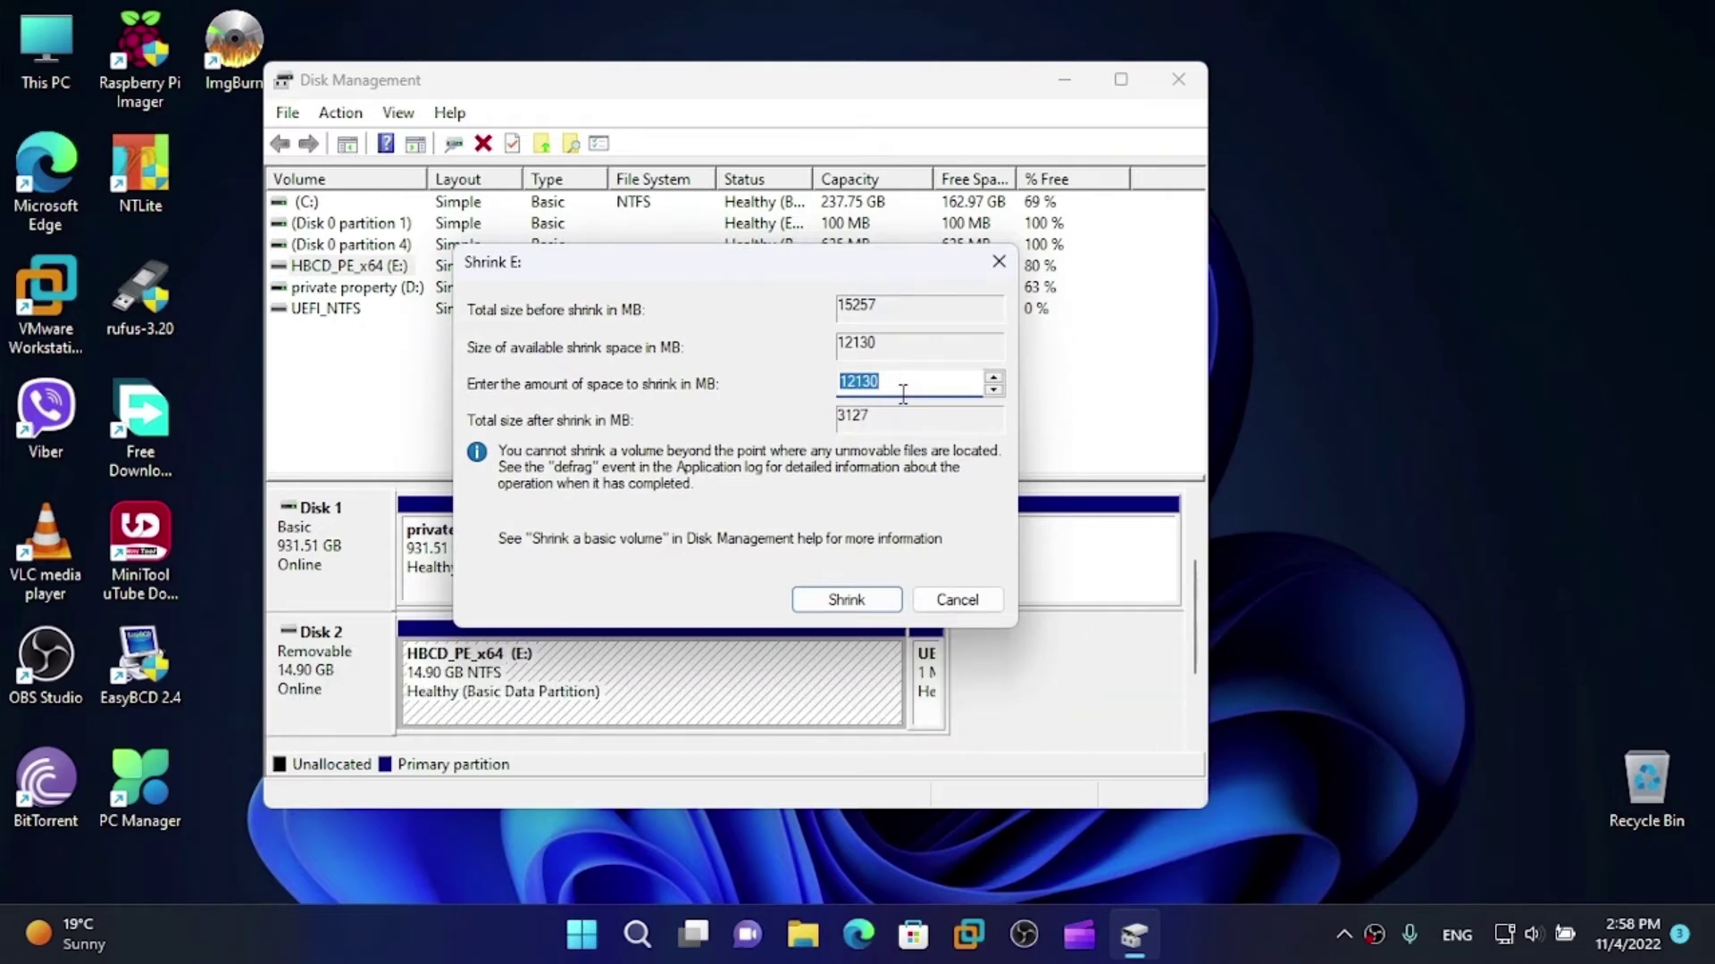
pyautogui.click(634, 936)
pyautogui.write('dalculator')
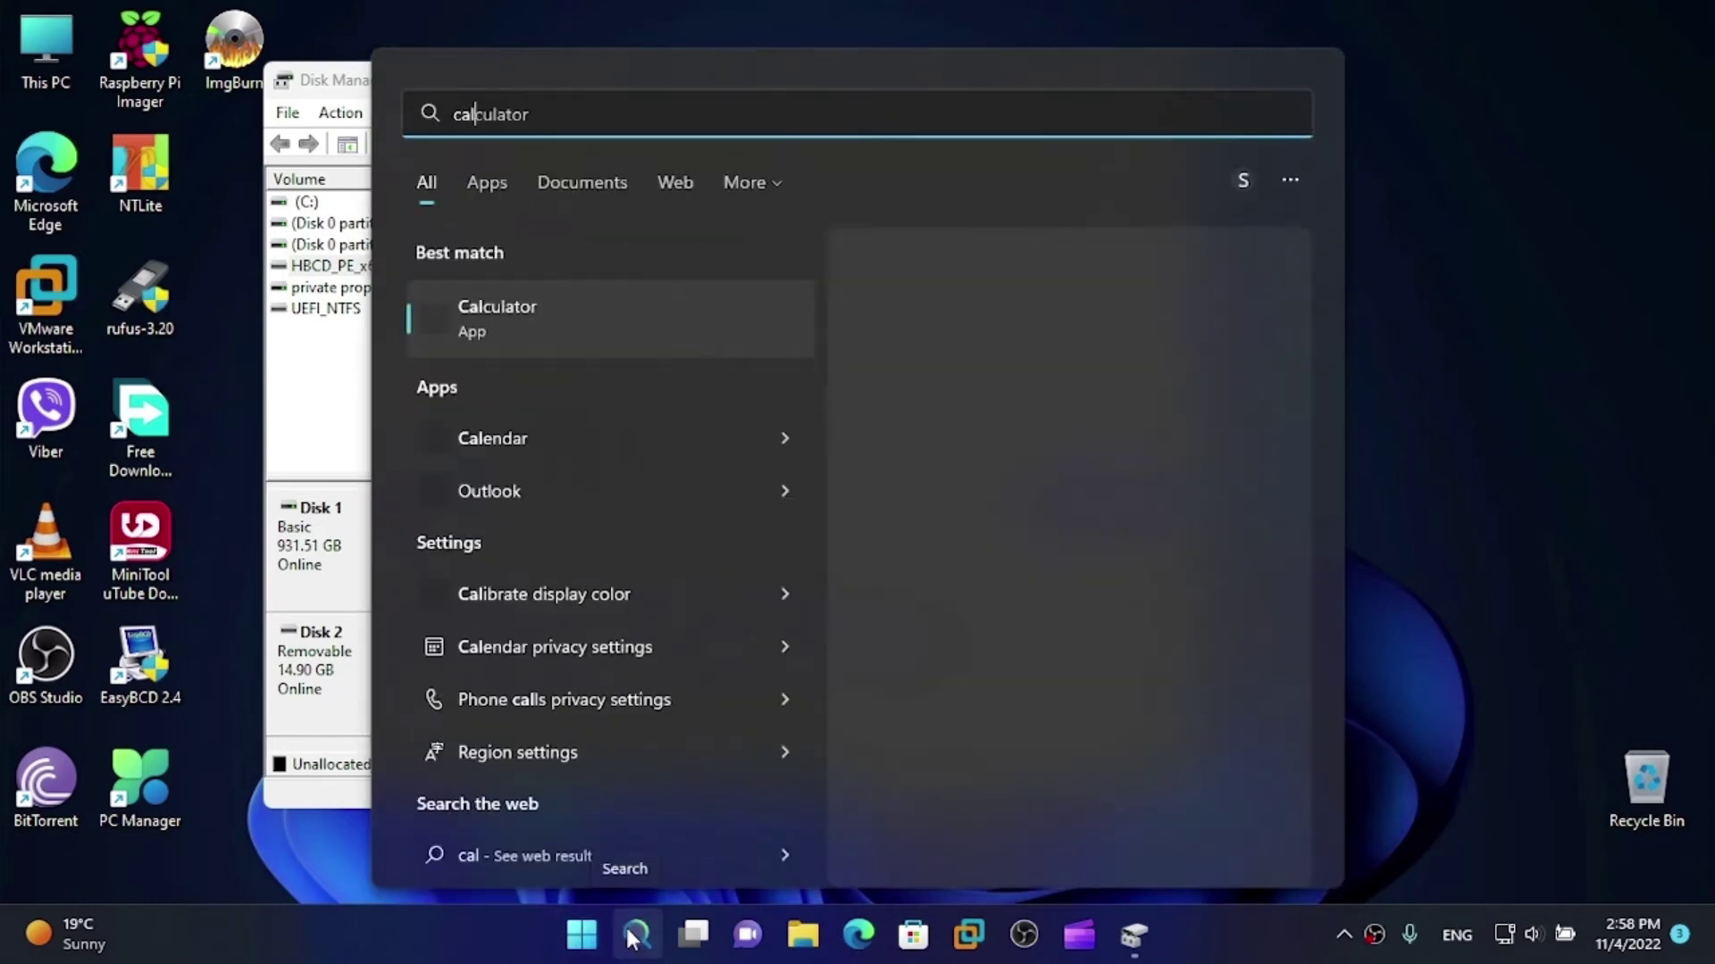
pyautogui.press('Return')
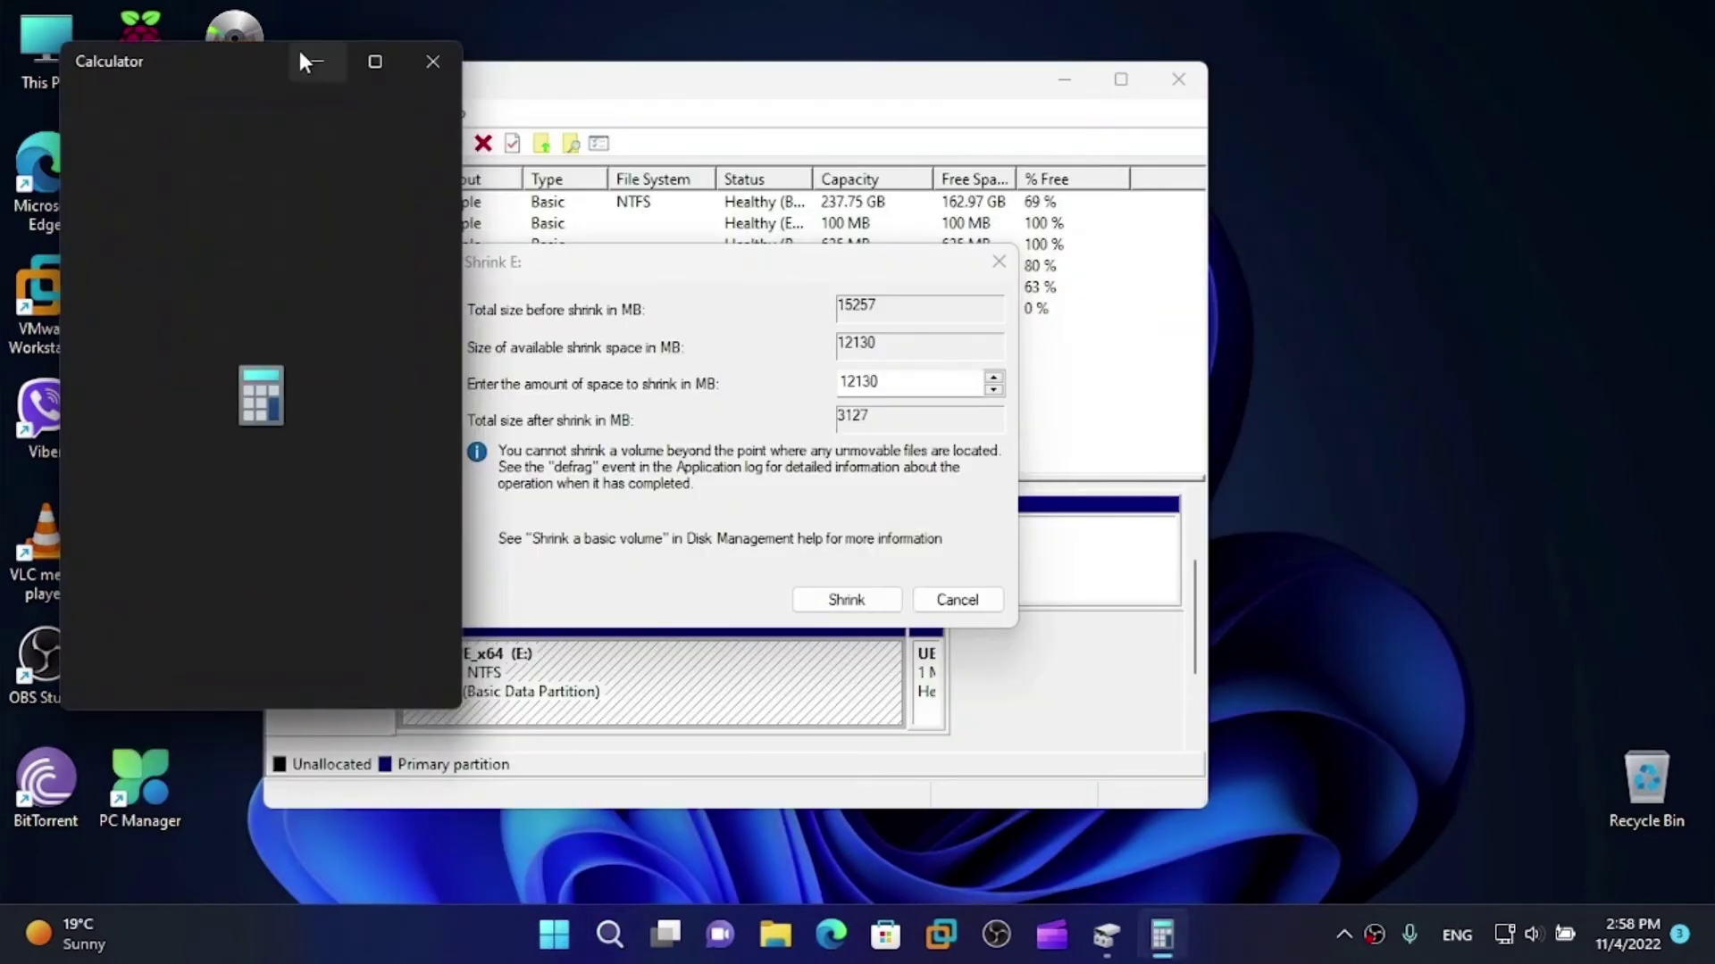
pyautogui.moveTo(306, 61); pyautogui.dragTo(1518, 105)
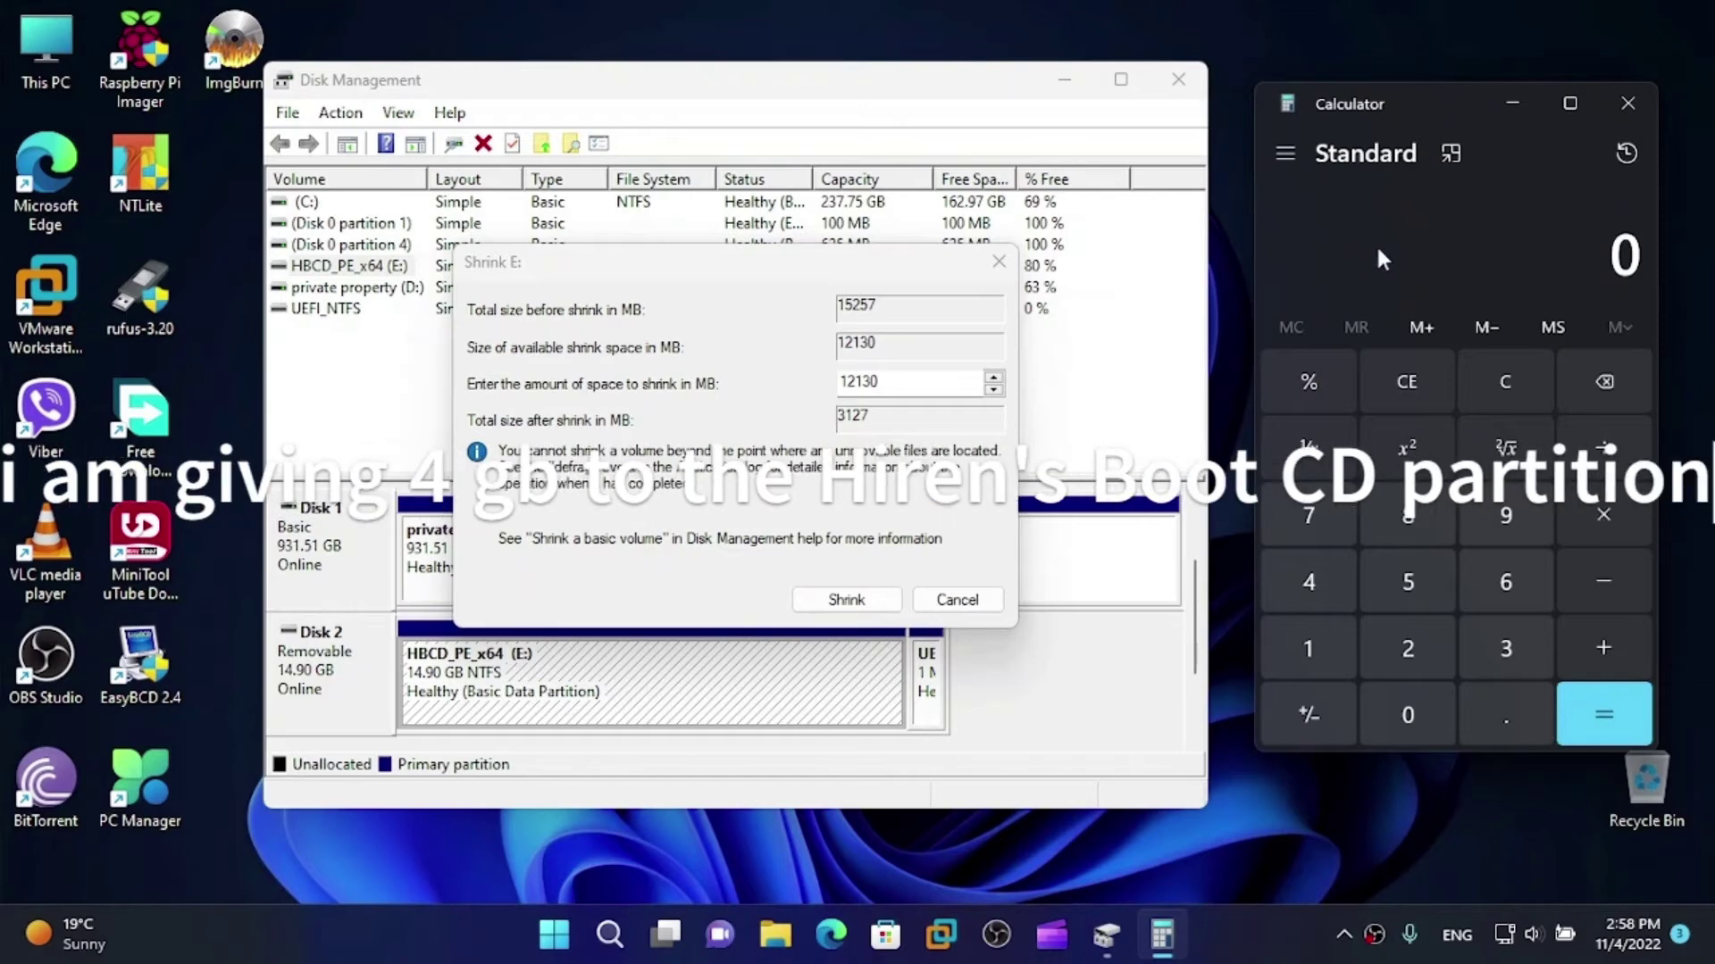
pyautogui.write('1')
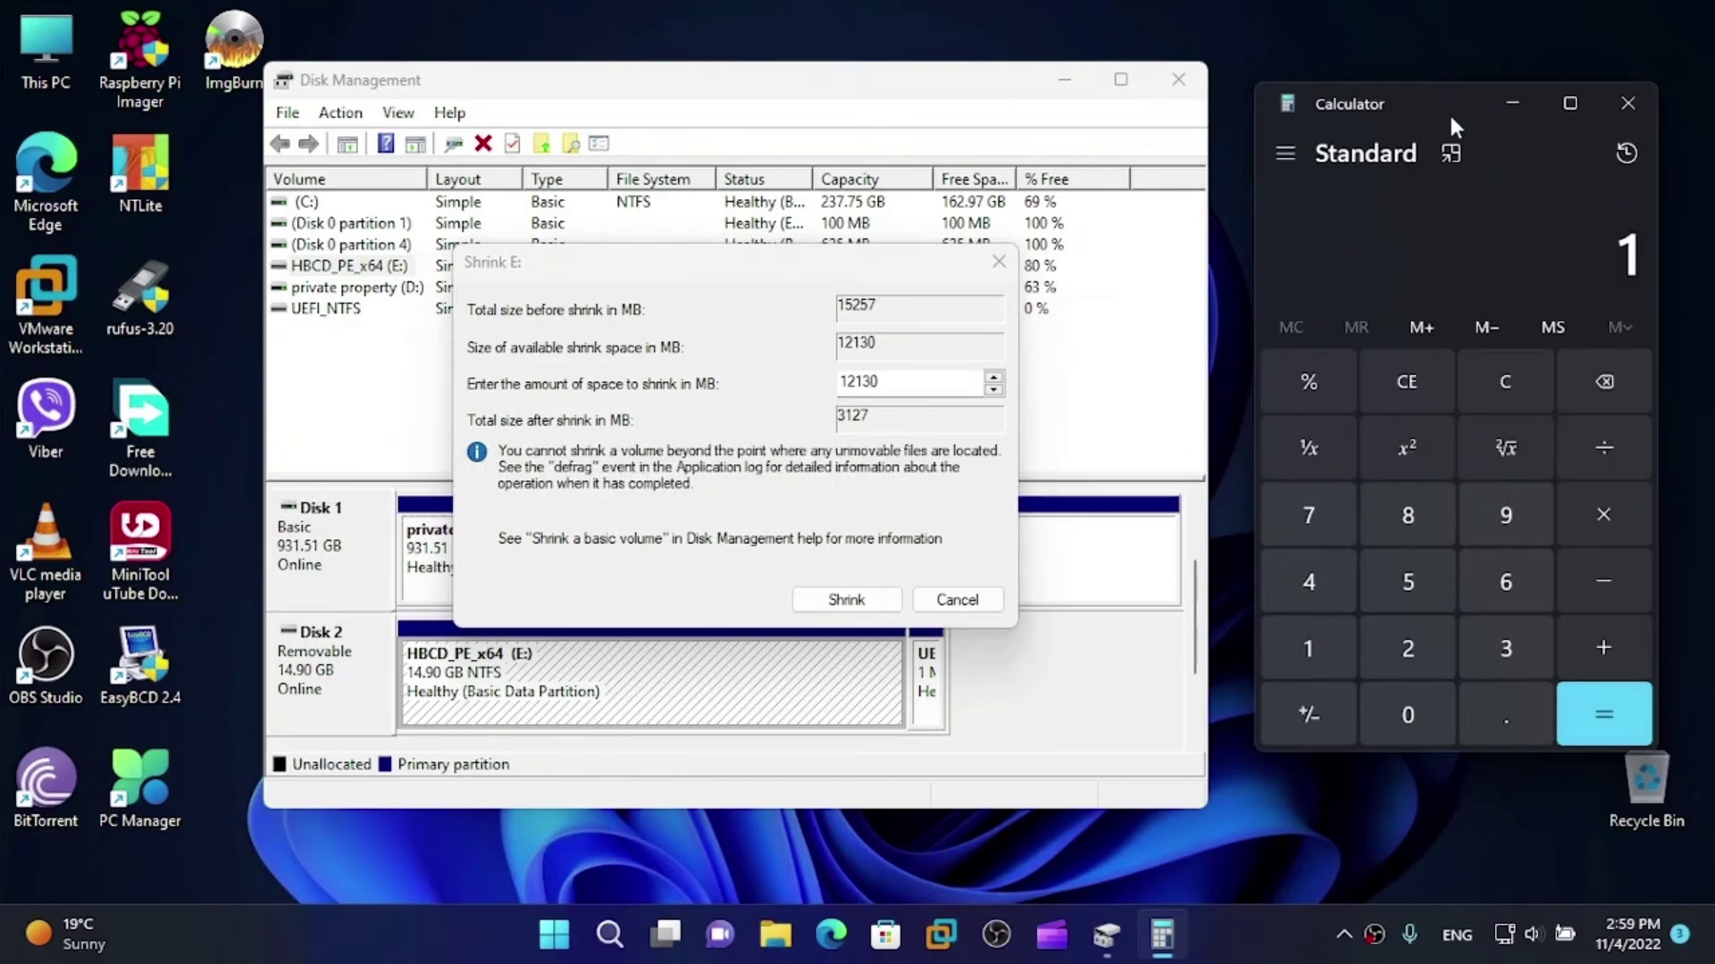
pyautogui.write('5257 ')
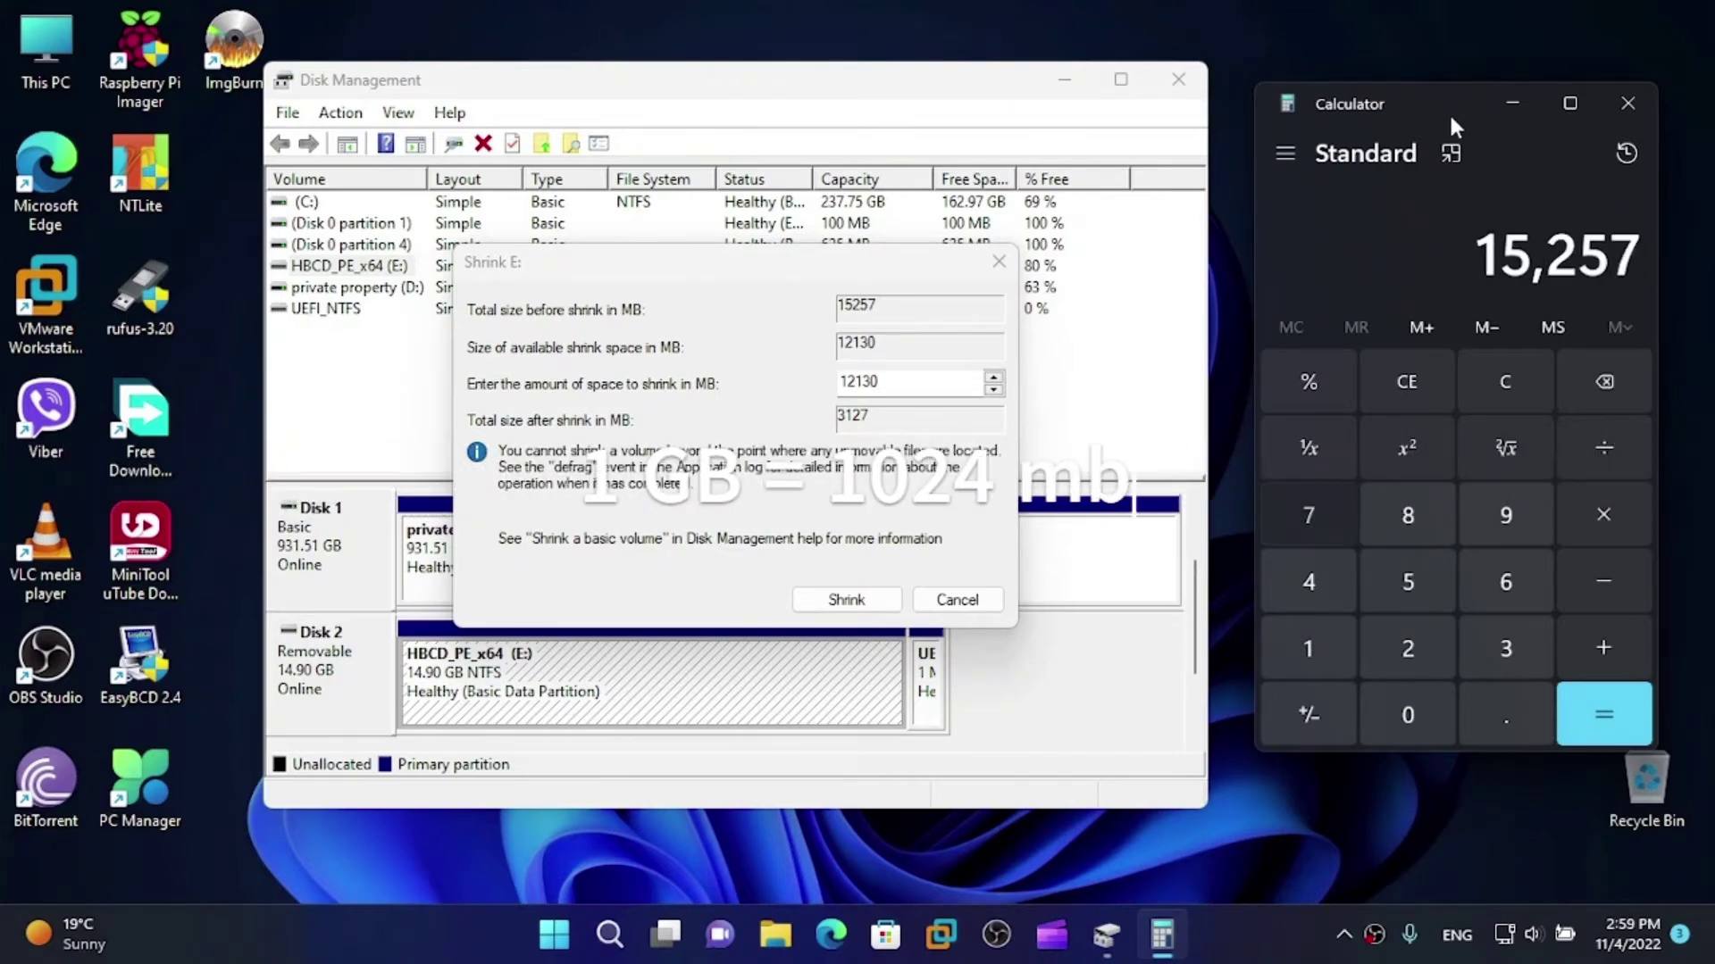
pyautogui.write('-')
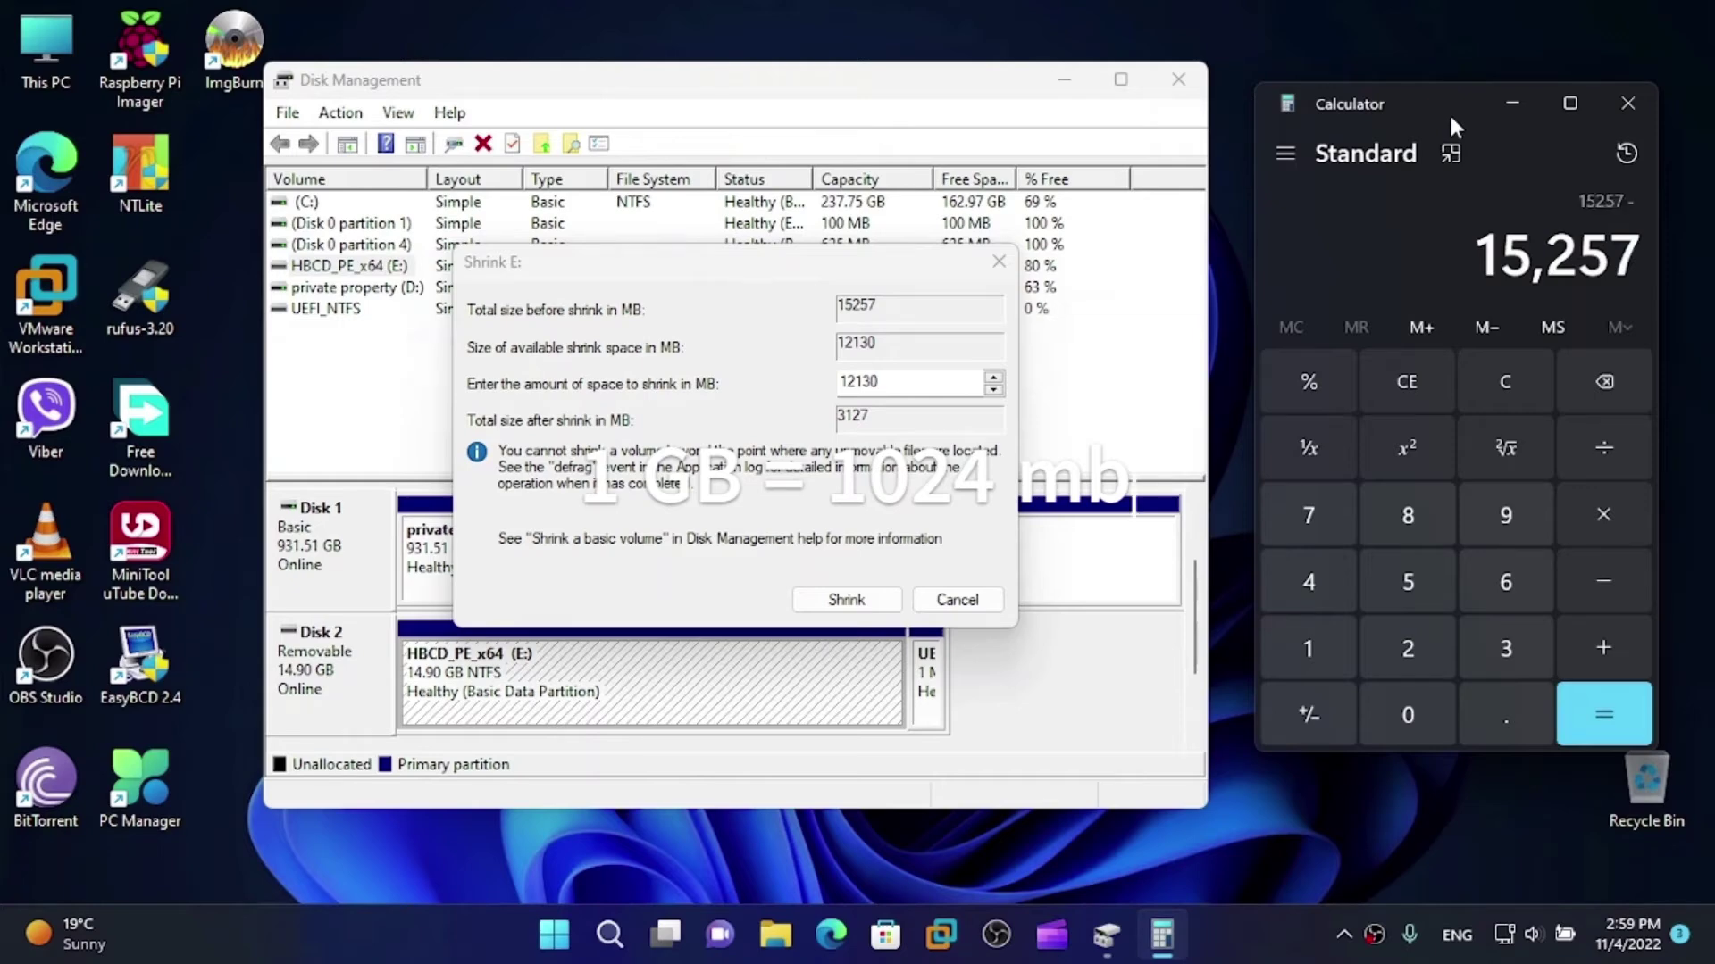
pyautogui.write(' 4096 =')
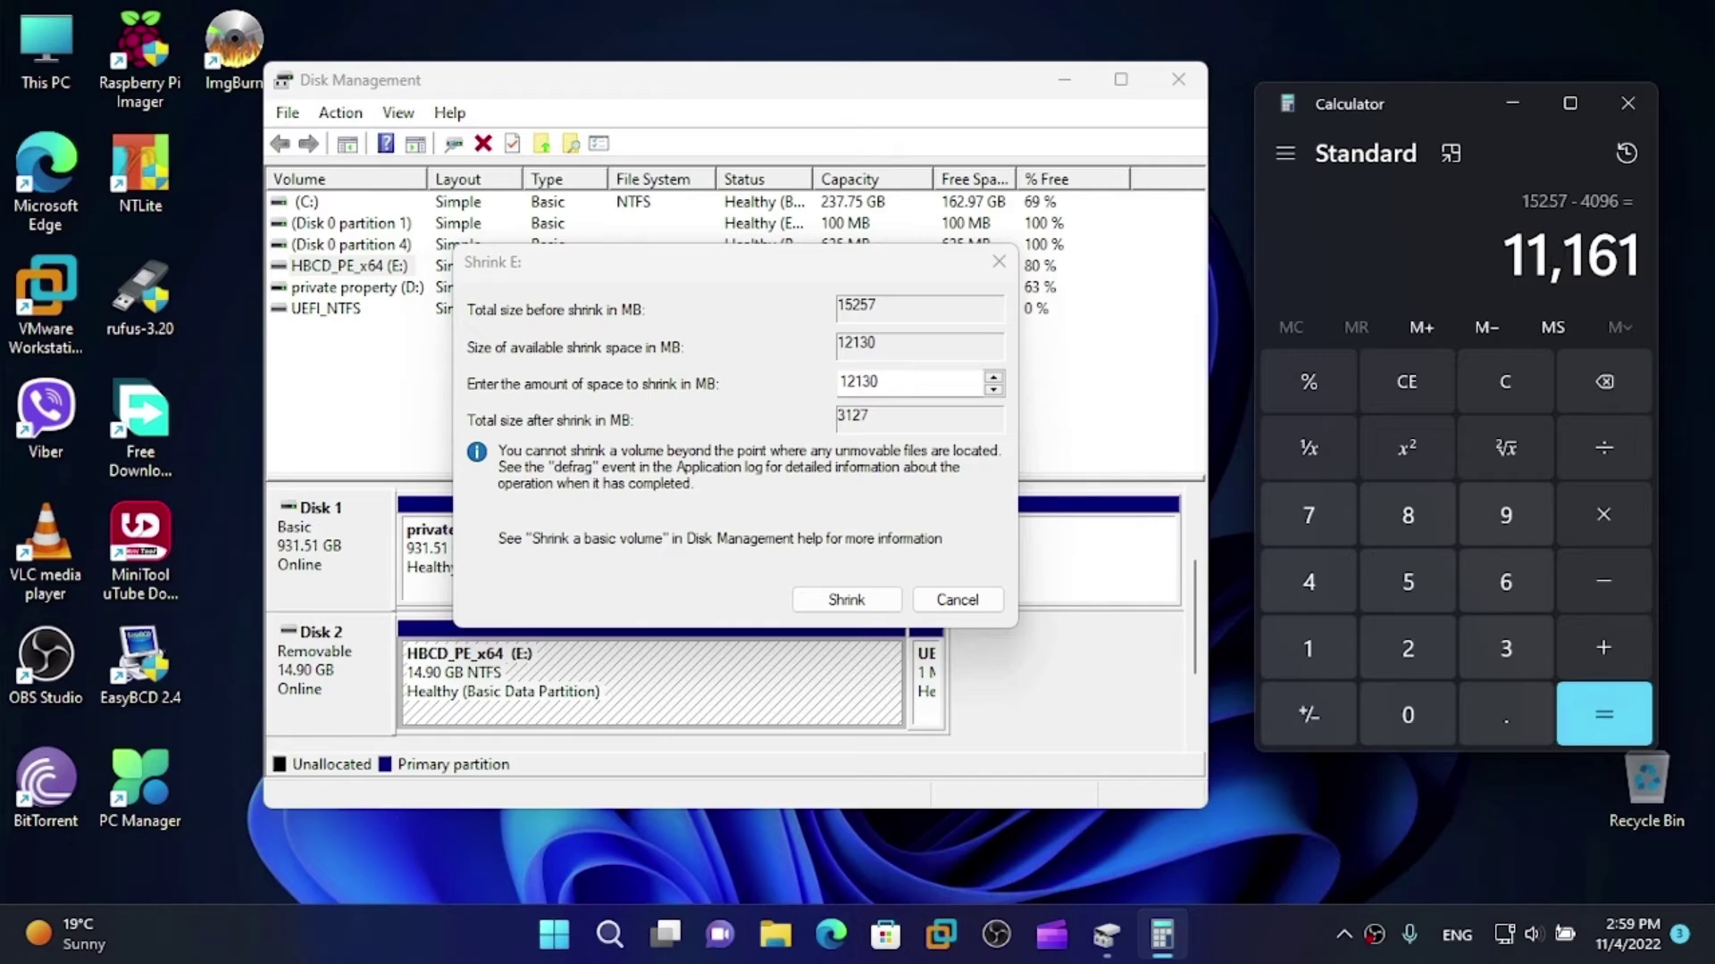
pyautogui.moveTo(1516, 256); pyautogui.dragTo(1643, 262)
# Enter 11161 MB as the shrink amount and shrink E: to 4.00 GB
pyautogui.moveTo(893, 382); pyautogui.dragTo(833, 380)
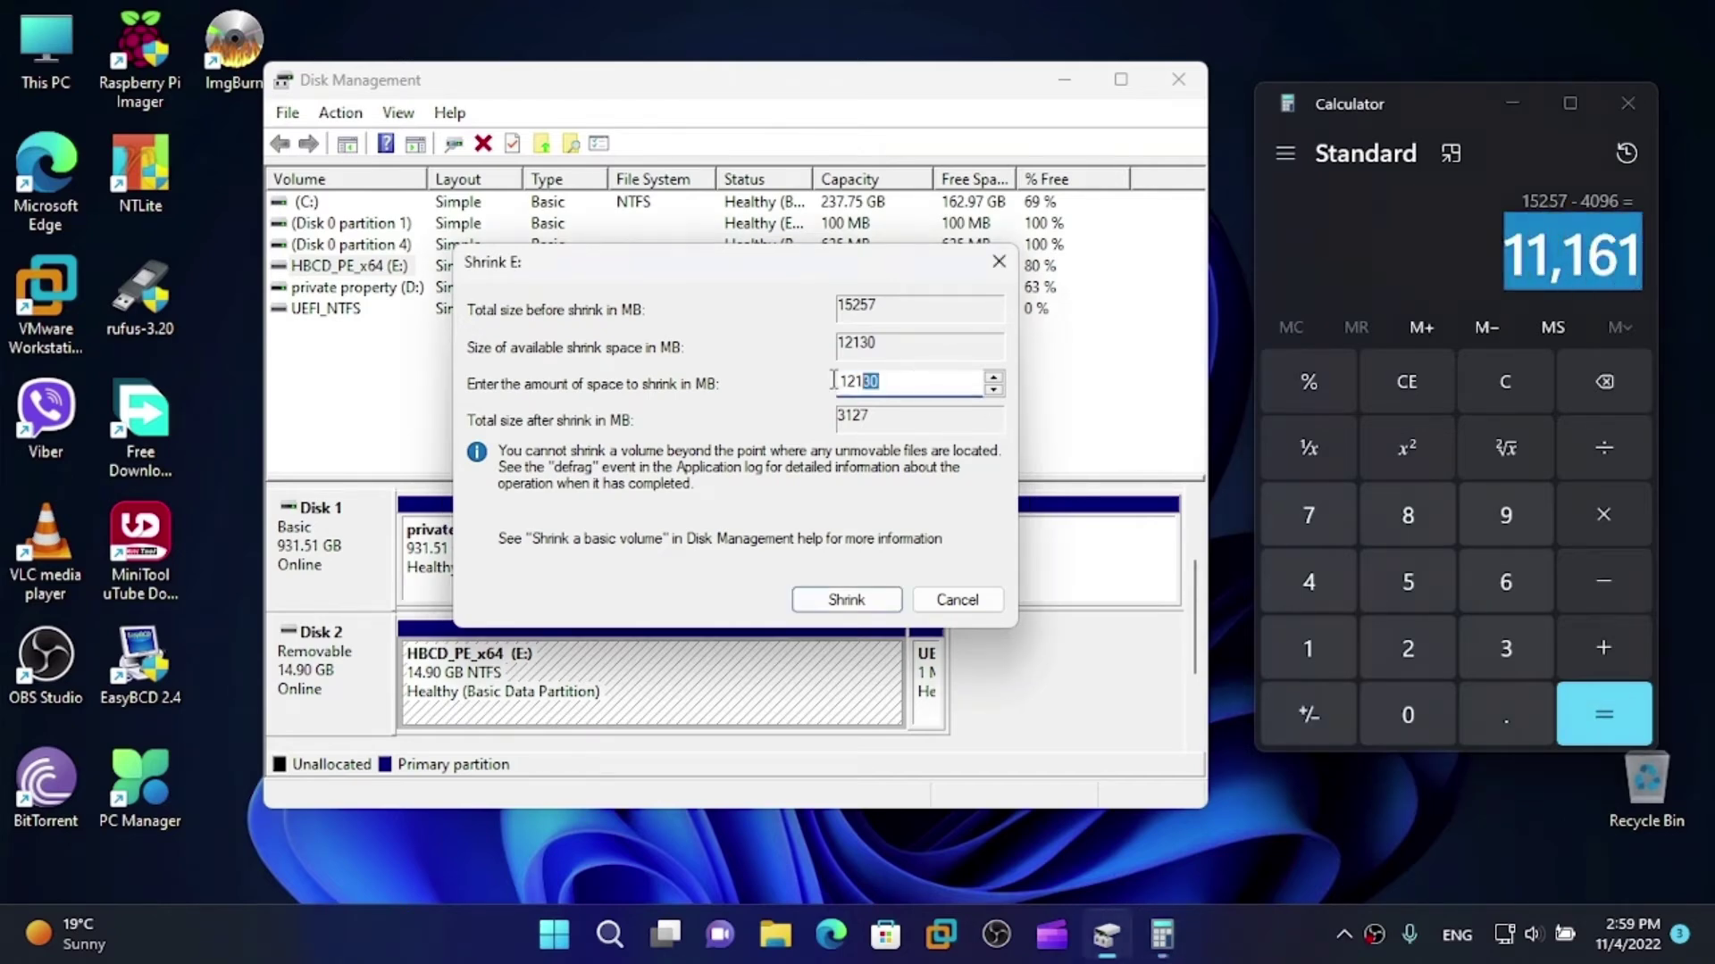
pyautogui.write('11161')
pyautogui.click(1628, 103)
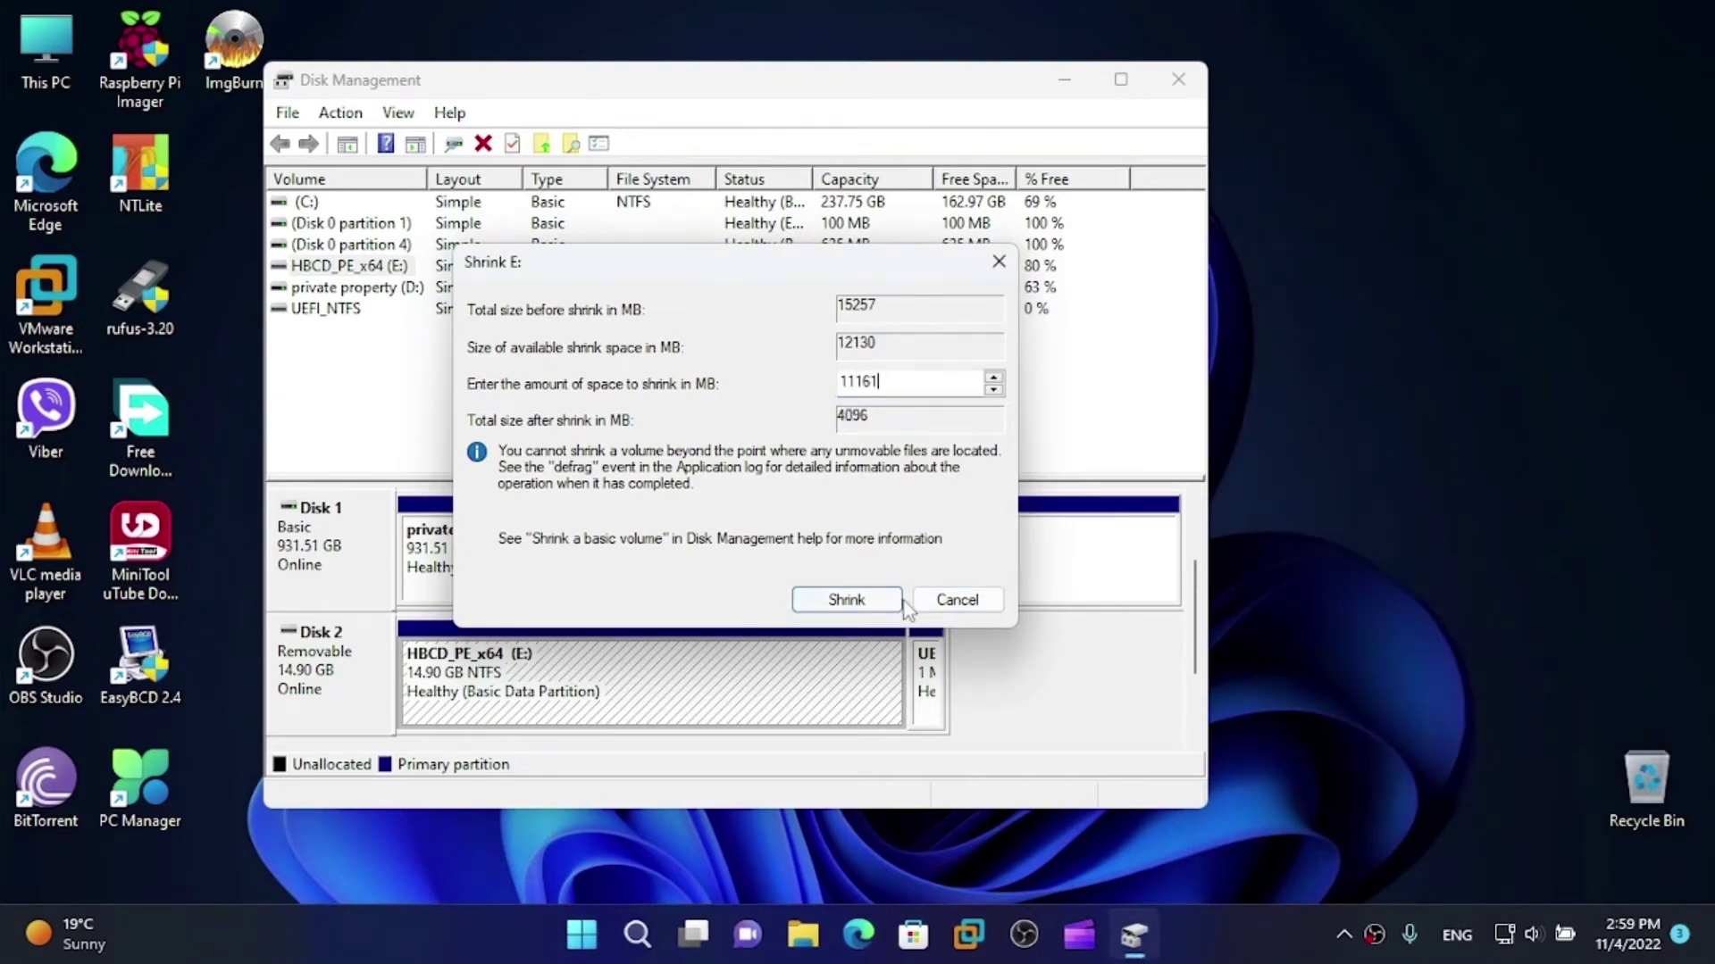
pyautogui.click(895, 601)
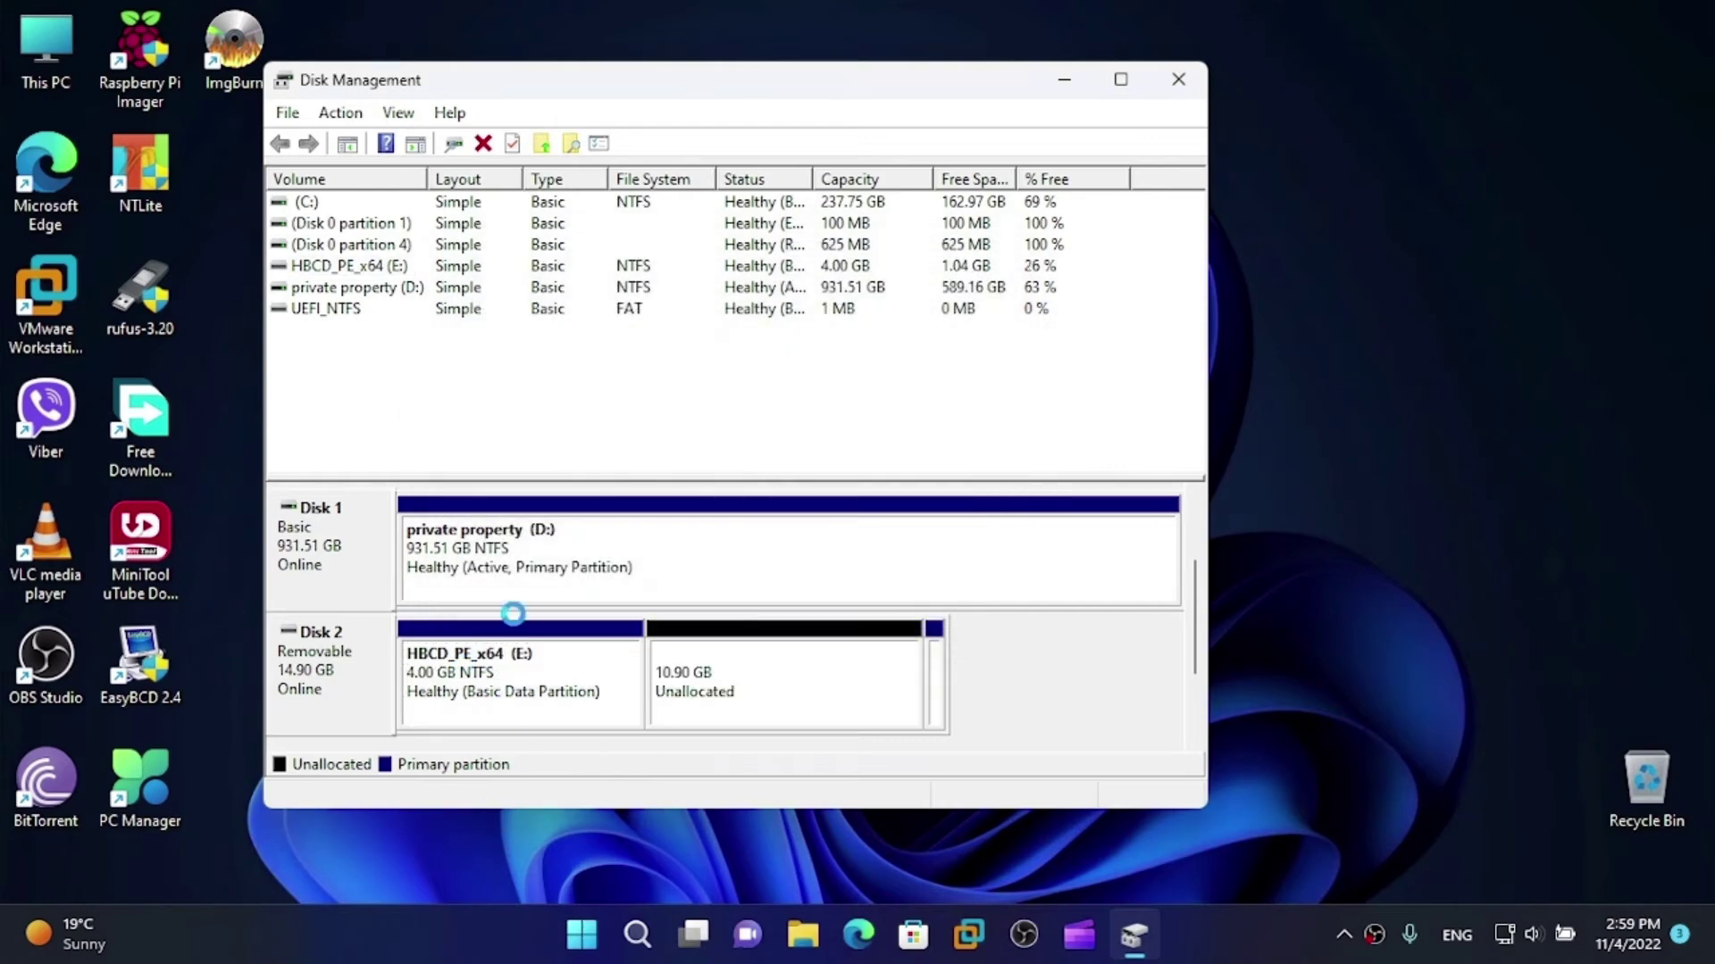
pyautogui.click(517, 695)
pyautogui.click(715, 689)
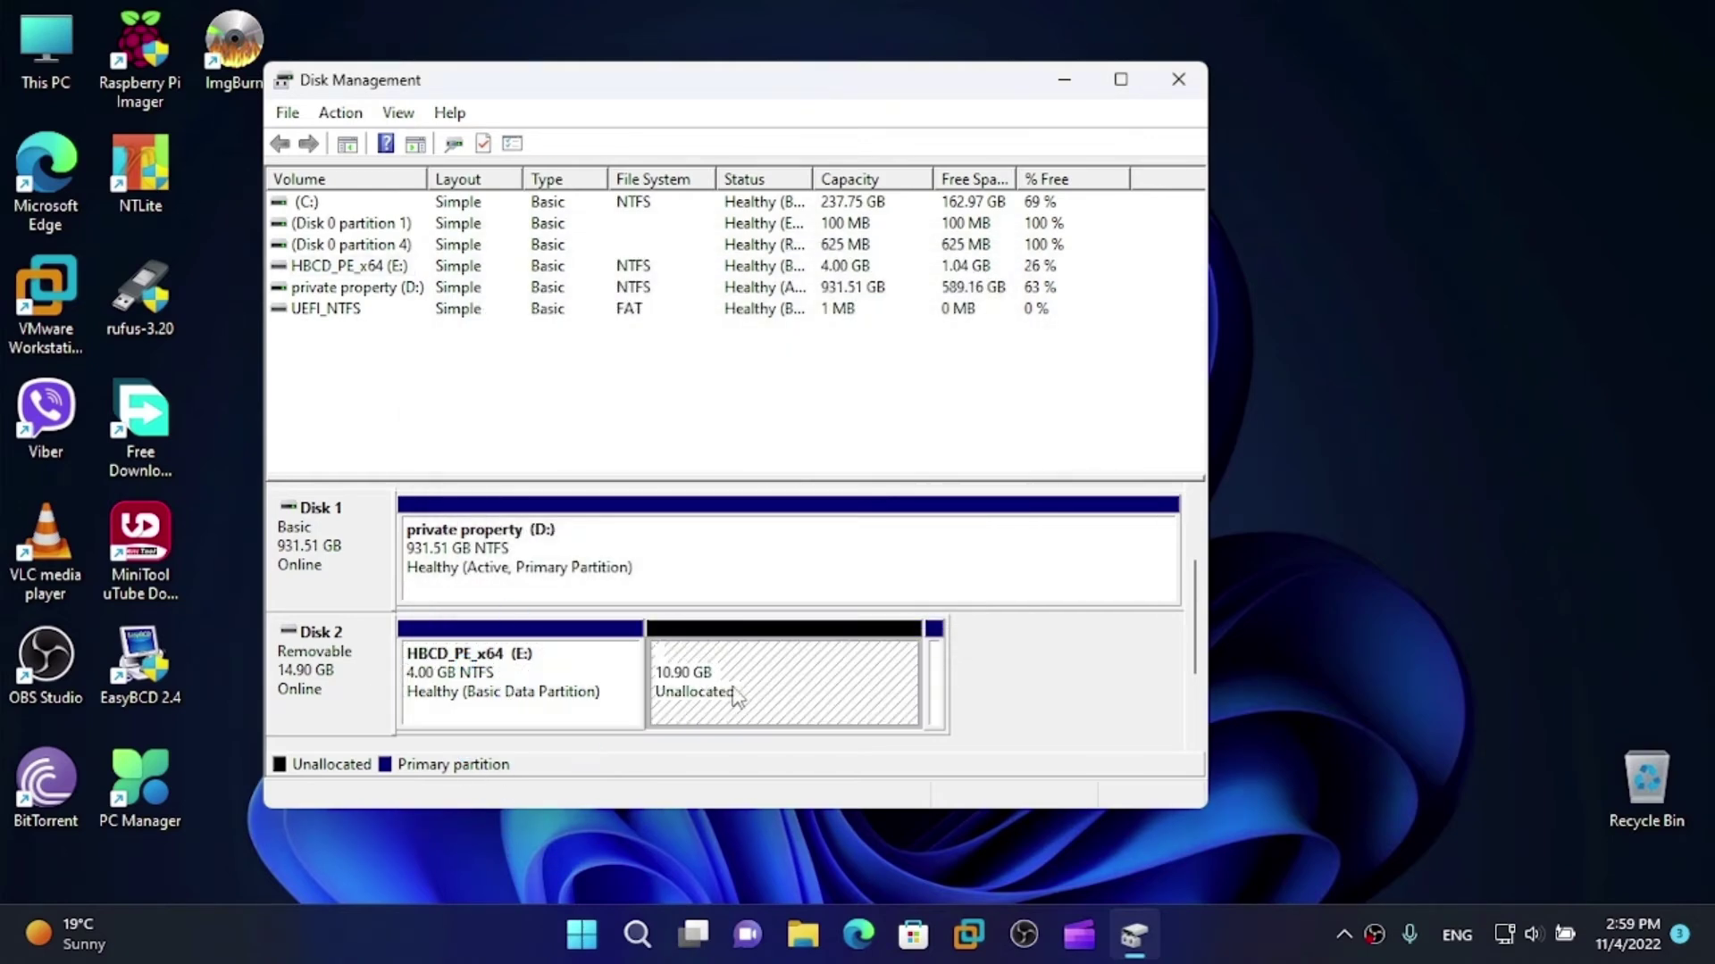
# Create an 11160 MB NTFS simple volume on letter F labelled FFU from the unallocated space
pyautogui.rightClick(723, 680)
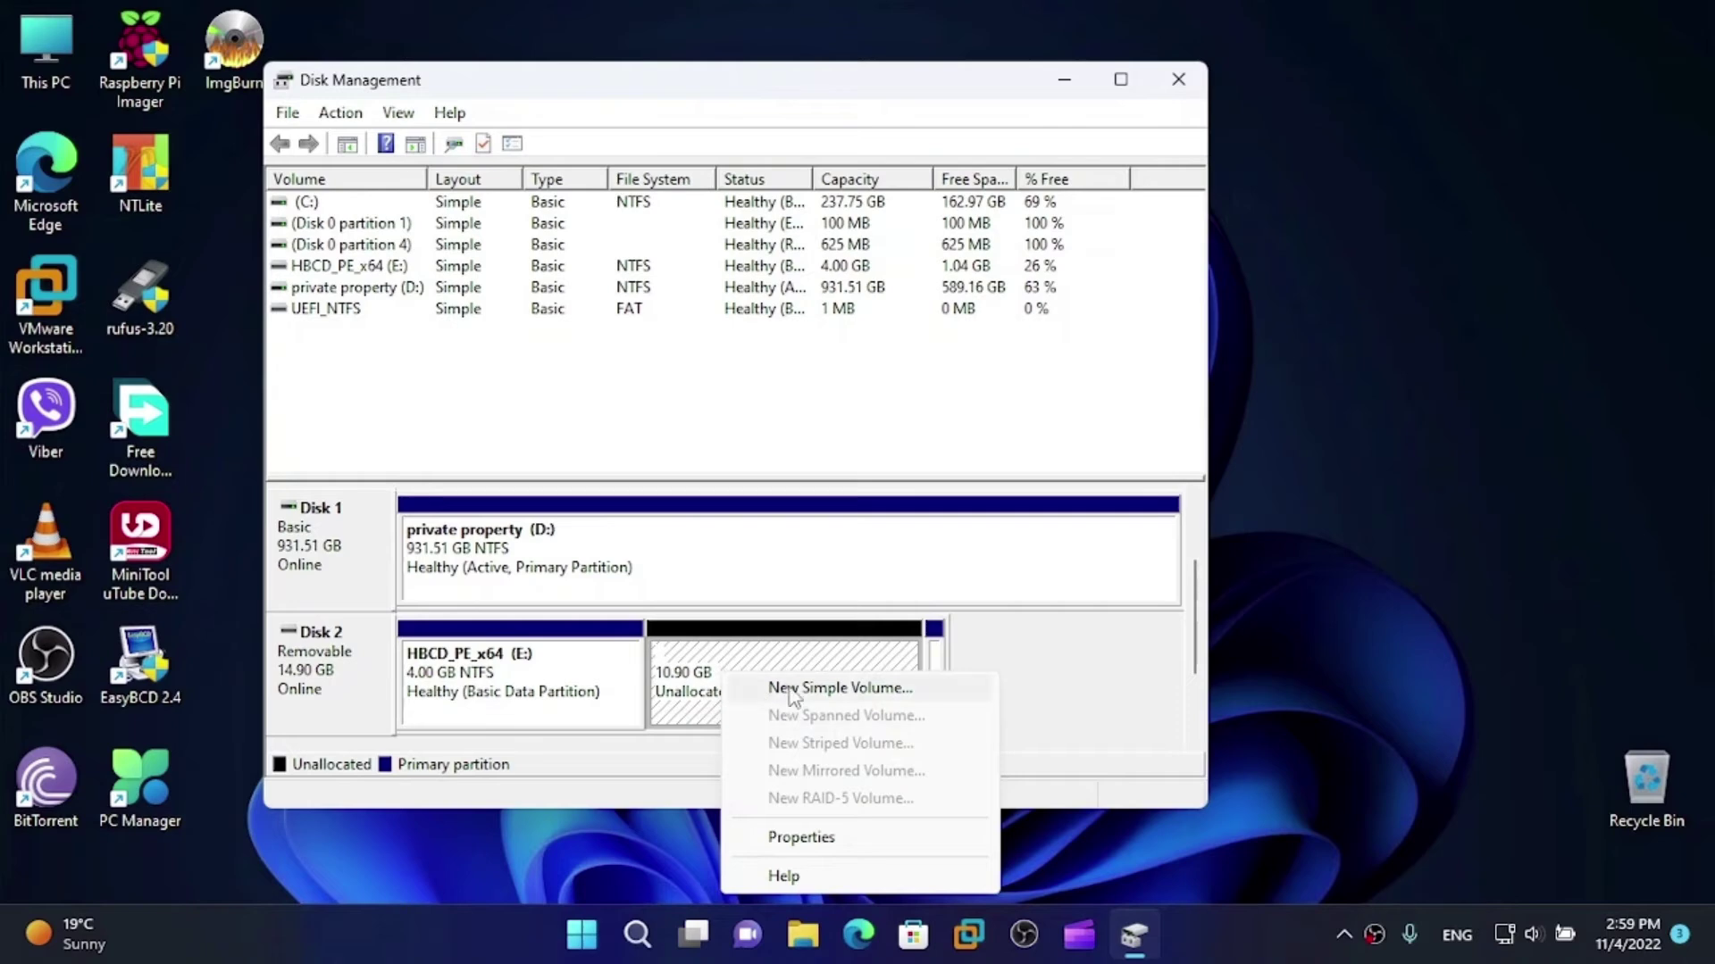
pyautogui.click(839, 687)
pyautogui.click(768, 653)
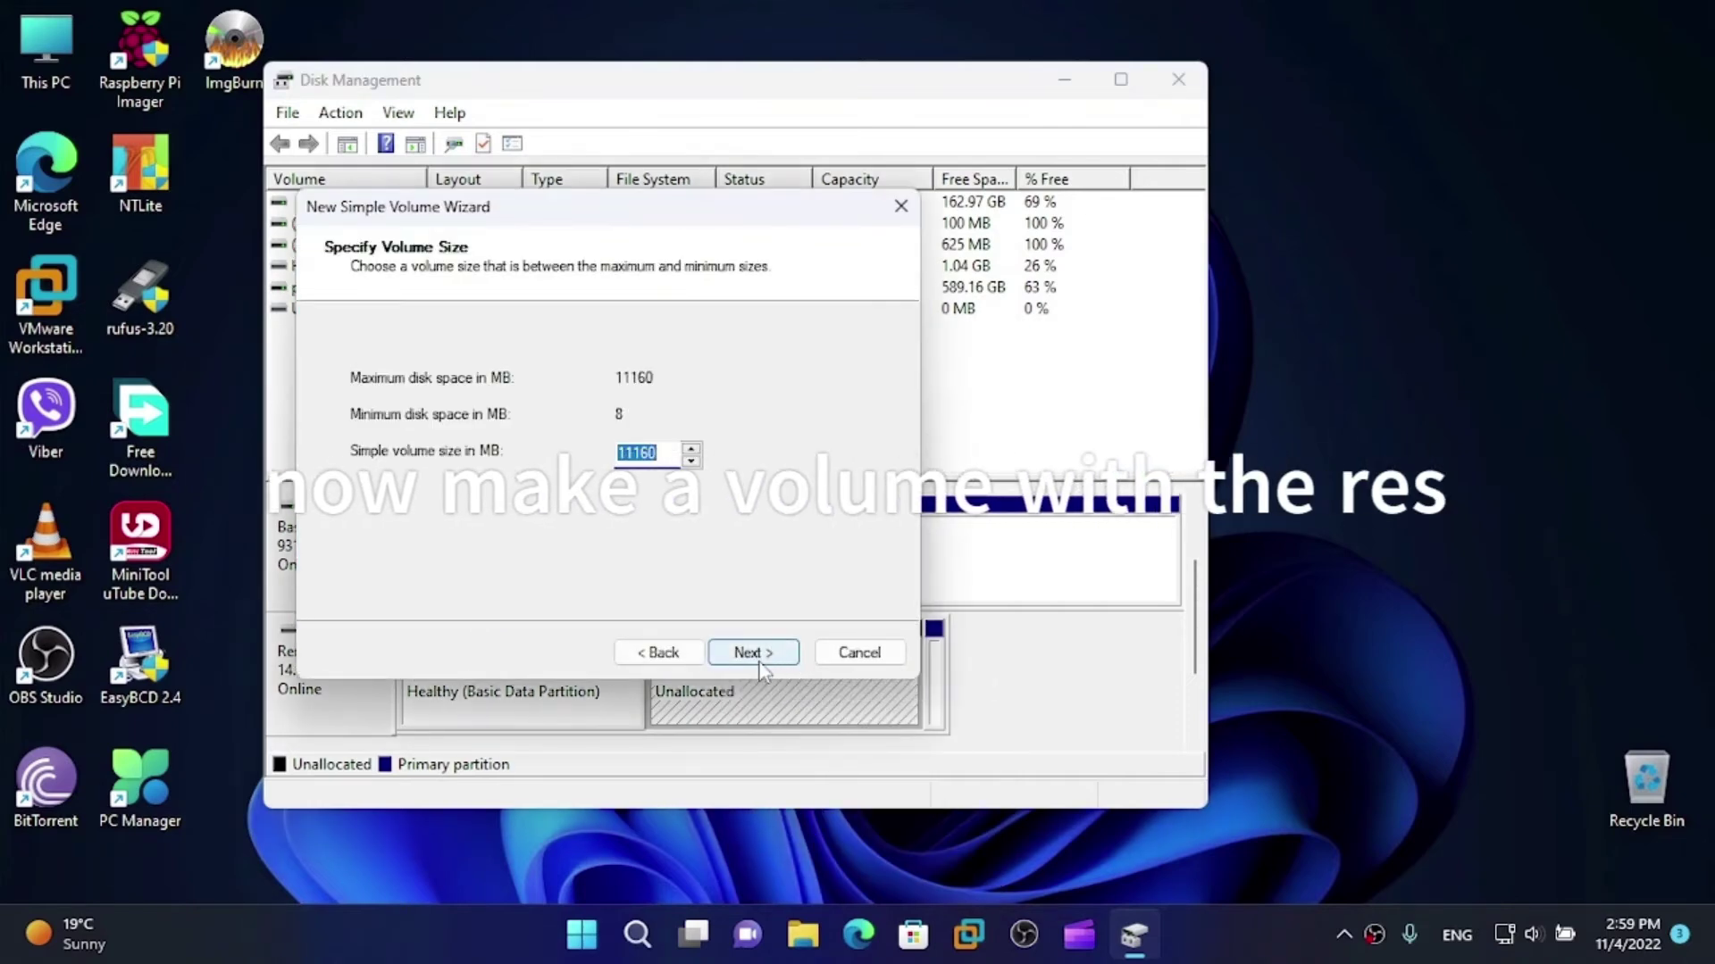
pyautogui.click(755, 651)
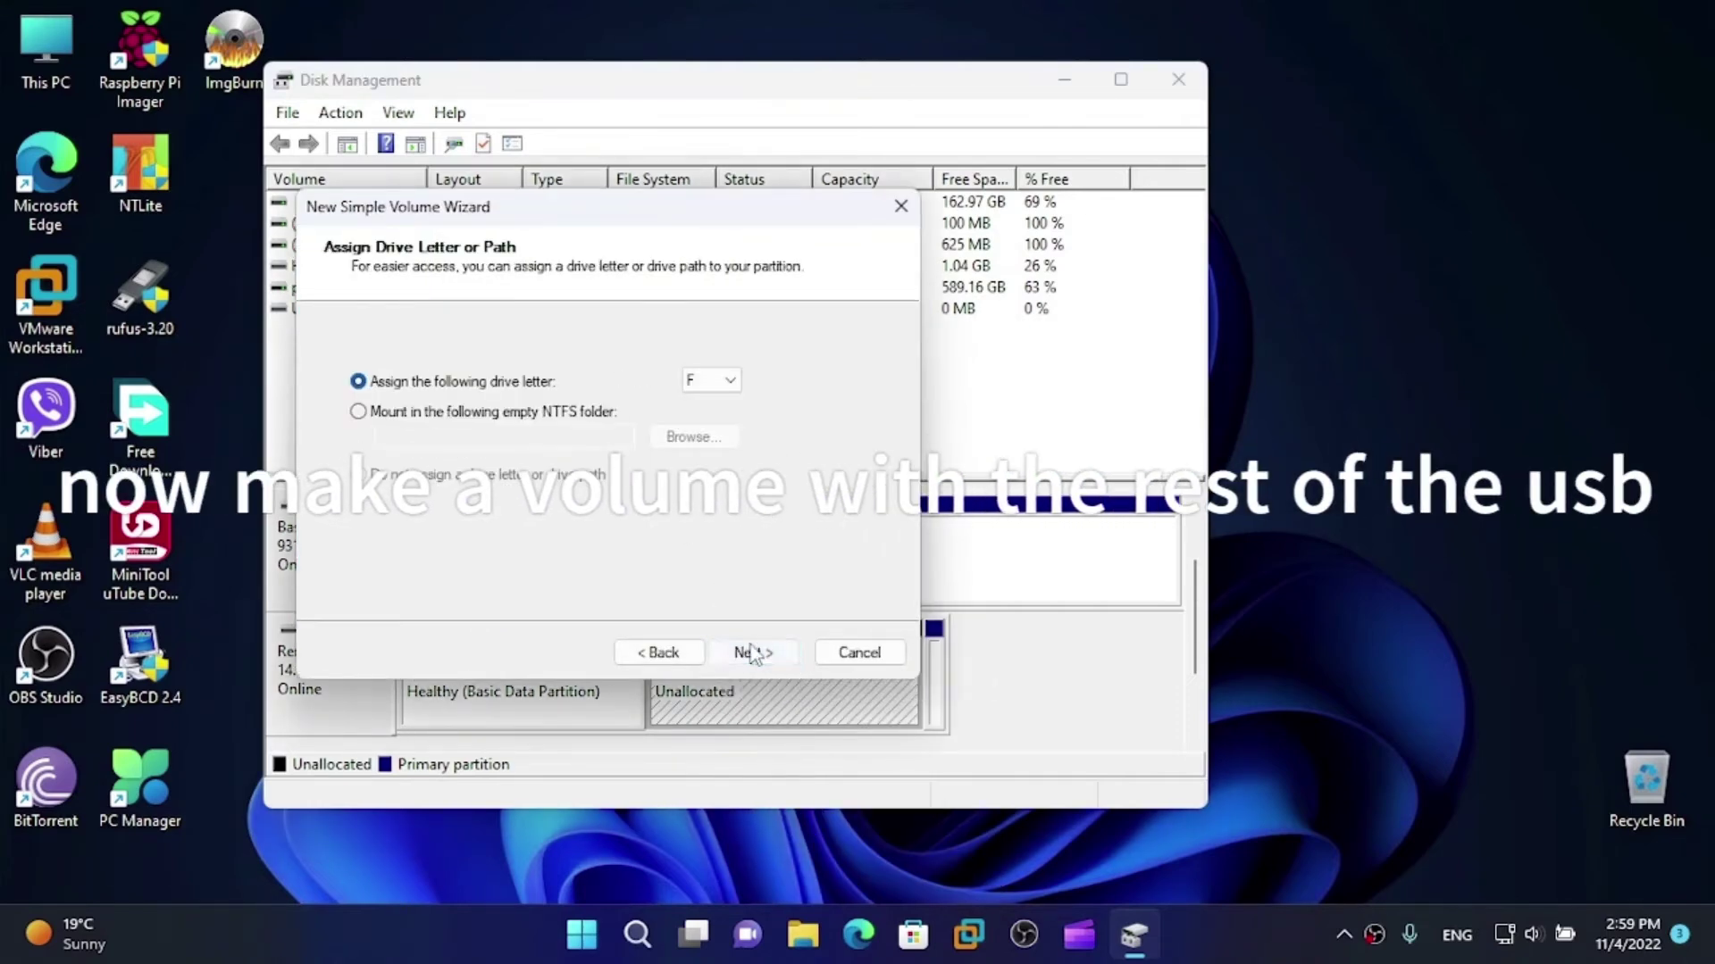
pyautogui.click(752, 652)
pyautogui.click(641, 436)
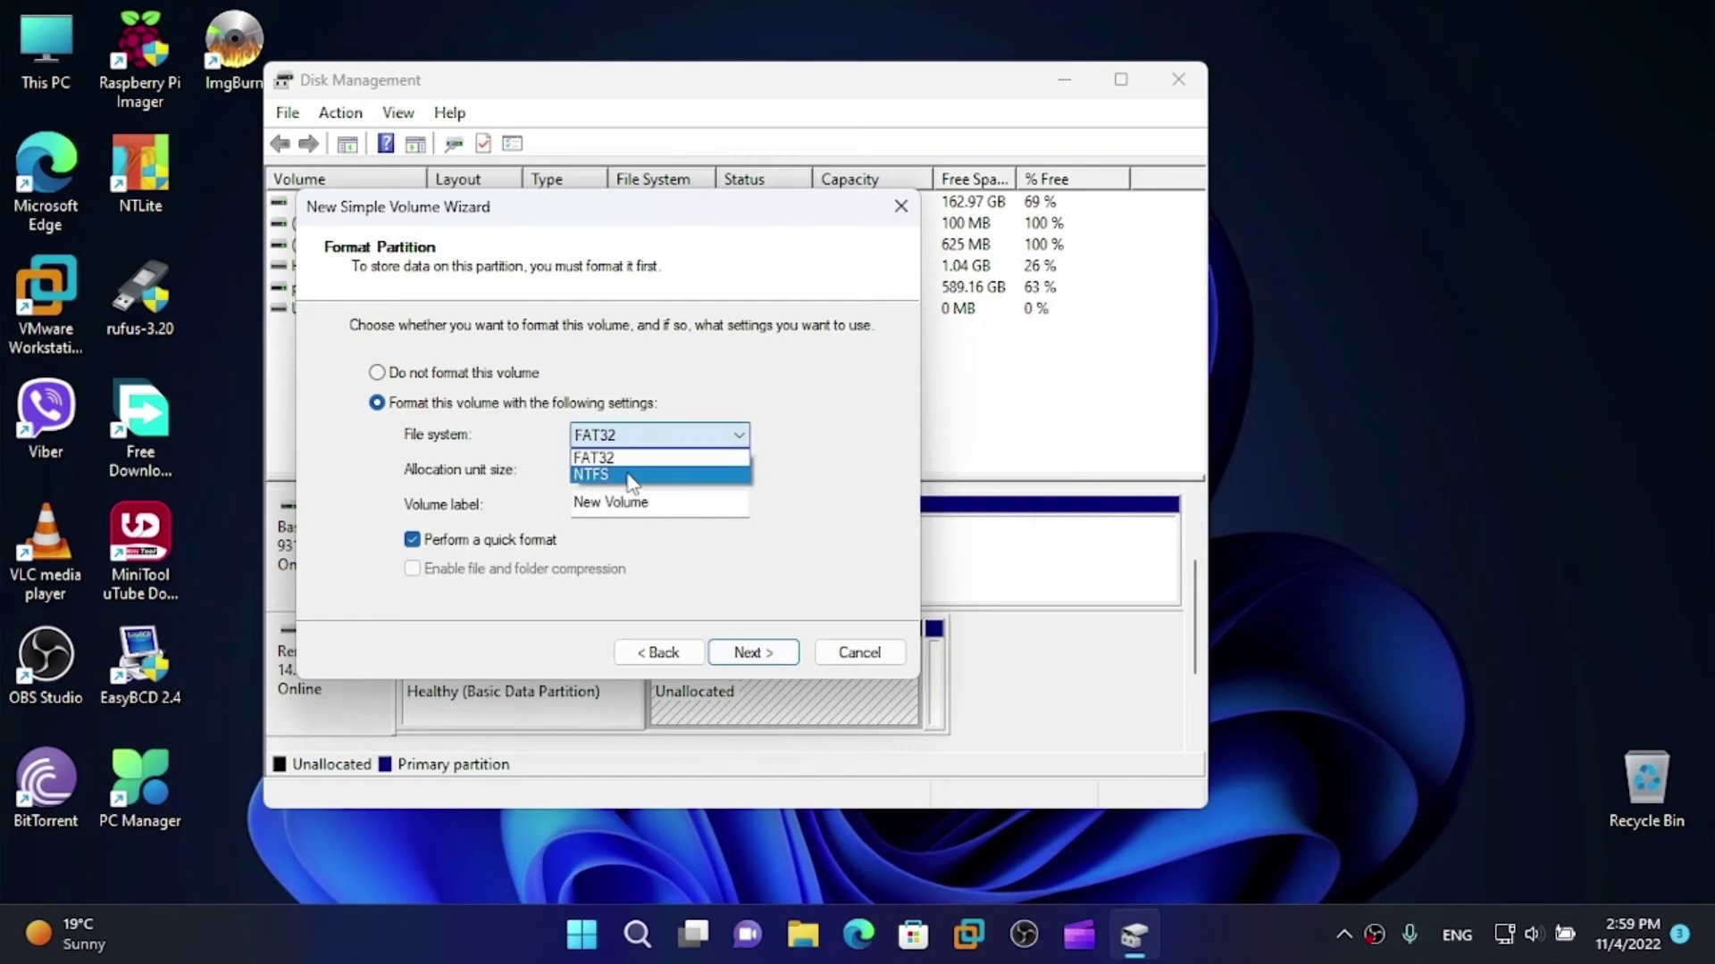
pyautogui.click(630, 476)
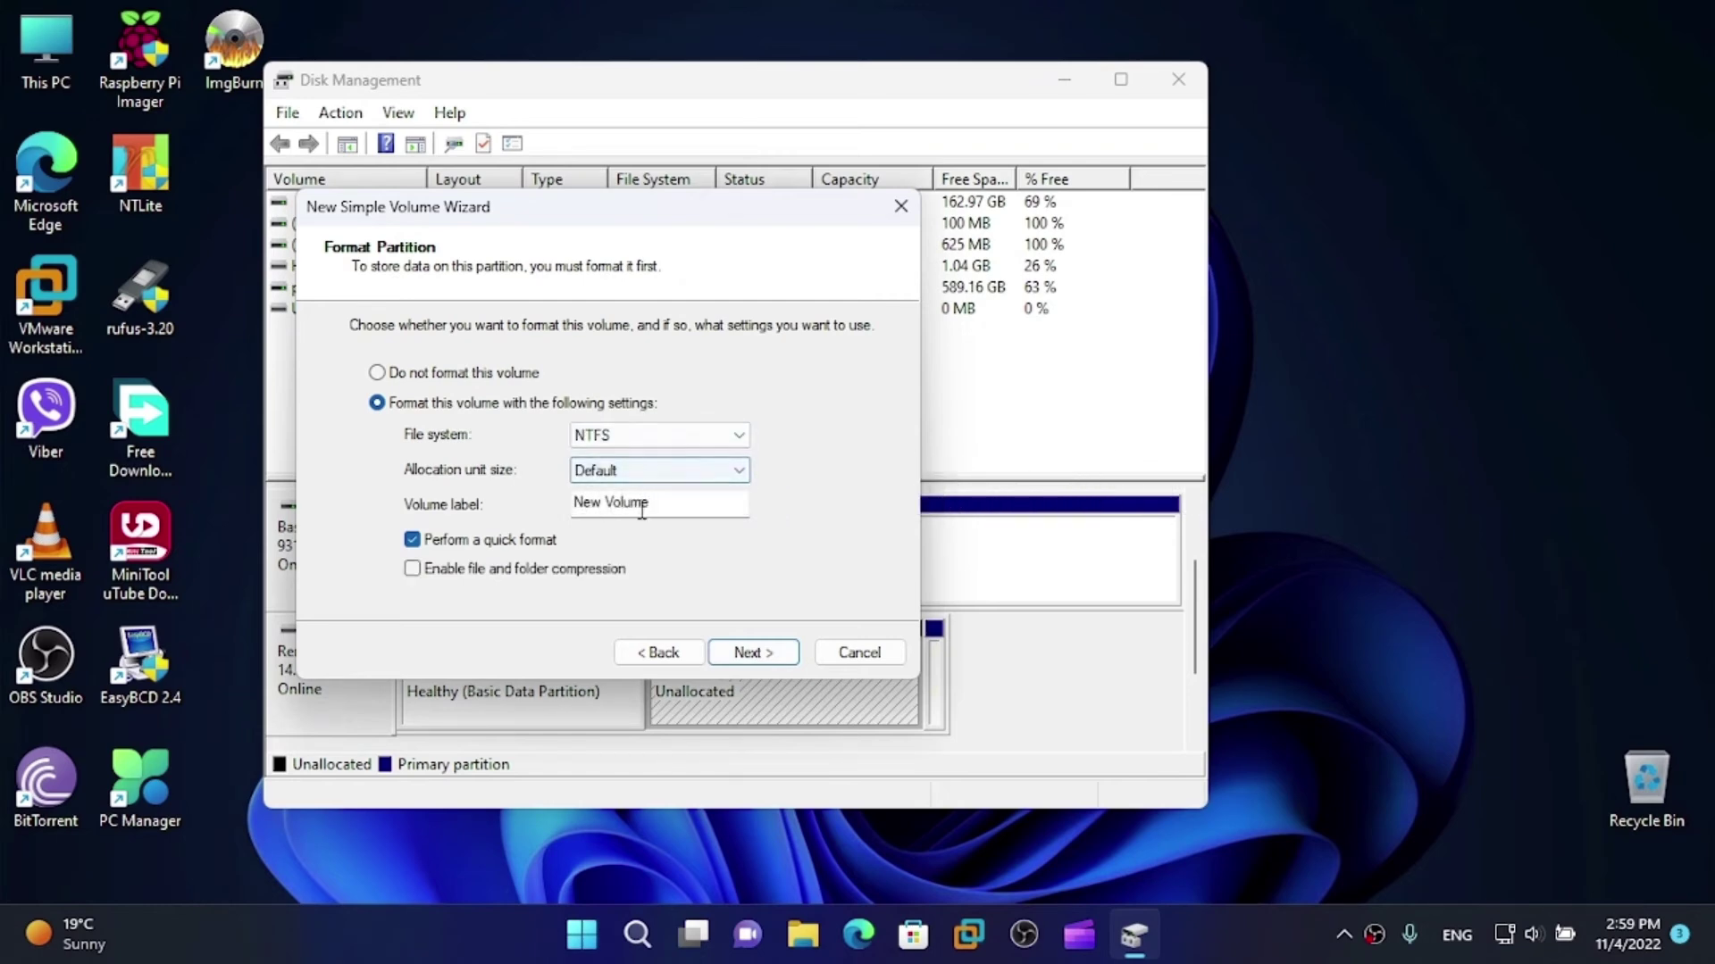
pyautogui.press('Tab')
pyautogui.write('FFU')
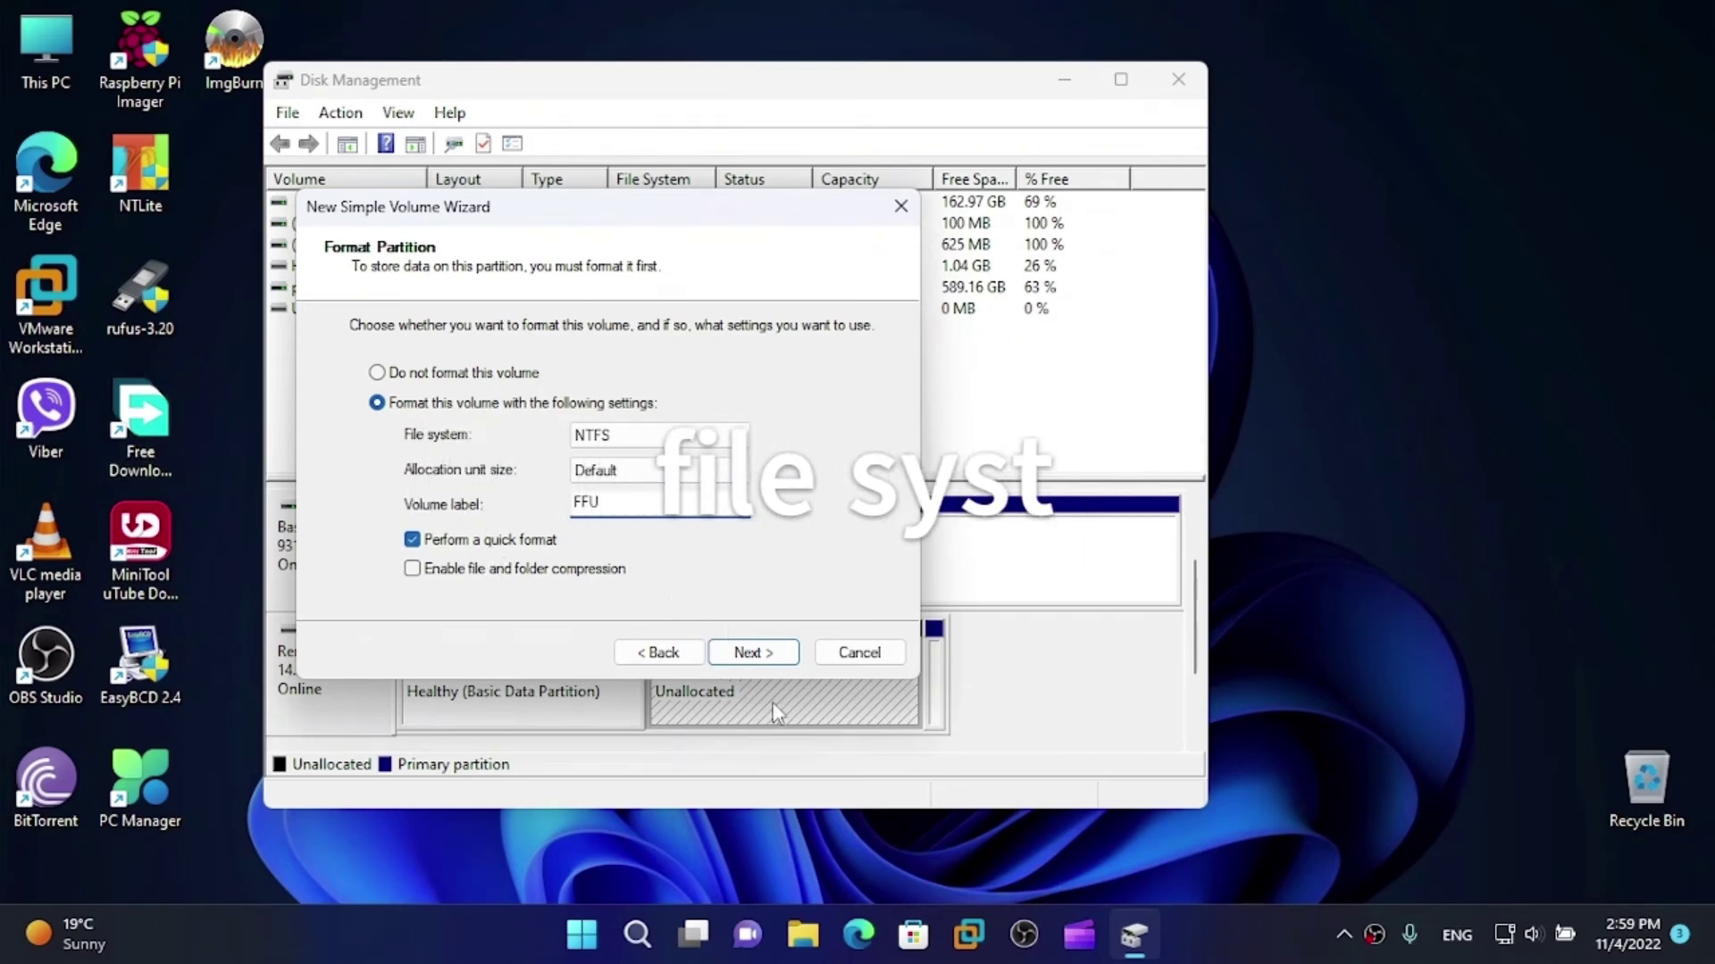
pyautogui.click(746, 654)
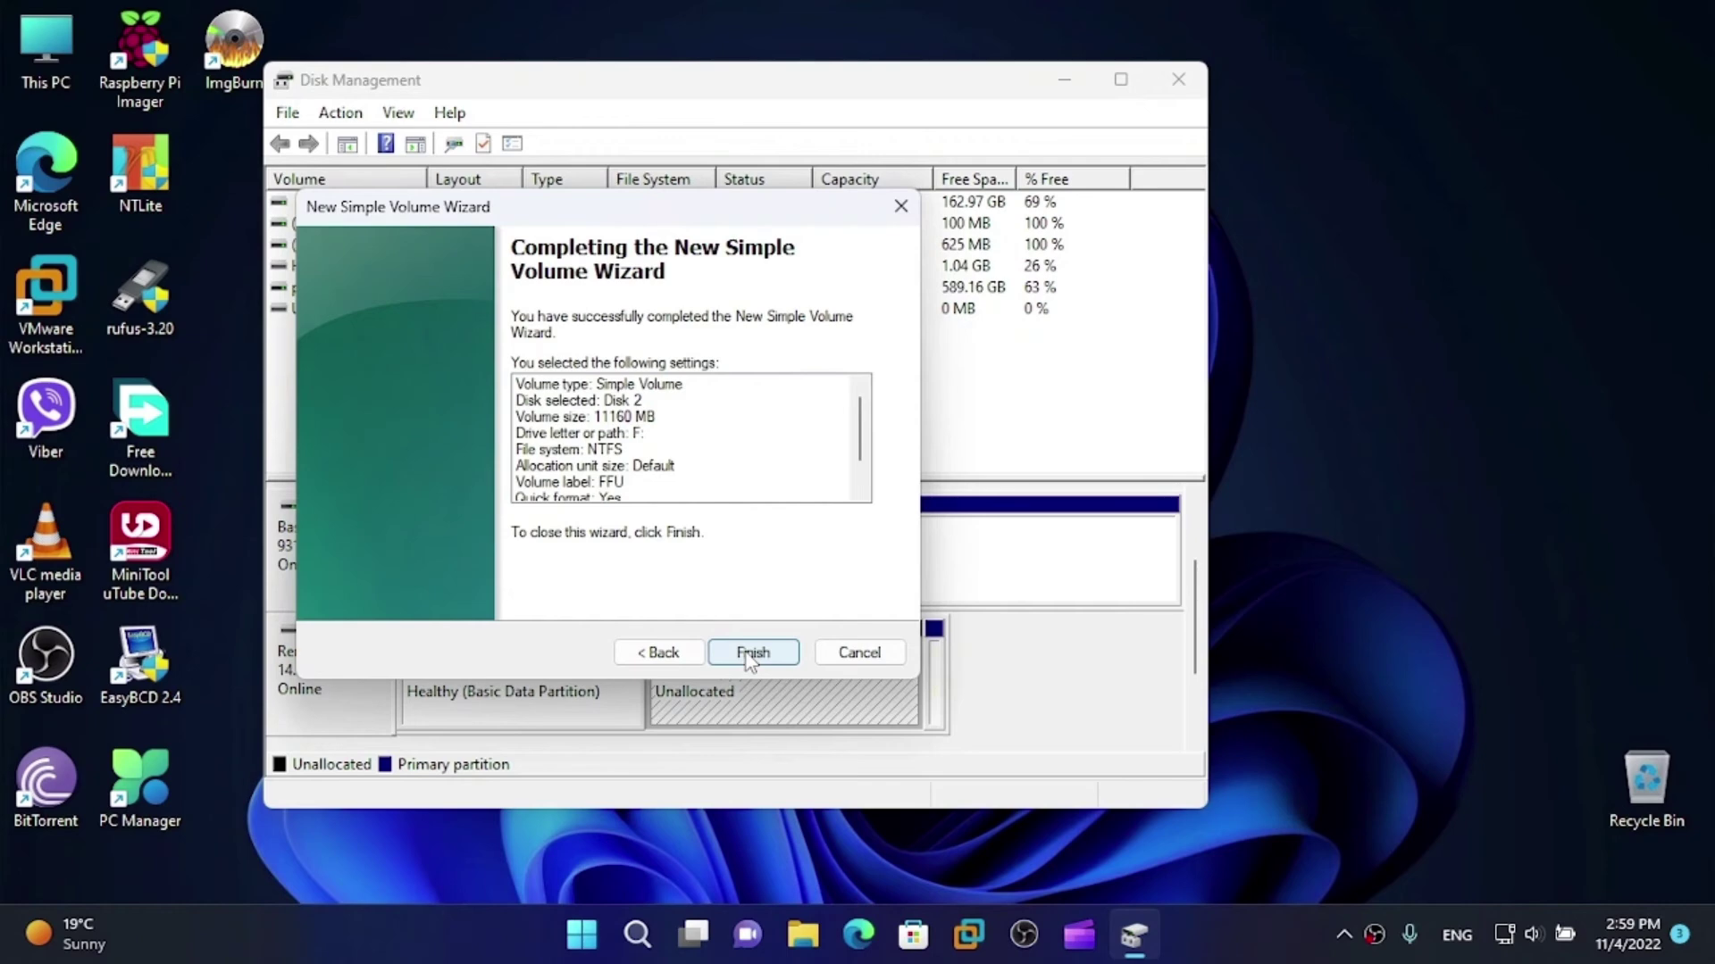
# Finish the New Simple Volume wizard and close Disk Management
pyautogui.click(753, 654)
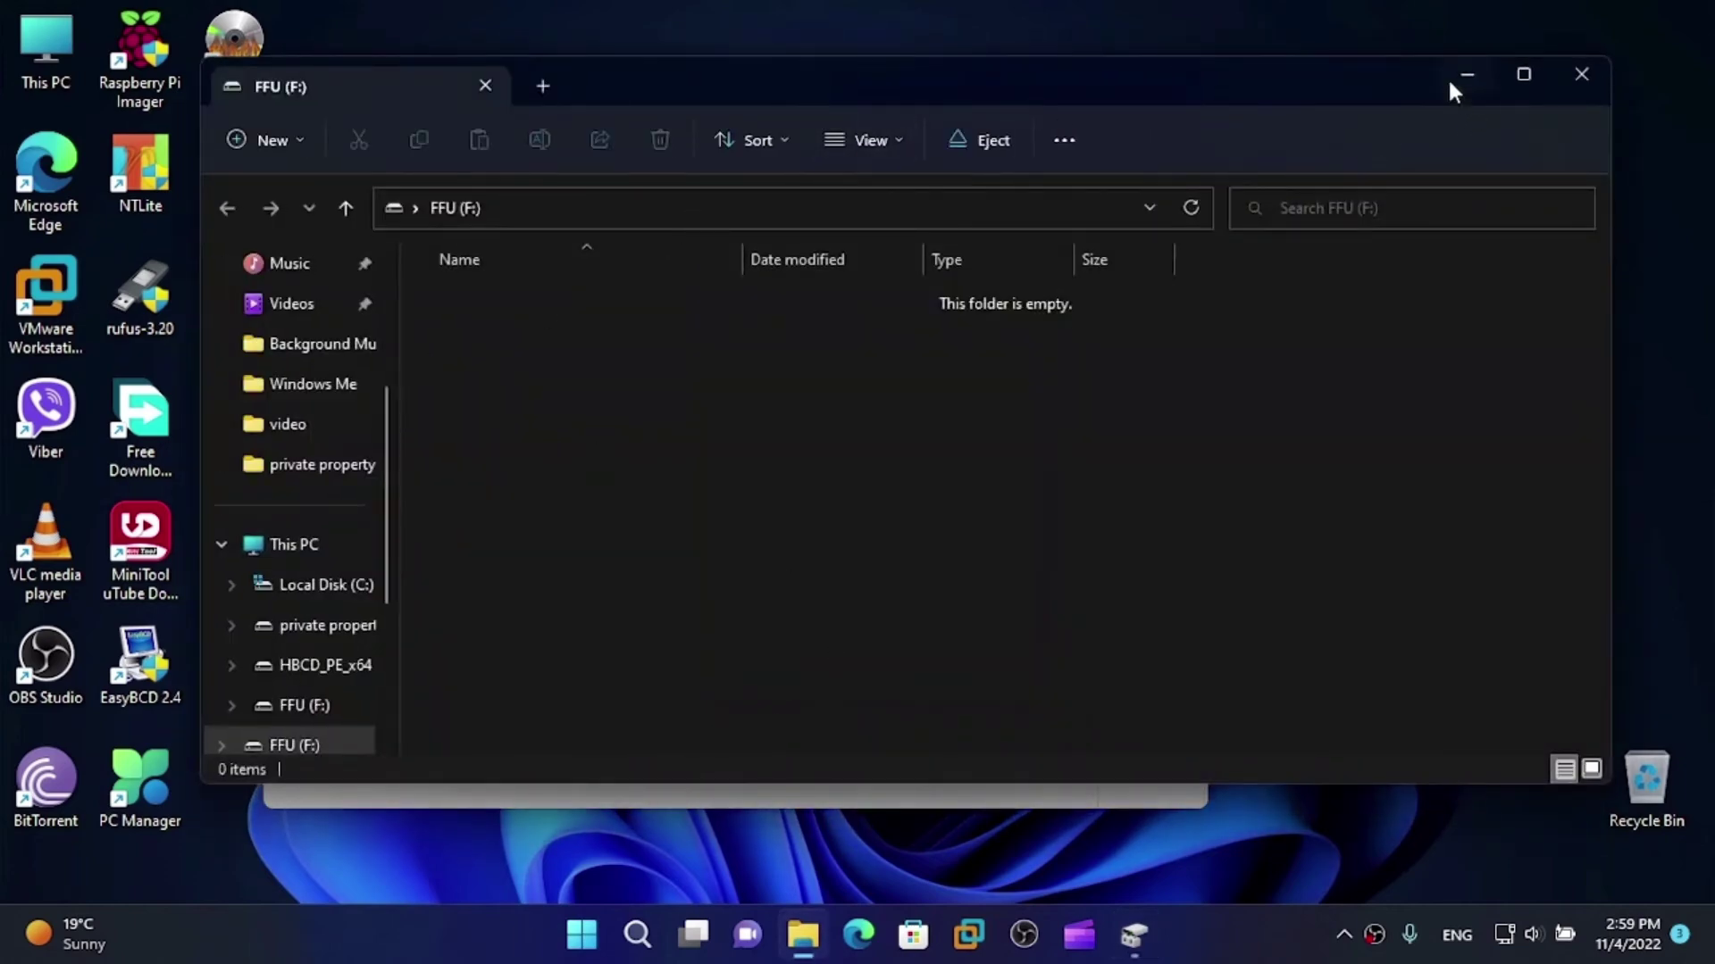
pyautogui.moveTo(1448, 77); pyautogui.dragTo(1396, 333)
pyautogui.click(1178, 80)
pyautogui.moveTo(1084, 307); pyautogui.dragTo(1153, 572)
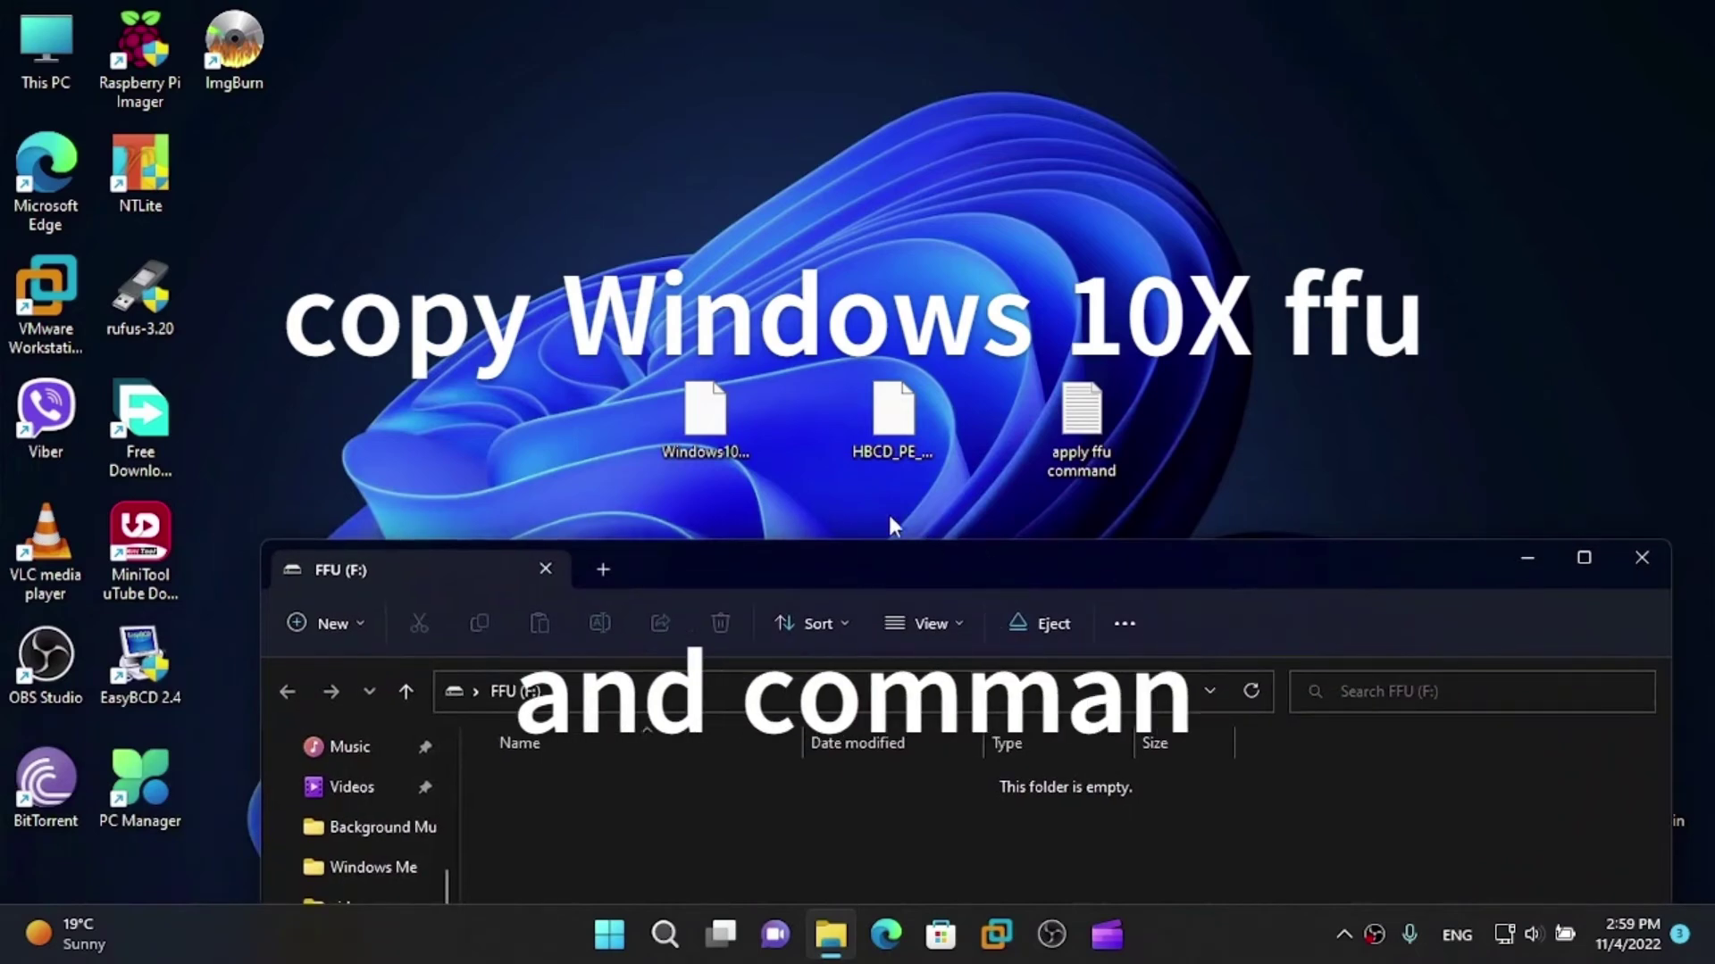
# Copy Windows10X.FFU and the apply ffu command file from the desktop onto FFU (F:)
pyautogui.moveTo(705, 411); pyautogui.dragTo(838, 828)
pyautogui.moveTo(1083, 415); pyautogui.dragTo(1138, 847)
pyautogui.moveTo(1145, 555); pyautogui.dragTo(1078, 182)
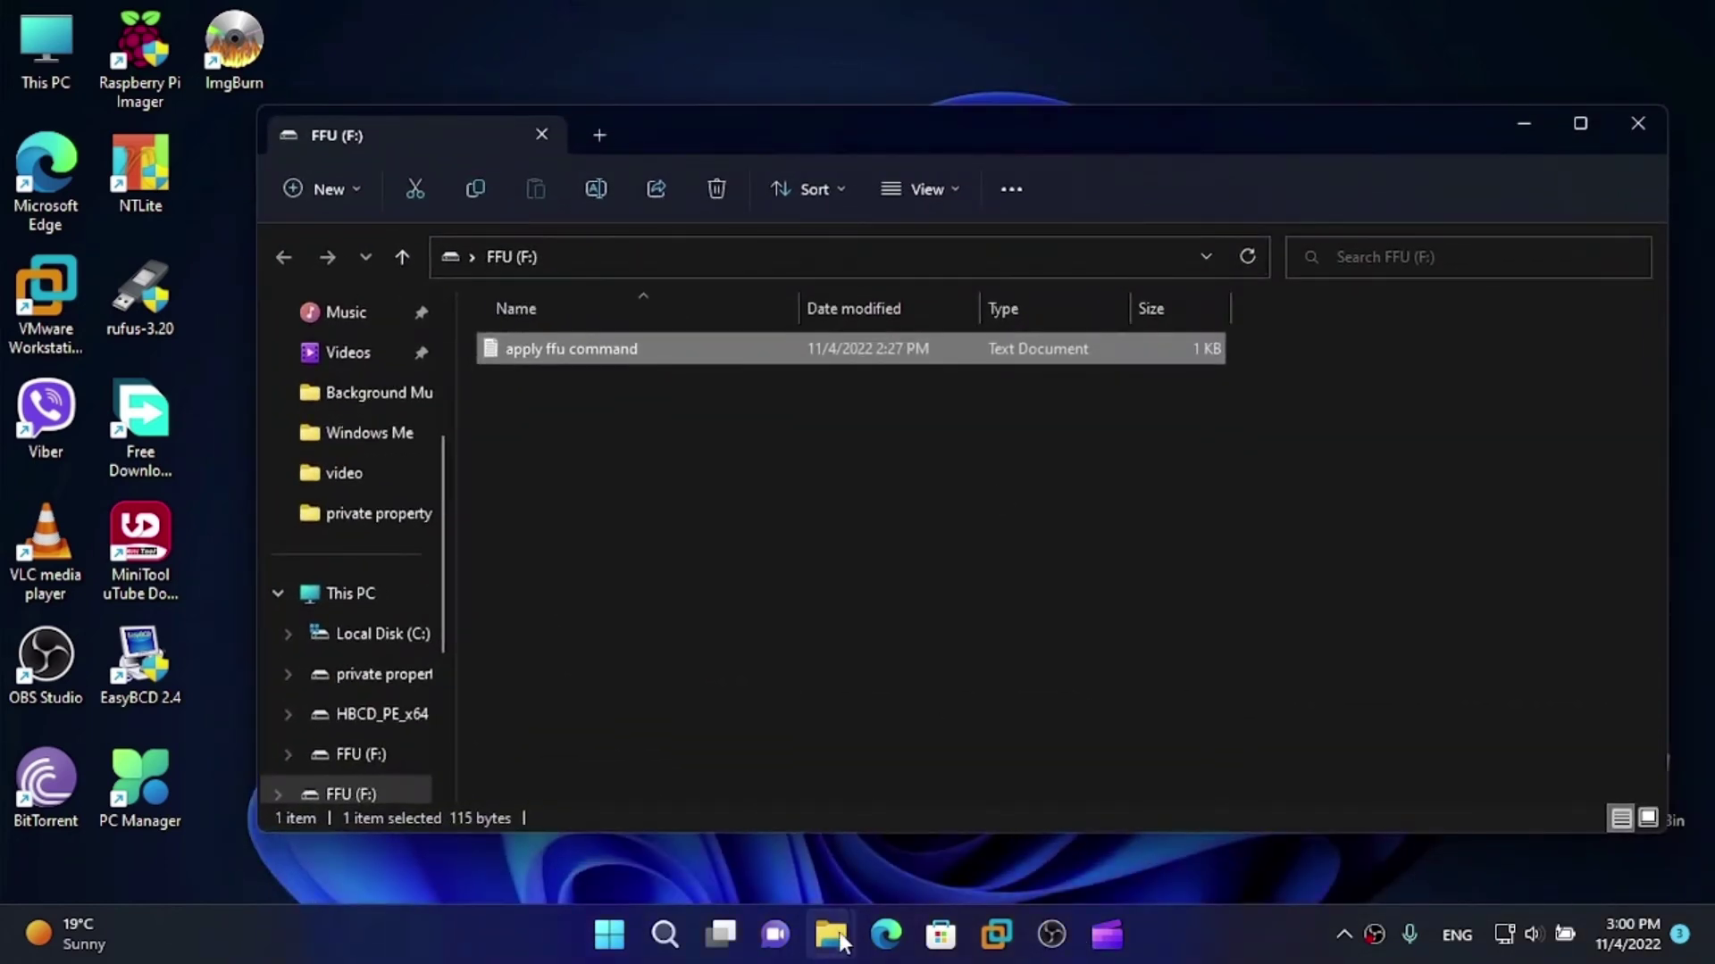
pyautogui.moveTo(839, 940)
pyautogui.click(956, 768)
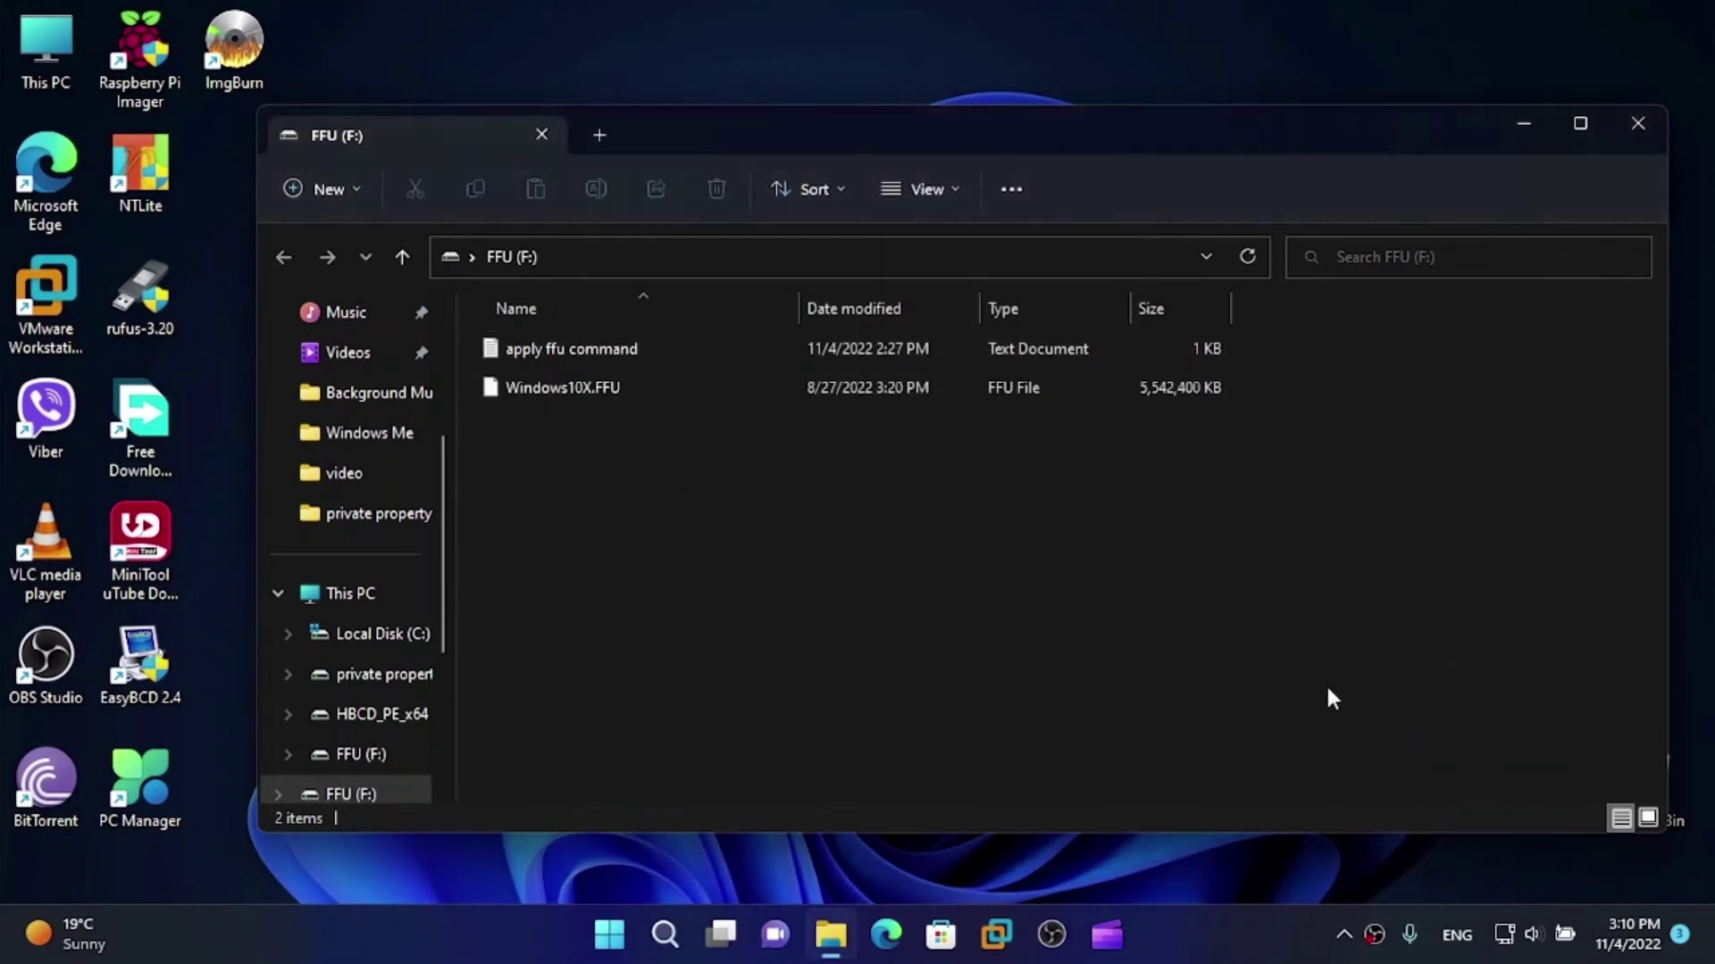
pyautogui.moveTo(1291, 672); pyautogui.dragTo(501, 357)
pyautogui.click(586, 501)
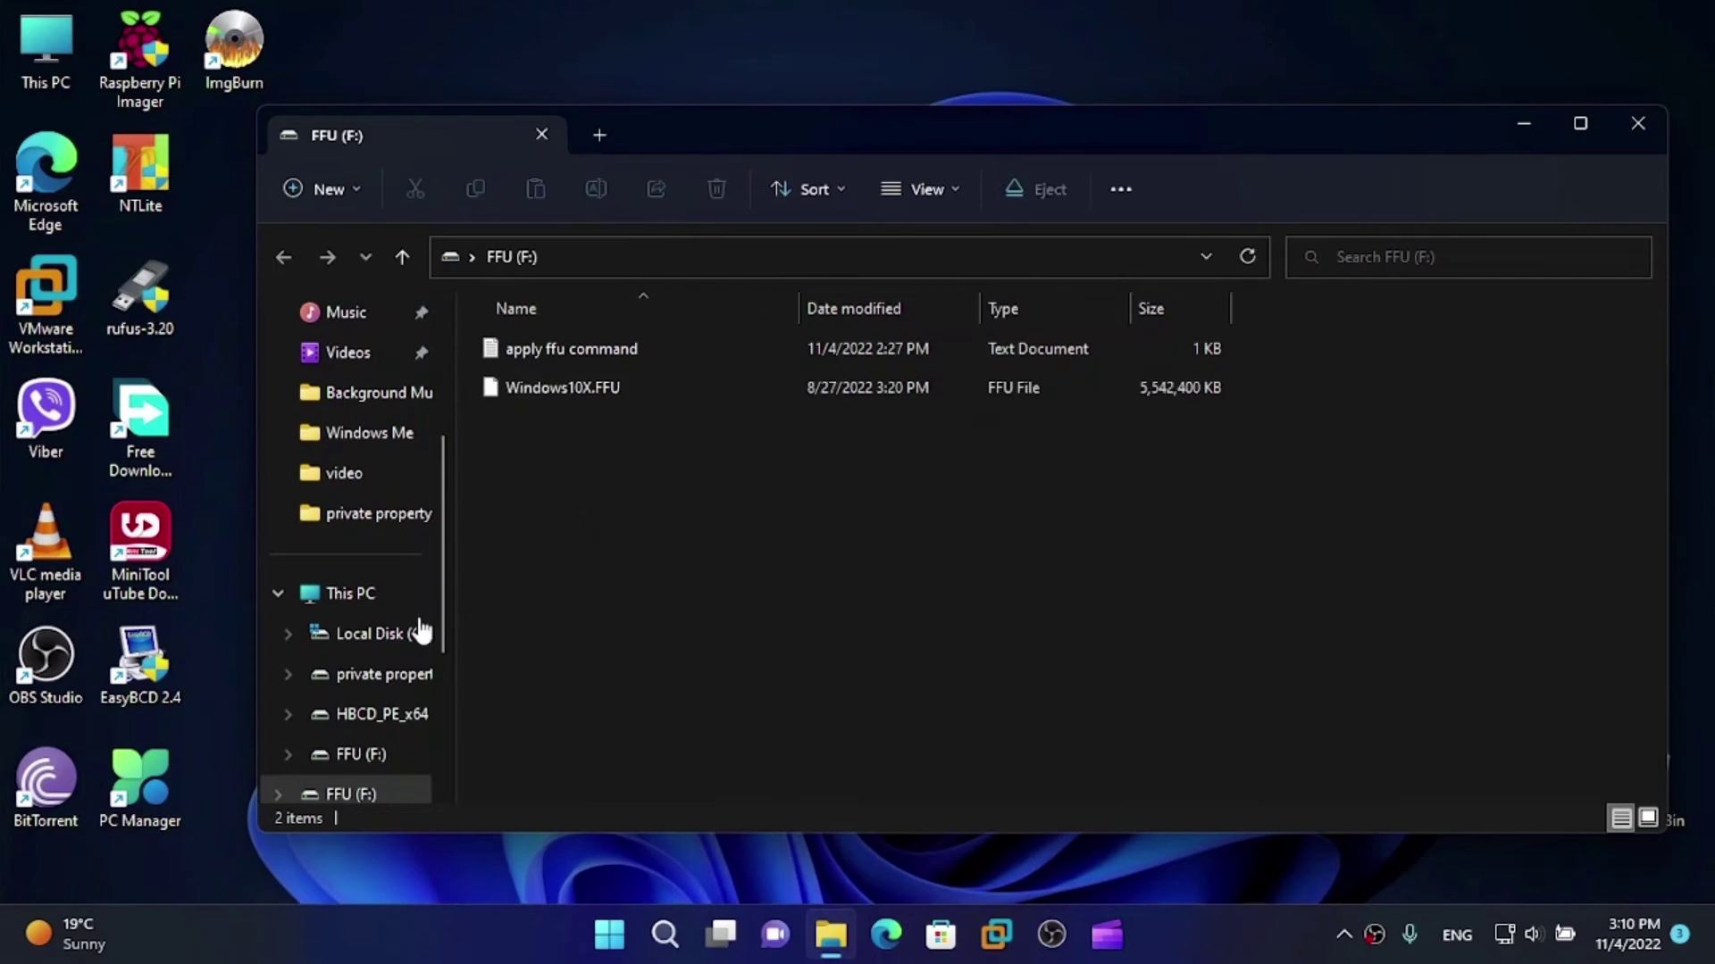
# Check This PC shows HBCD_PE_x64 at 4.00 GB and FFU at 10.8 GB, then close File Explorer
pyautogui.click(328, 594)
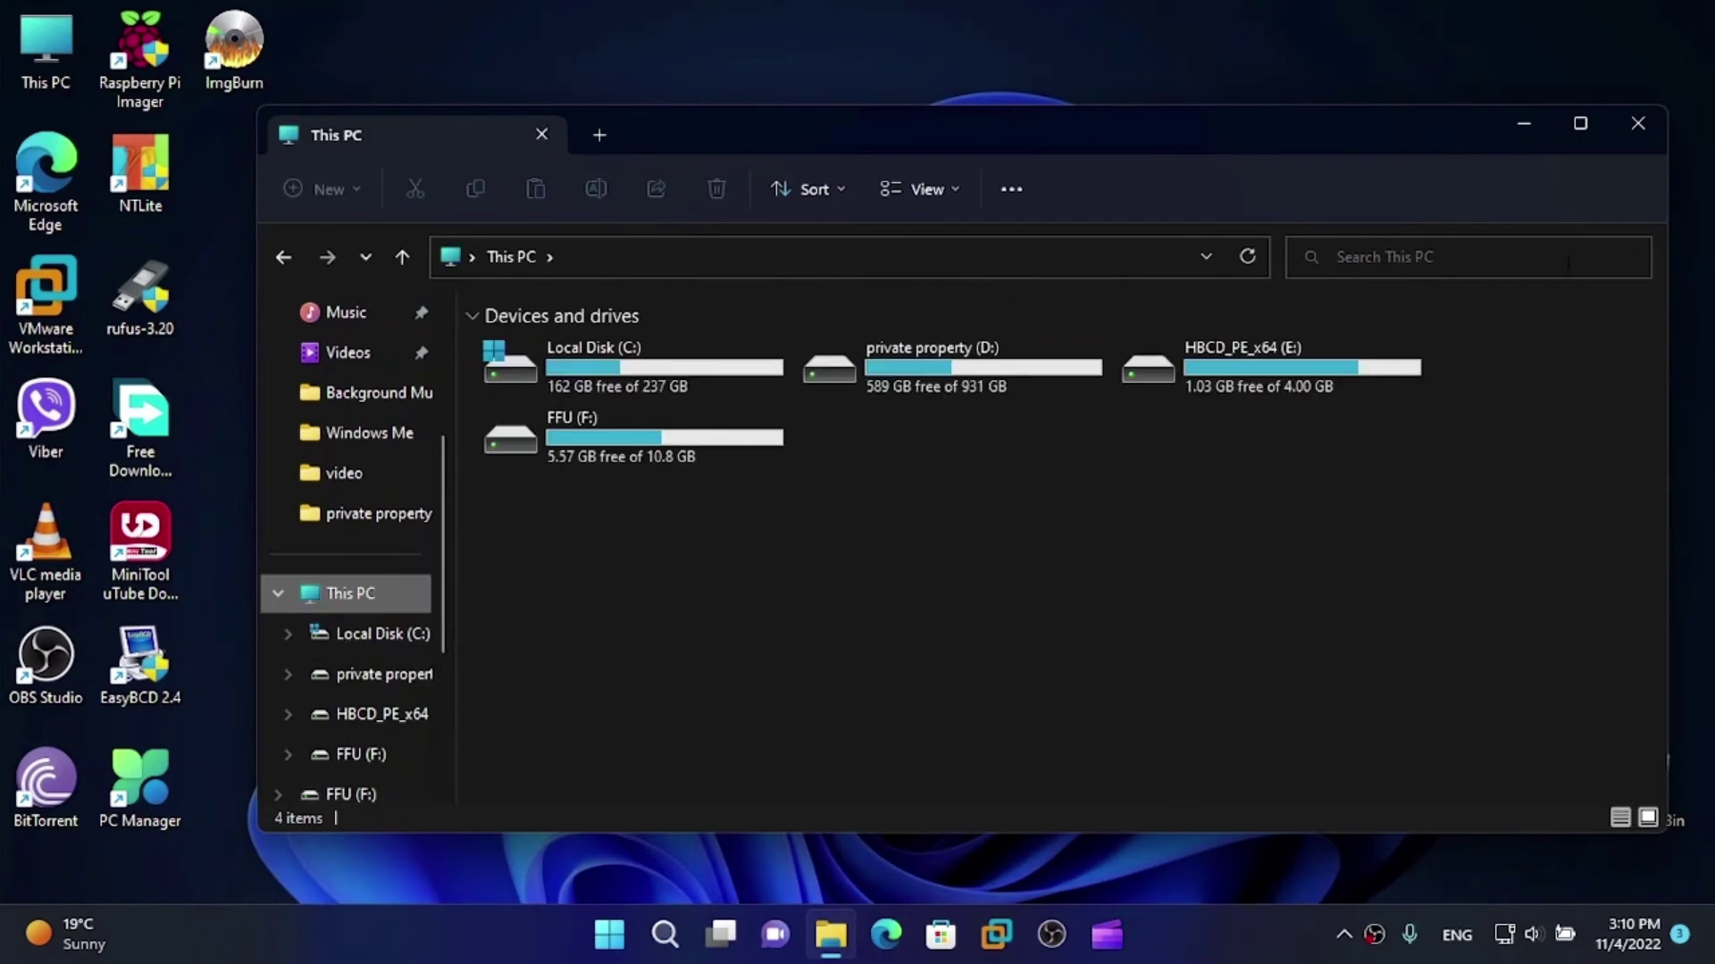
pyautogui.click(1646, 124)
pyautogui.rightClick(1384, 936)
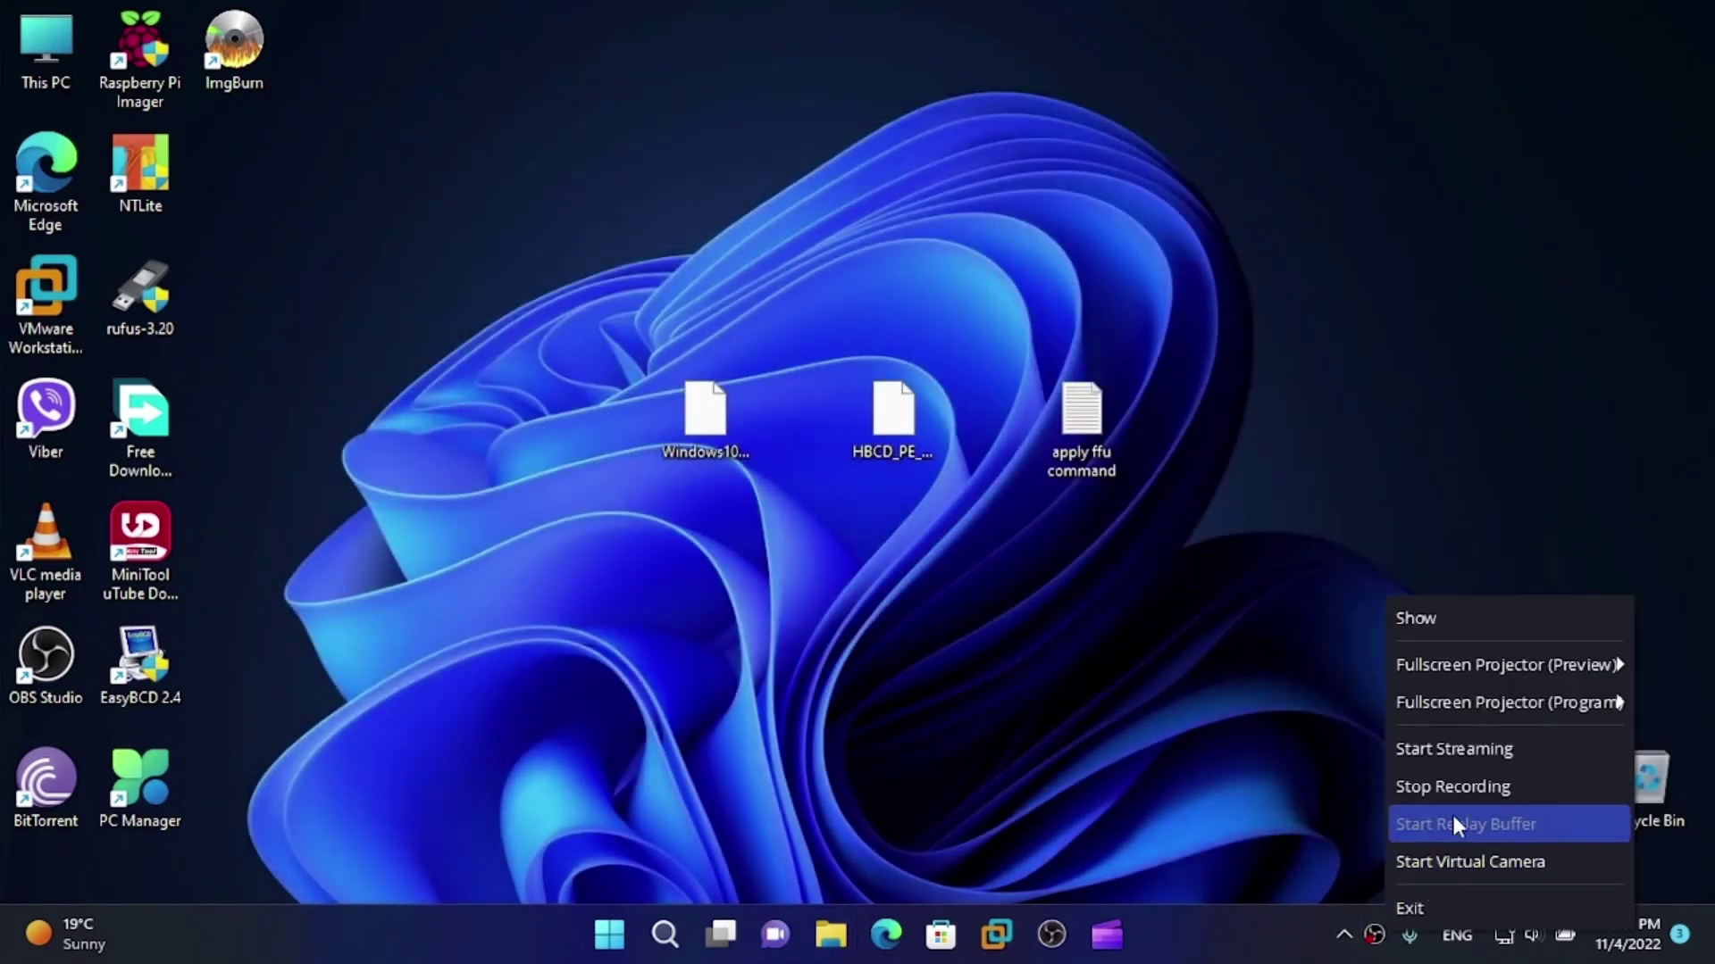
pyautogui.click(1452, 786)
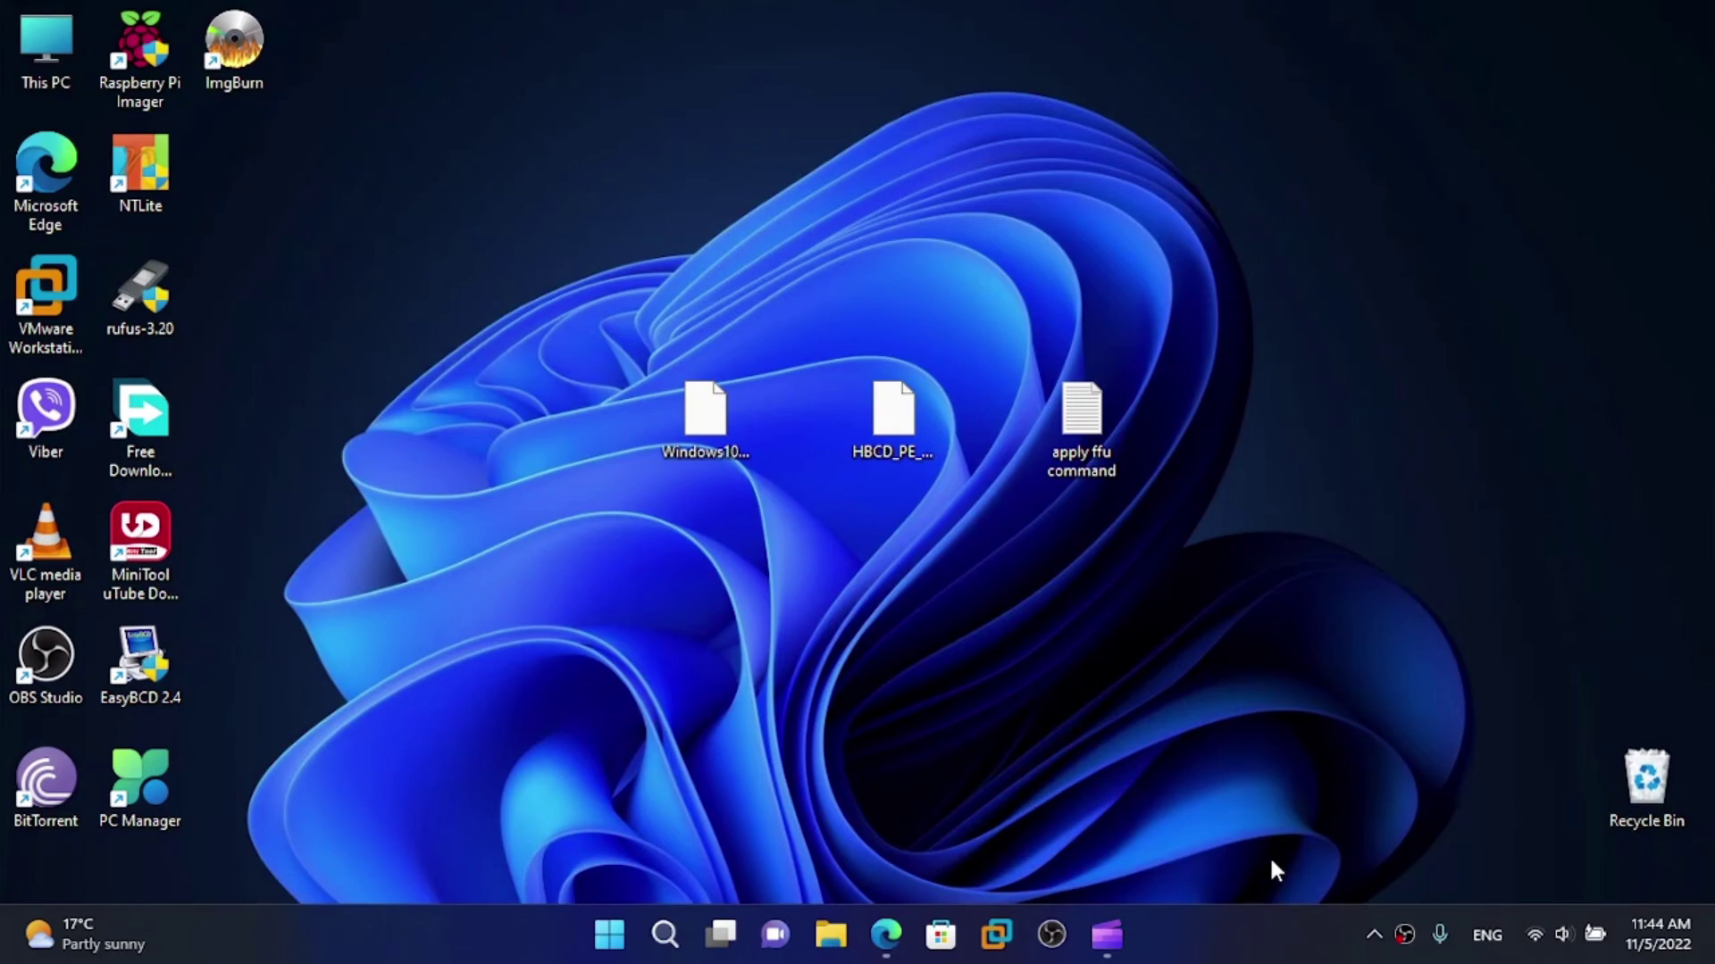
pyautogui.click(1106, 935)
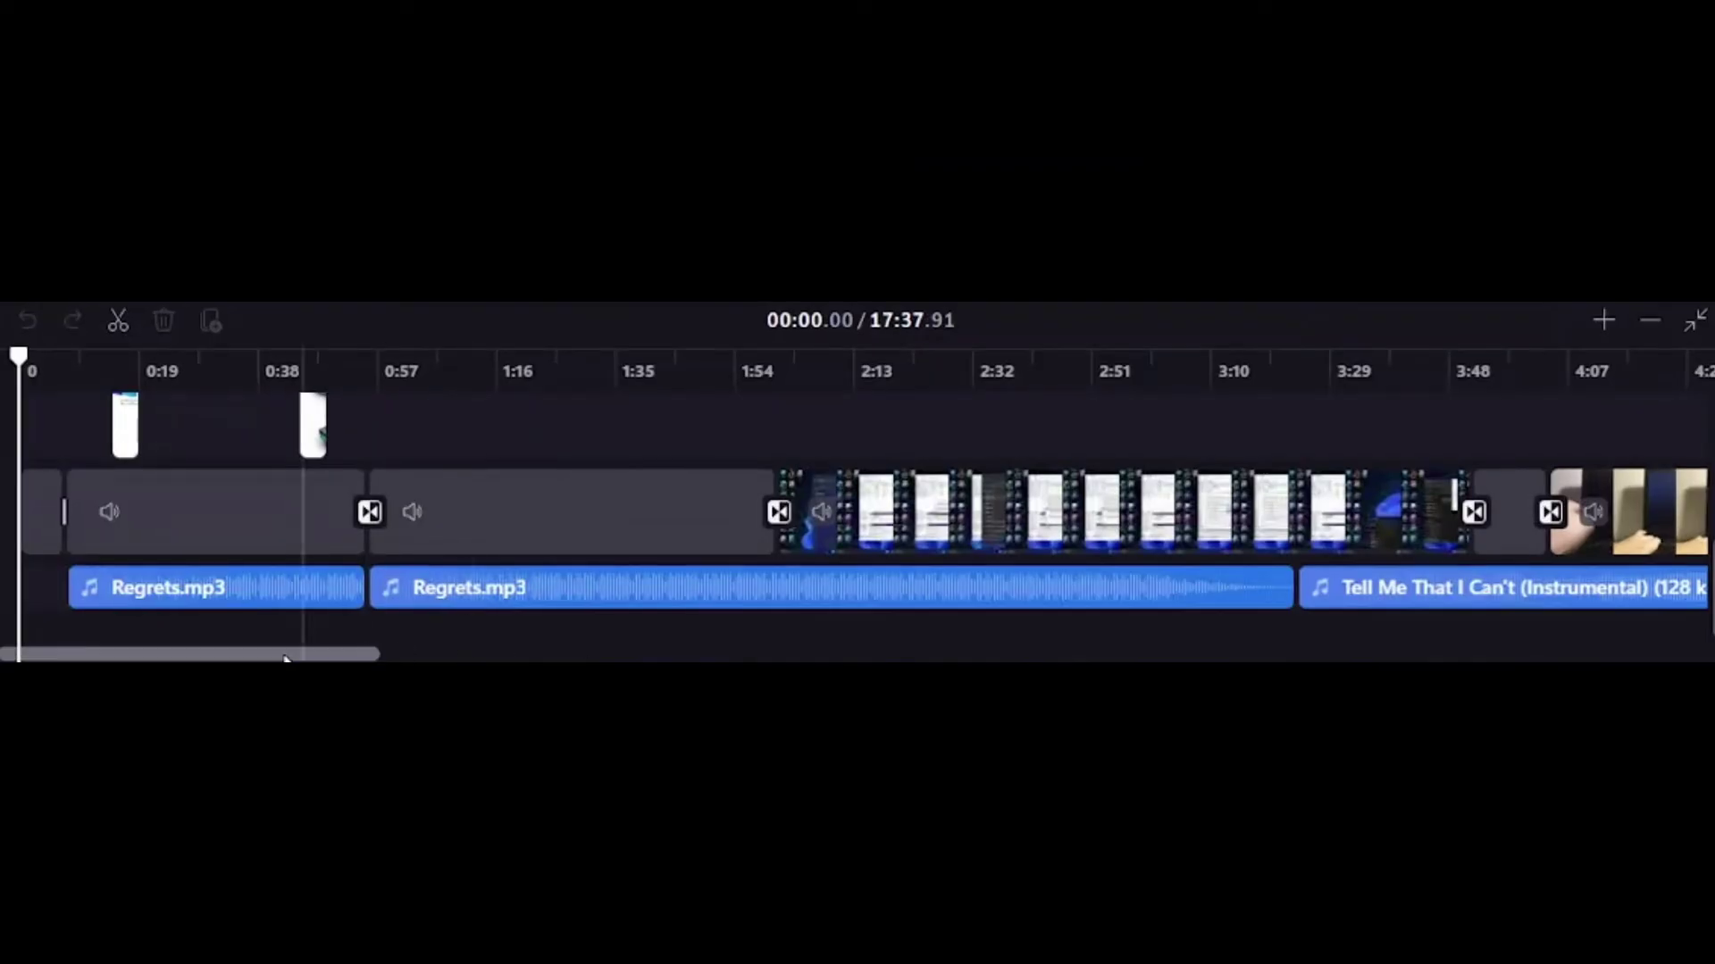
pyautogui.hscroll(10, 857, 536)
pyautogui.hscroll(15, 857, 536)
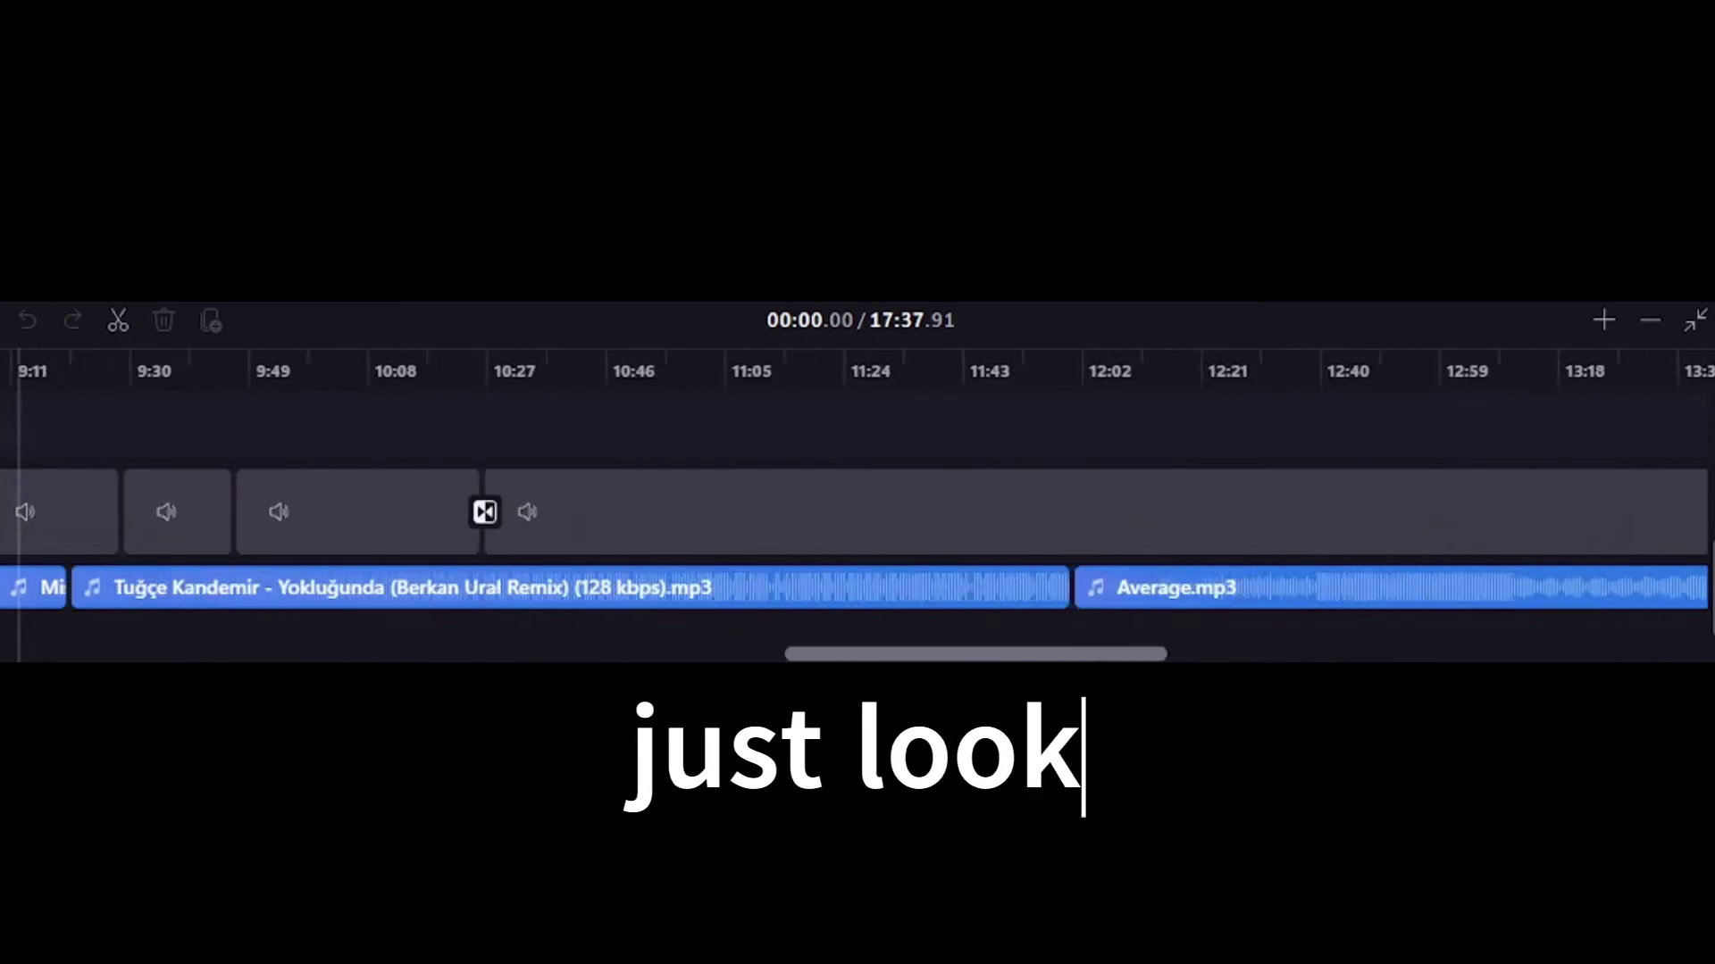
pyautogui.moveTo(1525, 634); pyautogui.dragTo(234, 610)
pyautogui.hscroll(20, 306, 620)
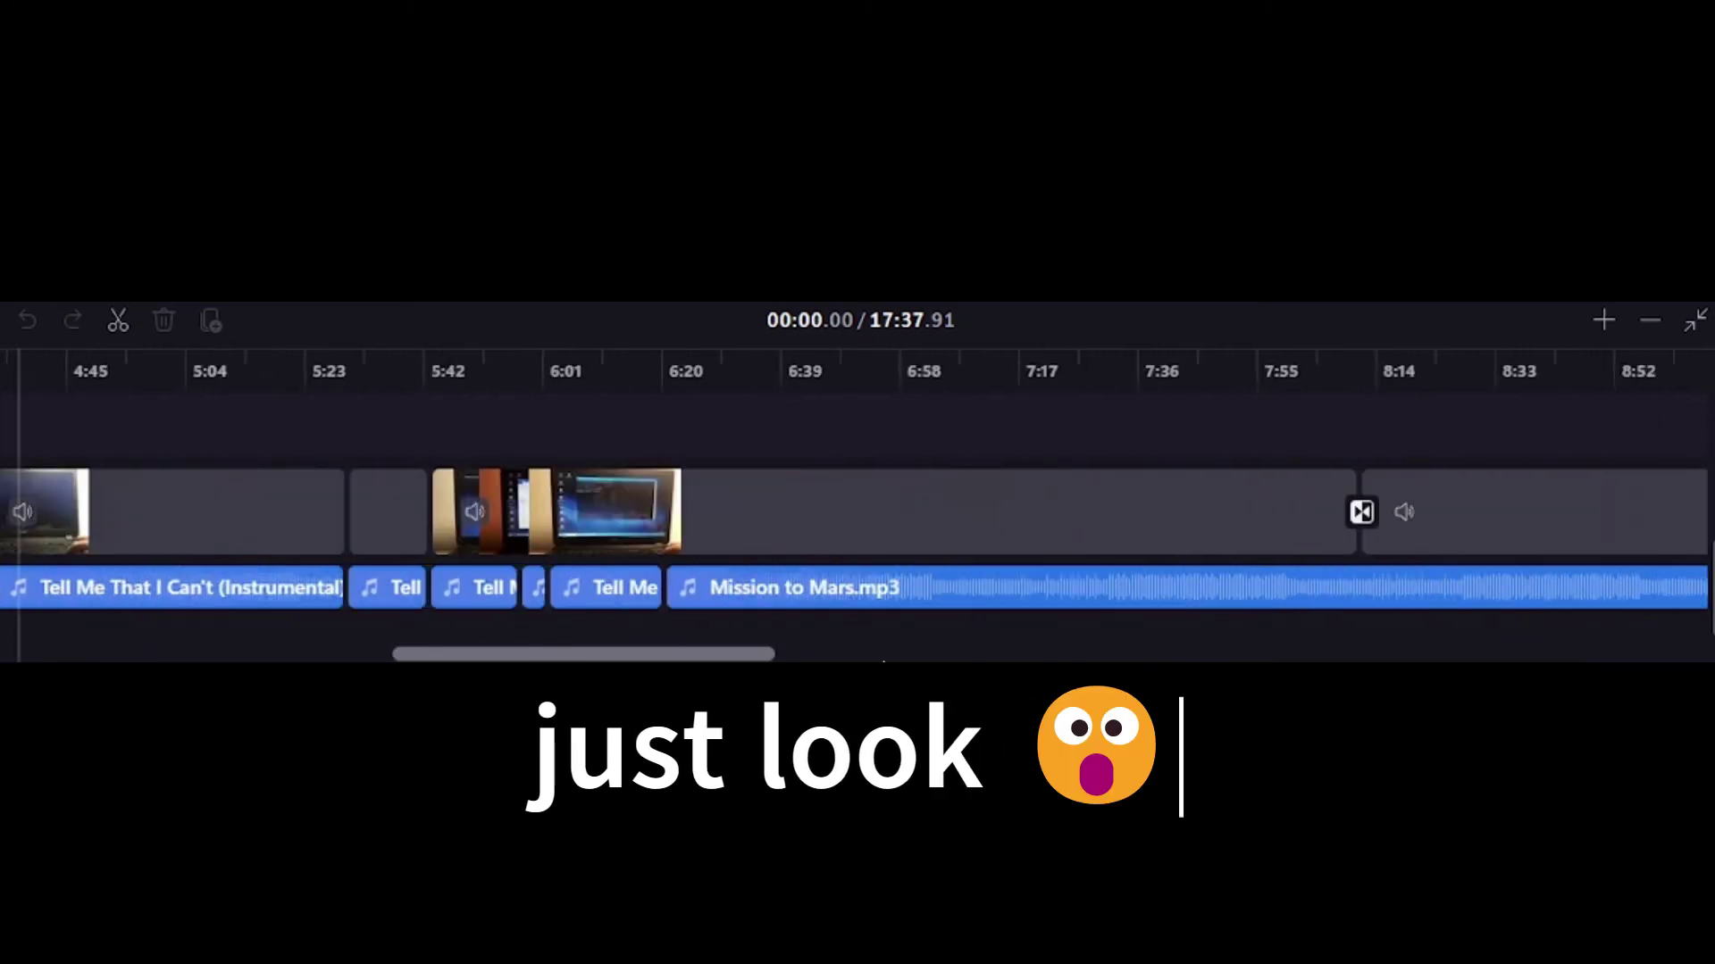
pyautogui.hscroll(-12, 473, 630)
pyautogui.hscroll(-8, 402, 625)
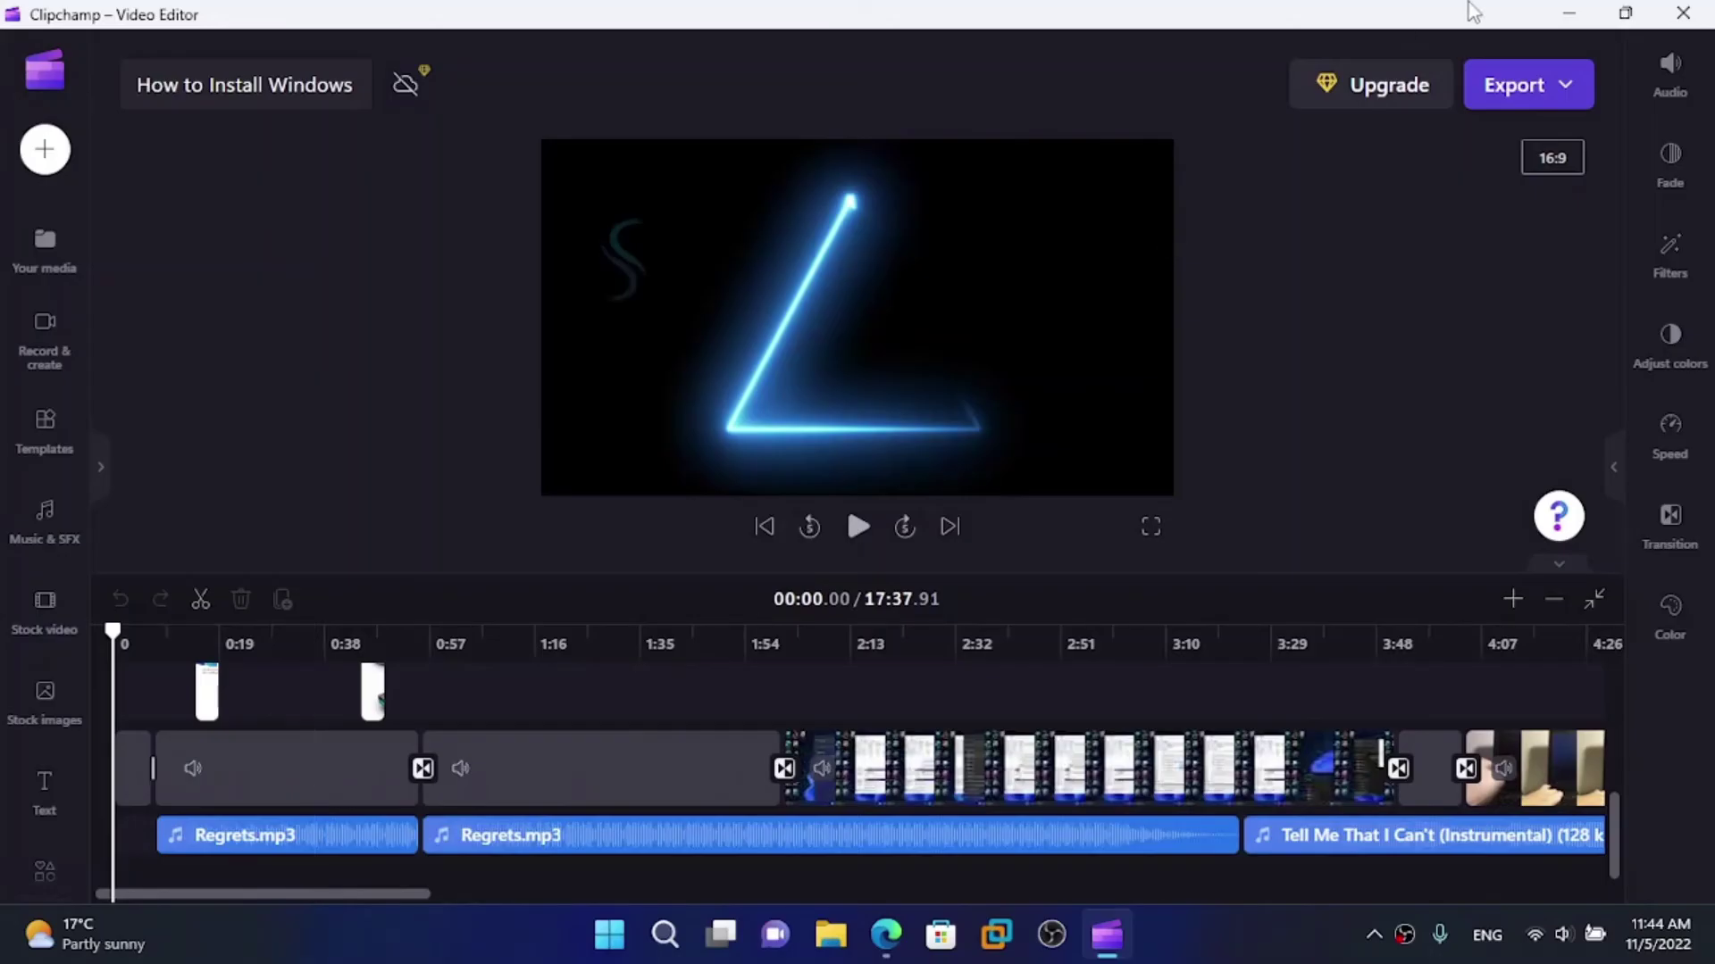
pyautogui.click(1470, 11)
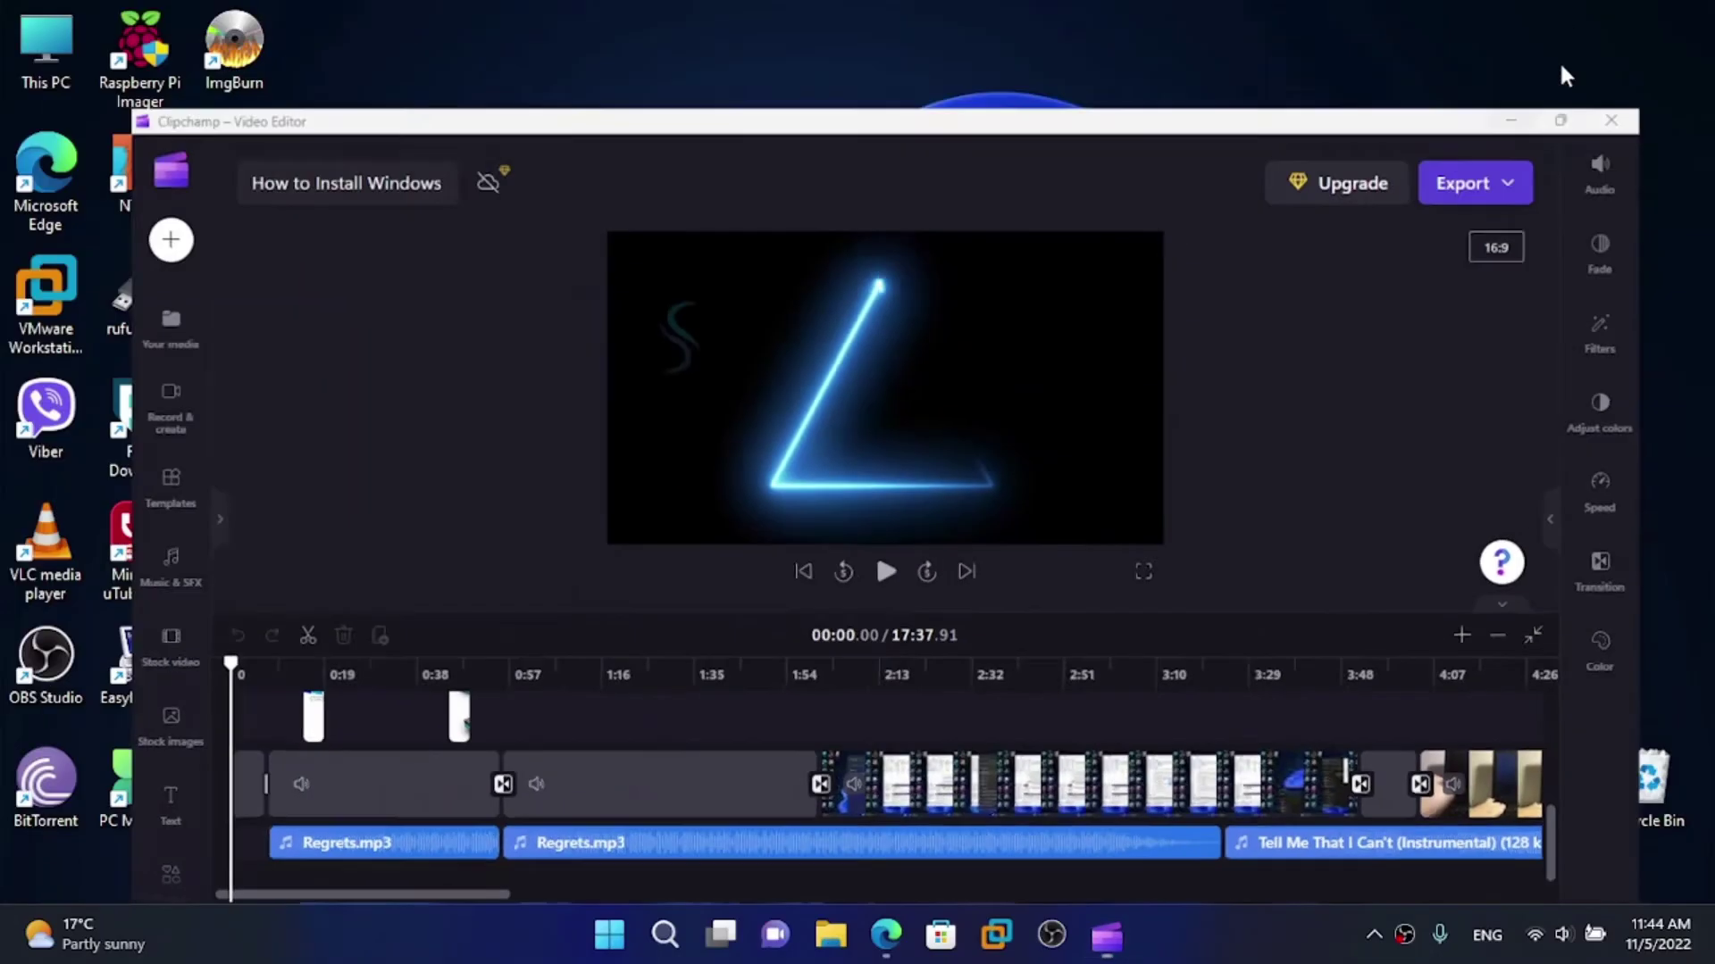
pyautogui.moveTo(1247, 636); pyautogui.dragTo(705, 399)
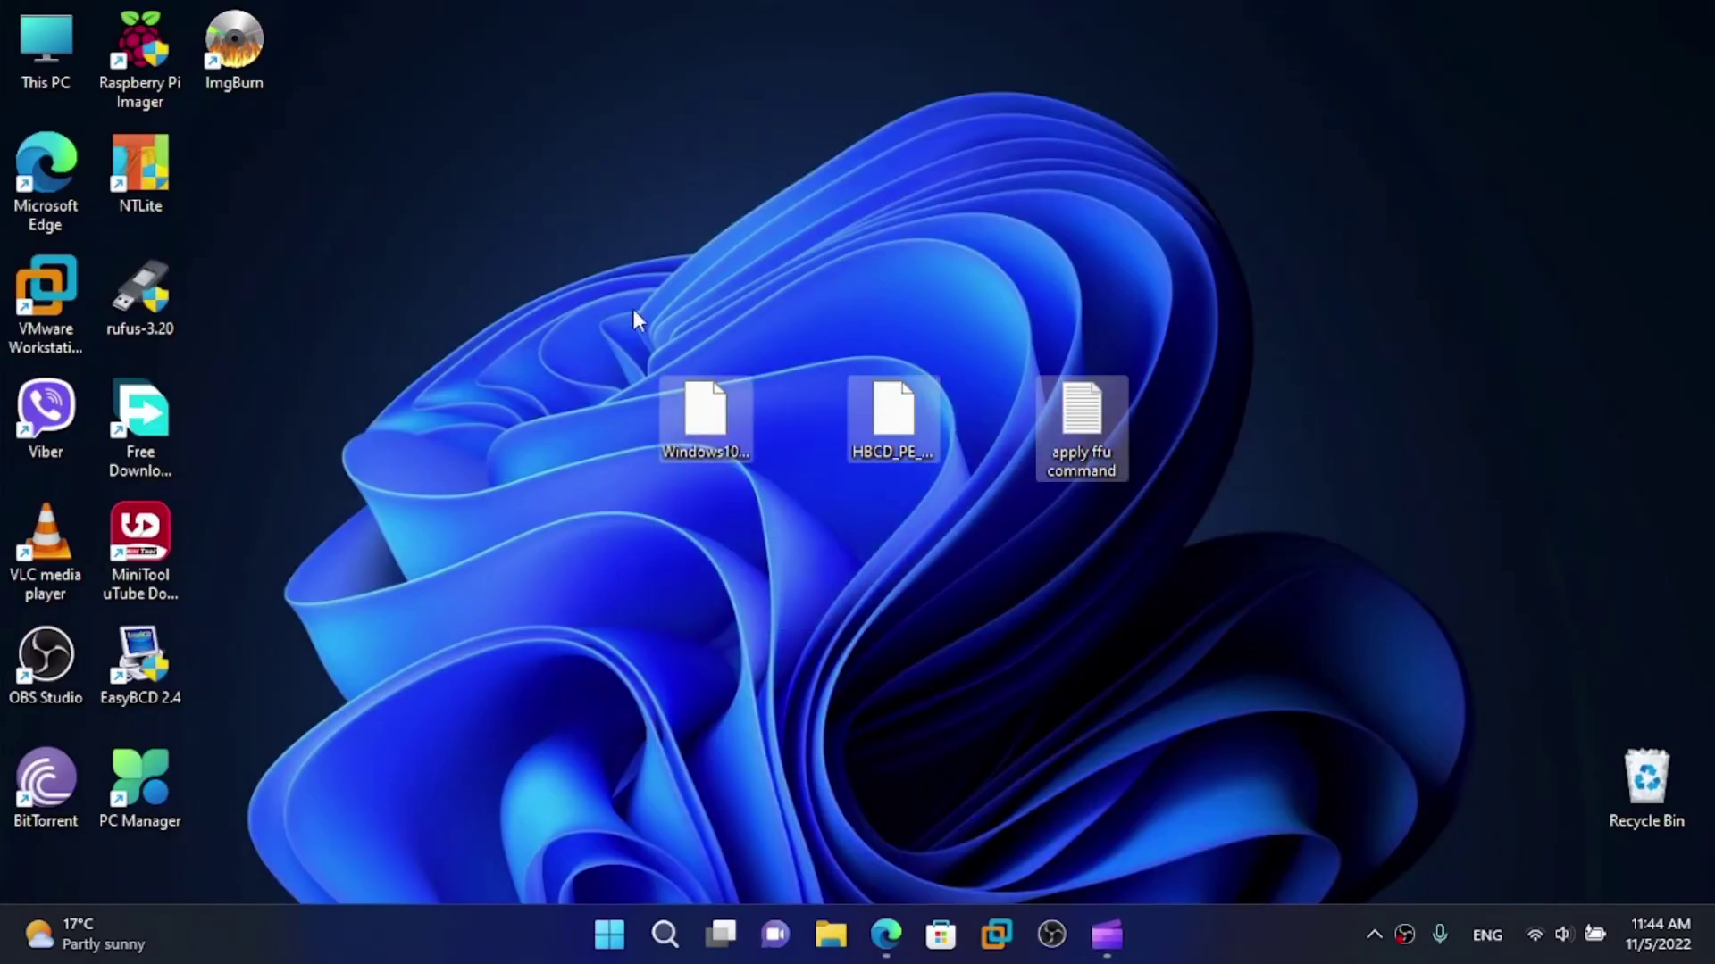
pyautogui.click(555, 152)
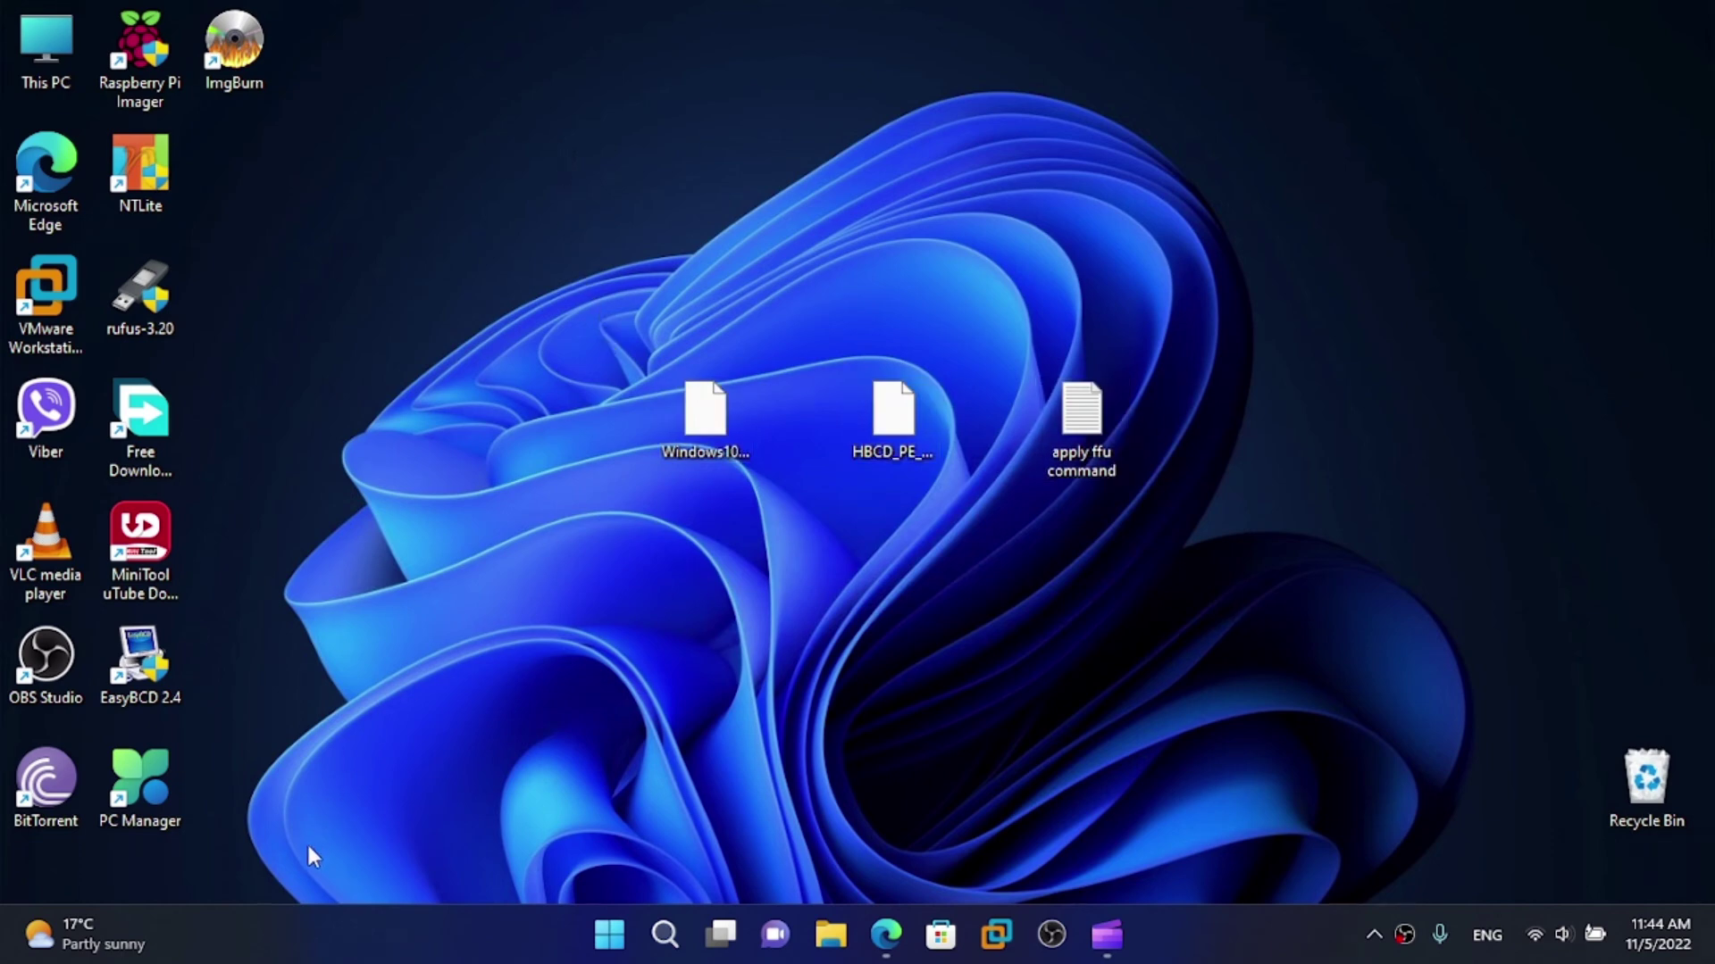